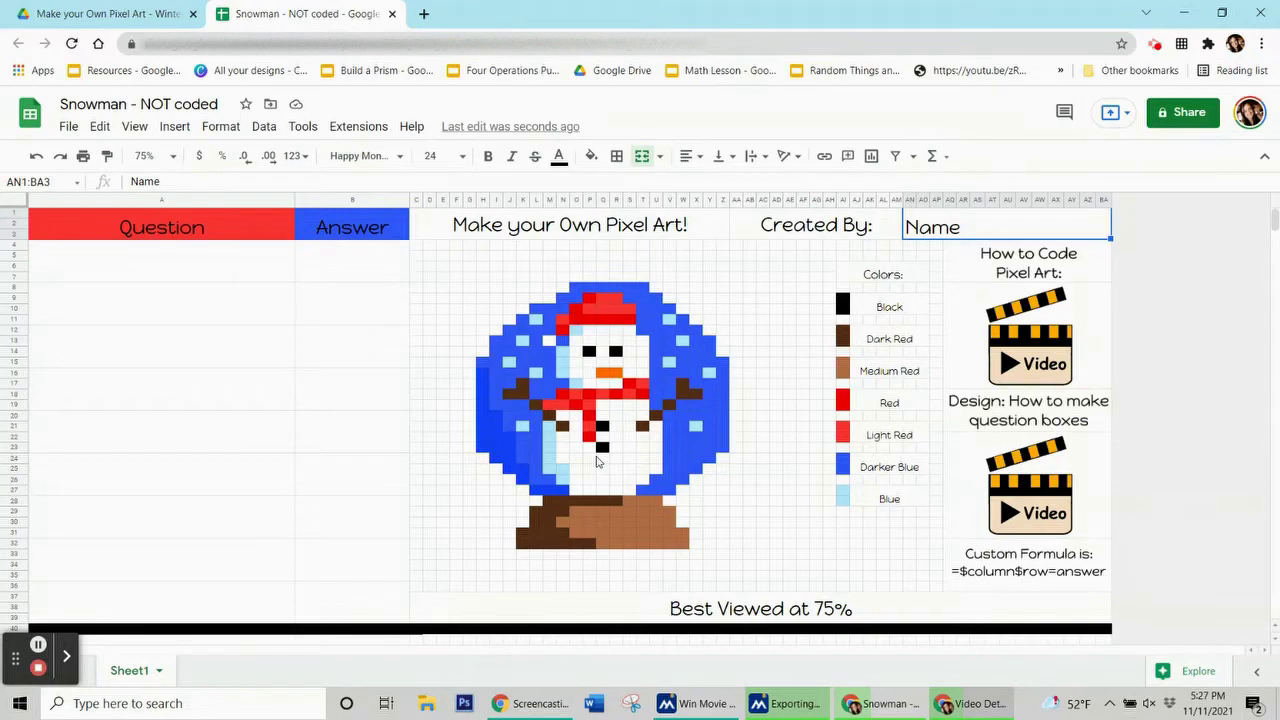
- Look over the Winter Edition pixel art files in the Drive folder and return to the Snowman - NOT coded sheet
{"action": "left_click", "coordinate": [62, 13]}
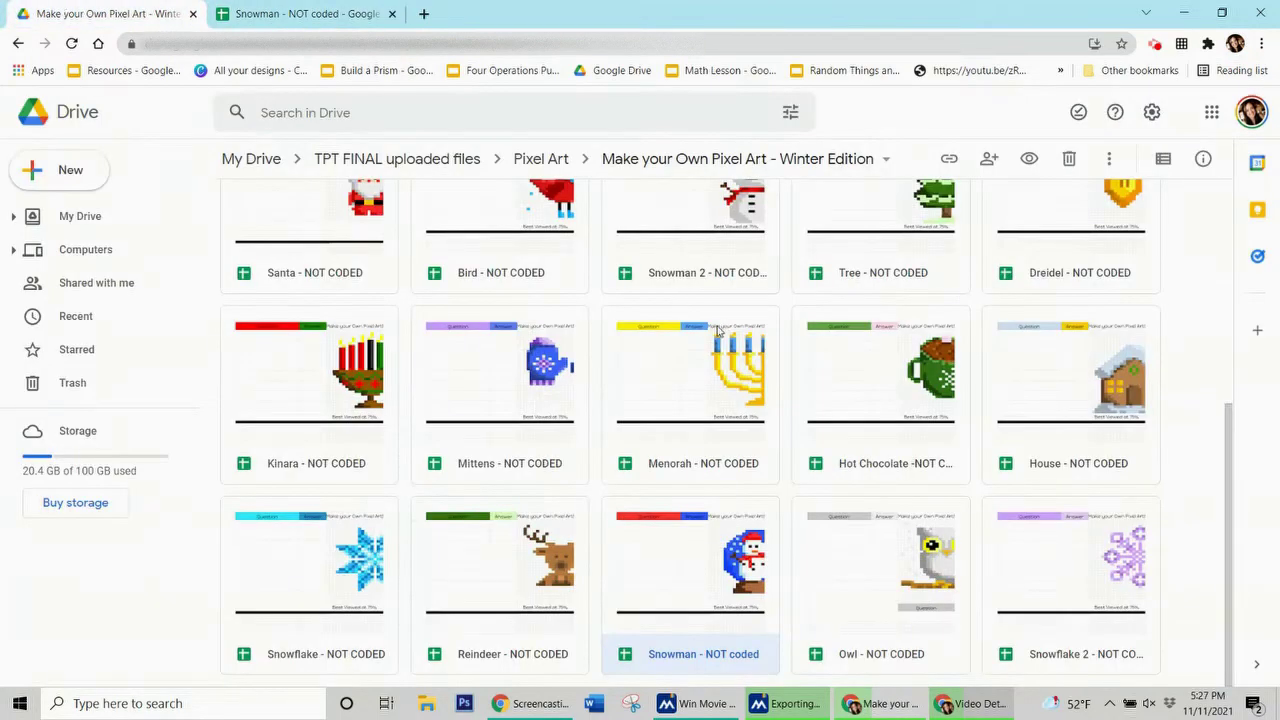
{"action": "scroll", "coordinate": [717, 340], "scroll_direction": "up", "scroll_amount": 5}
{"action": "scroll", "coordinate": [723, 420], "scroll_direction": "down", "scroll_amount": 5}
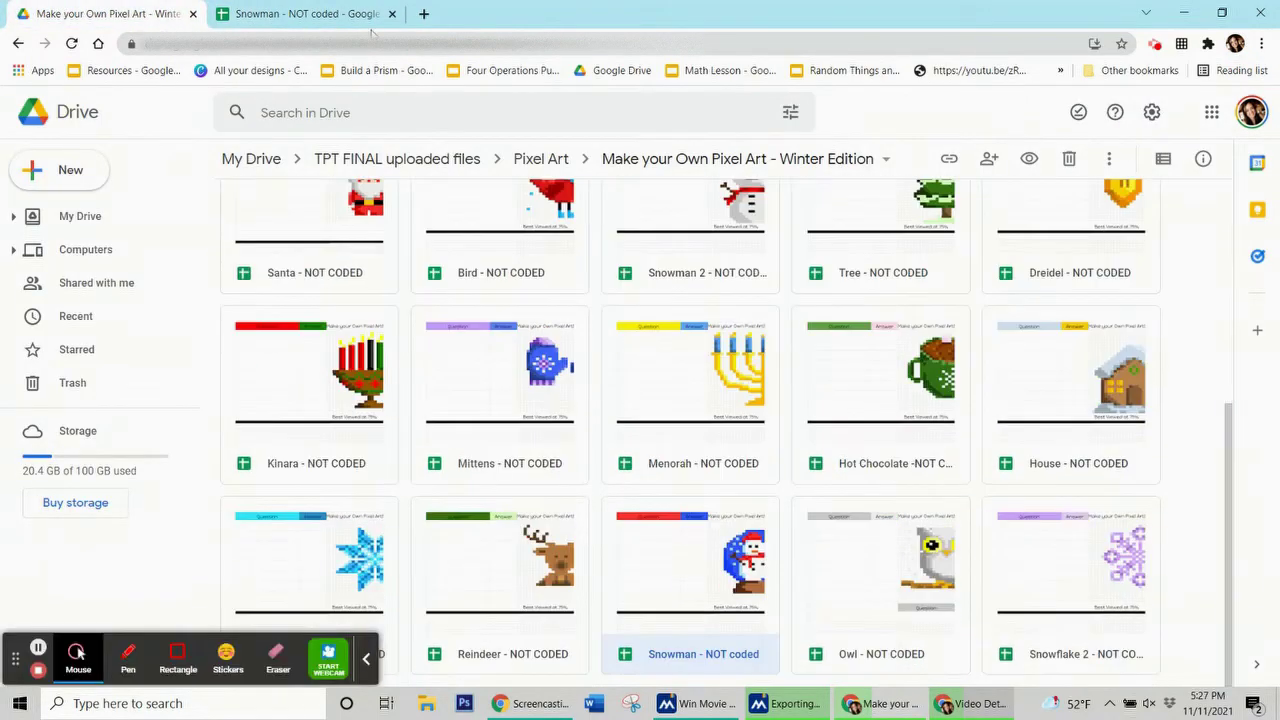
{"action": "left_click", "coordinate": [368, 18]}
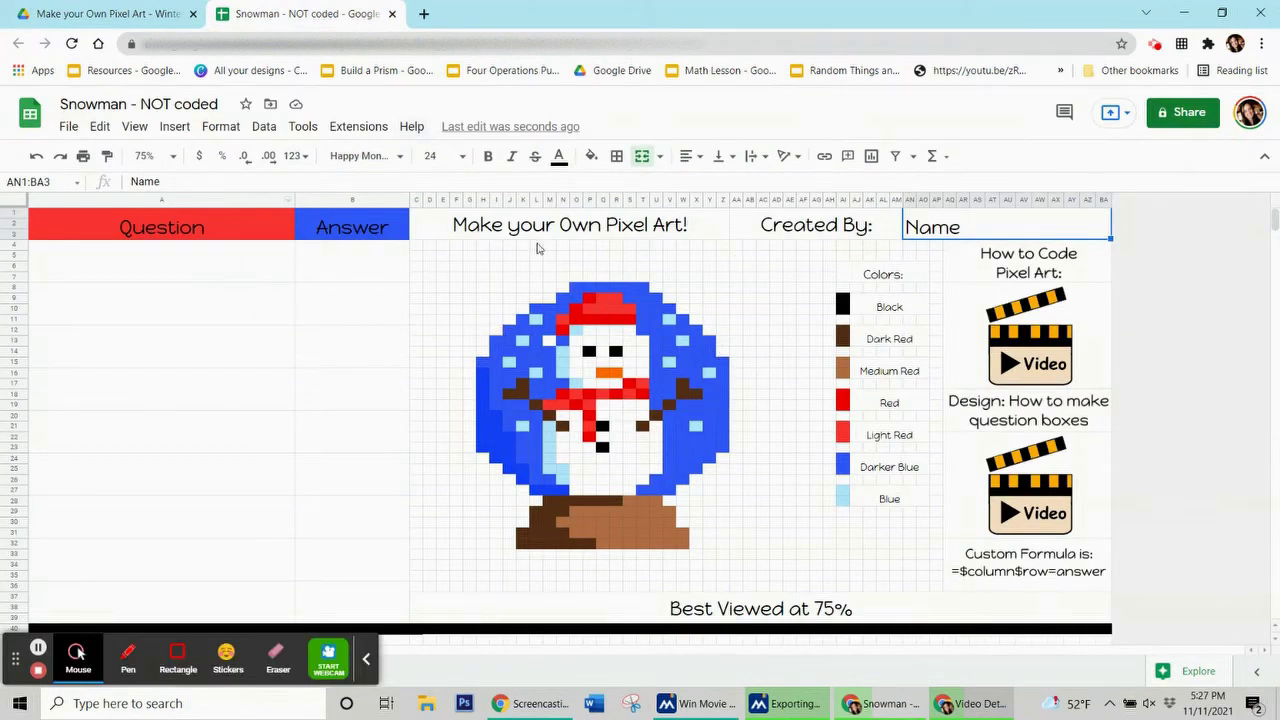
- Examine the sheet's zoom options, the snowman picture cells and the empty question and answer boxes
{"action": "left_click", "coordinate": [160, 156]}
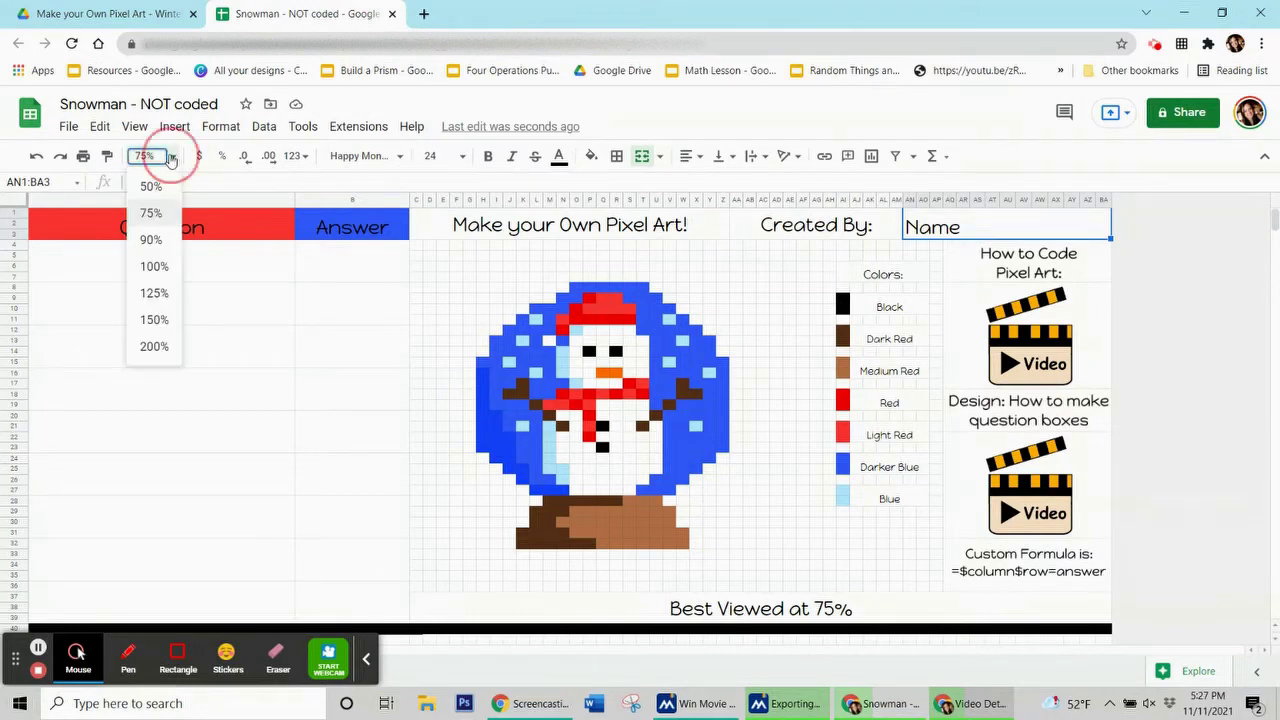
{"action": "left_click", "coordinate": [588, 357]}
{"action": "left_click", "coordinate": [710, 407]}
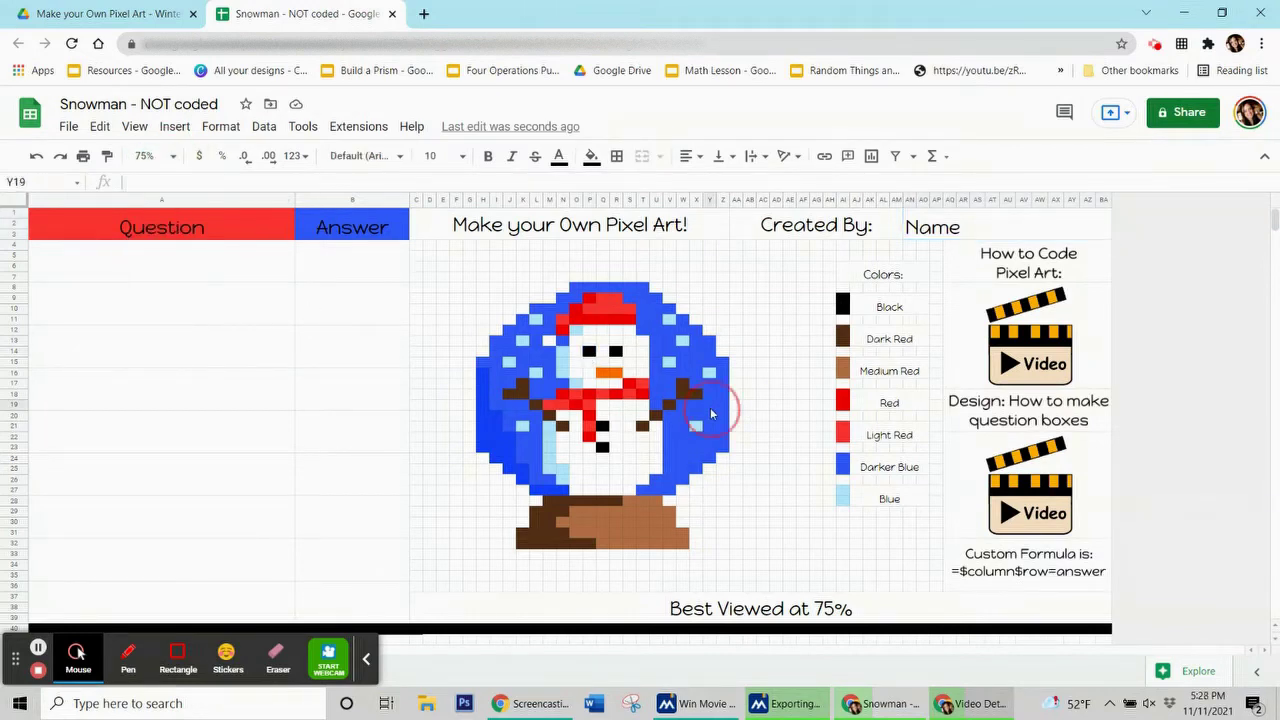
{"action": "left_click", "coordinate": [653, 500]}
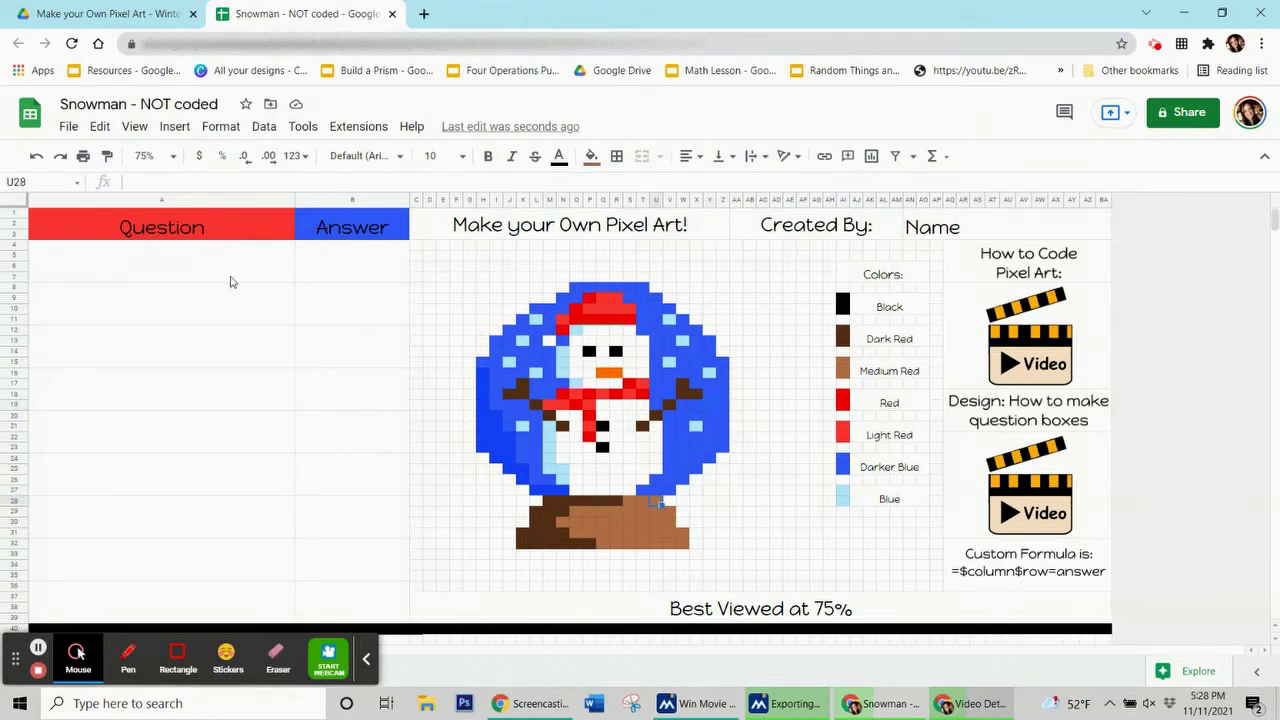
{"action": "left_click", "coordinate": [337, 257]}
{"action": "left_click", "coordinate": [251, 314]}
{"action": "left_click", "coordinate": [251, 354]}
{"action": "left_click", "coordinate": [321, 361]}
{"action": "left_click", "coordinate": [323, 381]}
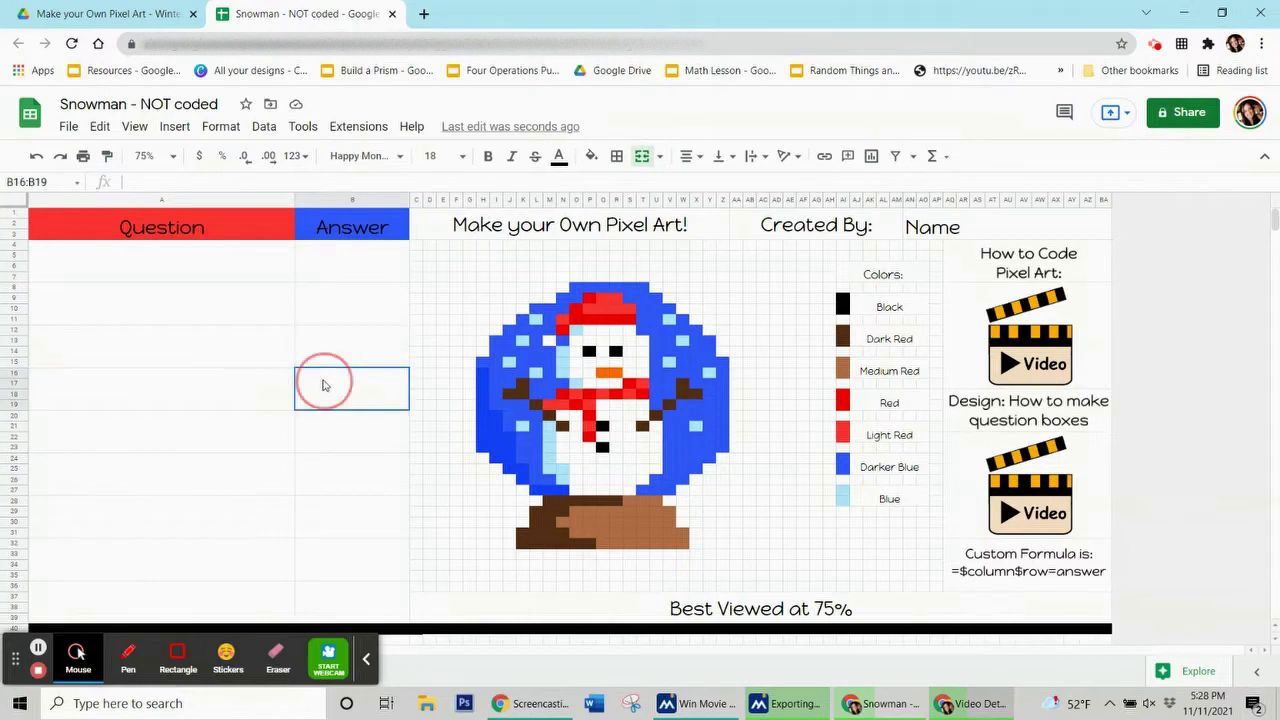
- Fill the first two question rows with 3 x 3, answer 9, and 2 x 5, answer 10
{"action": "left_click", "coordinate": [220, 280]}
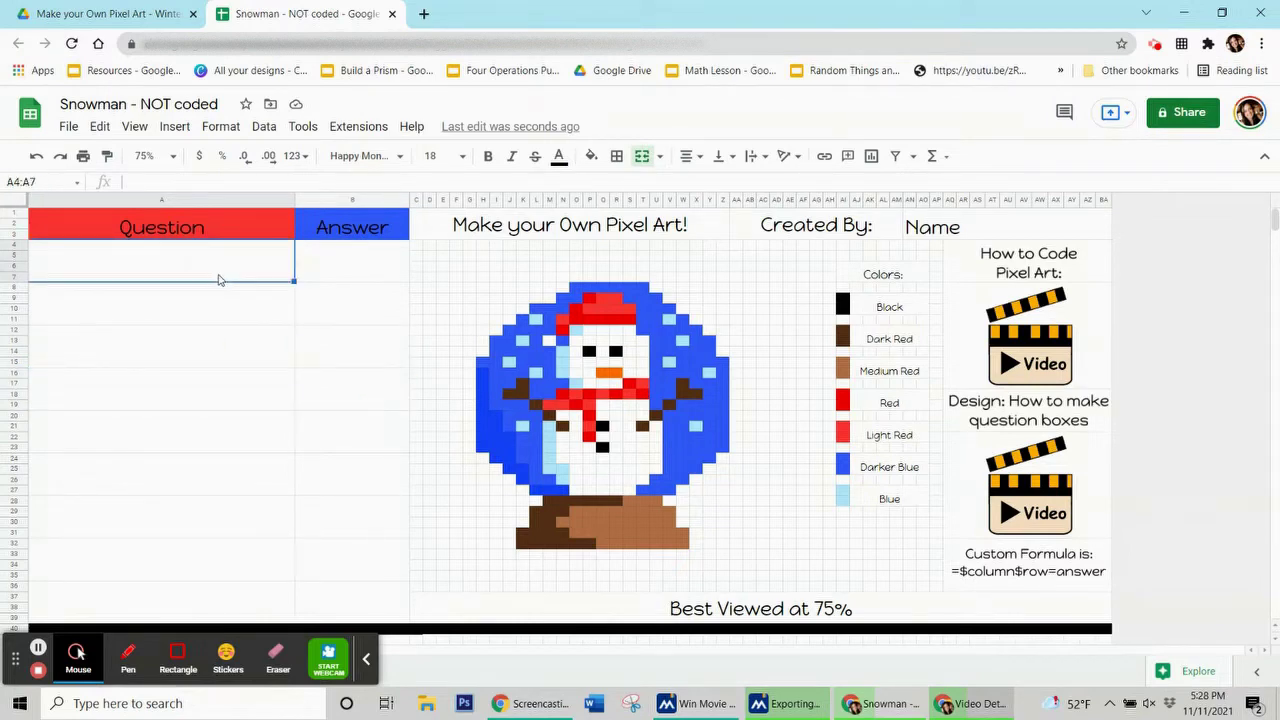
{"action": "type", "text": "3 x 3"}
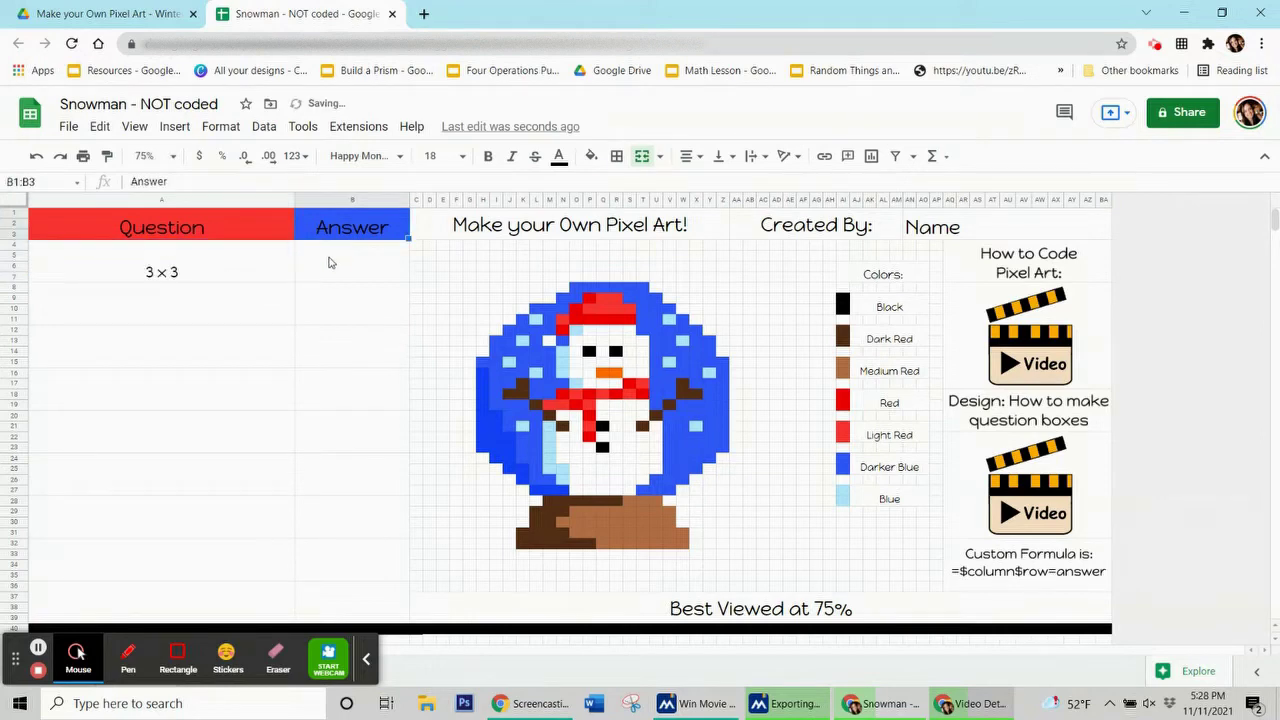
{"action": "left_click", "coordinate": [329, 263]}
{"action": "type", "text": "9"}
{"action": "left_click", "coordinate": [259, 326]}
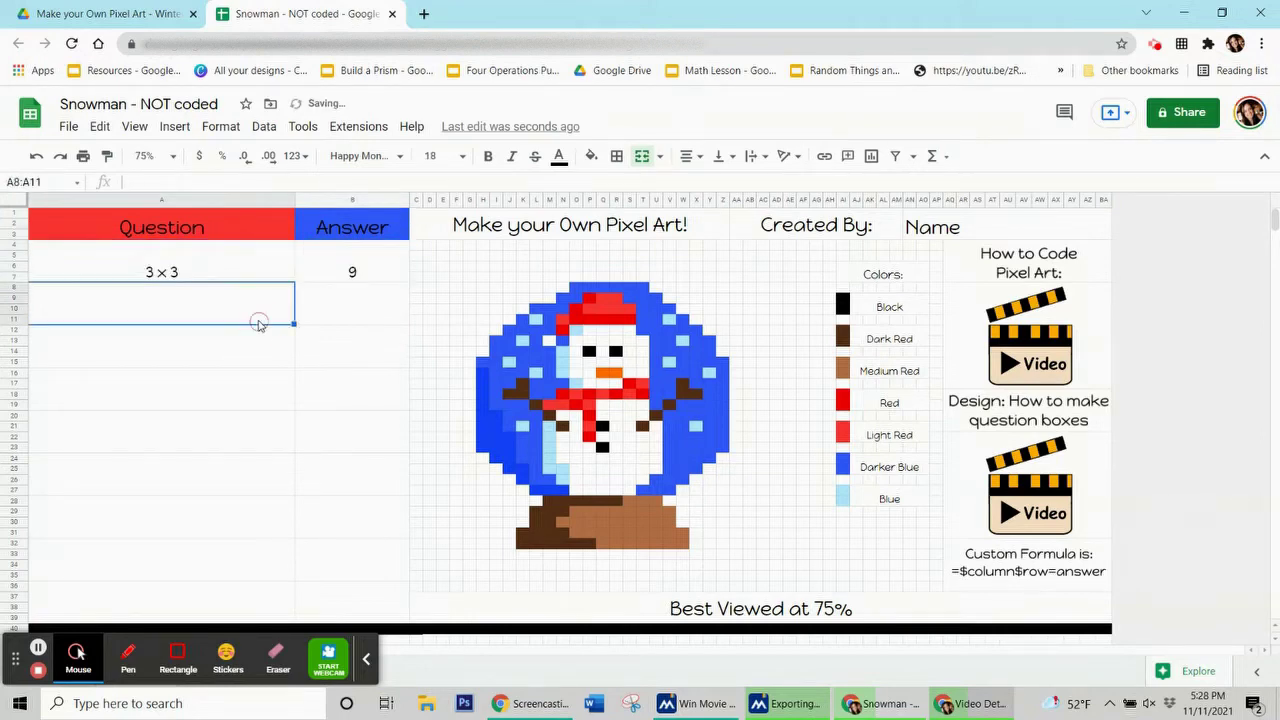
{"action": "type", "text": "2 x 5"}
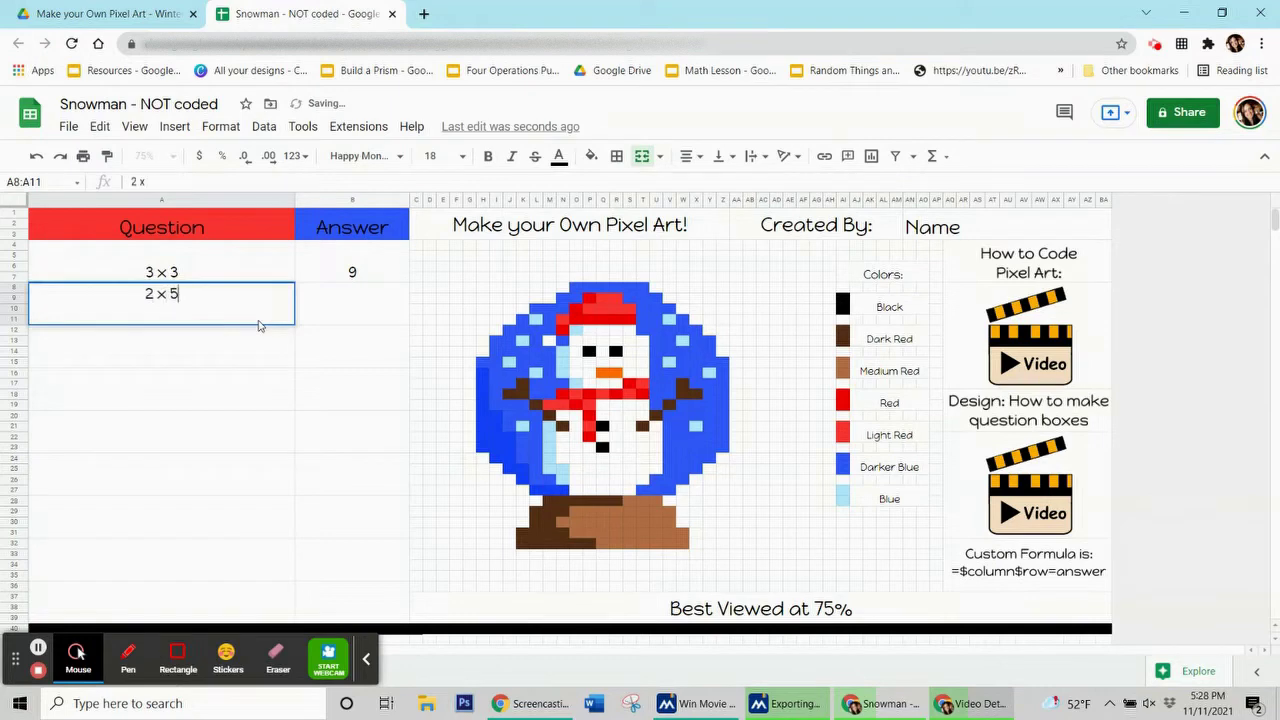
{"action": "left_click", "coordinate": [368, 321]}
{"action": "type", "text": "10"}
- Enter the question "What is the plural of cow?" in the third row with the answer Cows
{"action": "left_click", "coordinate": [254, 360]}
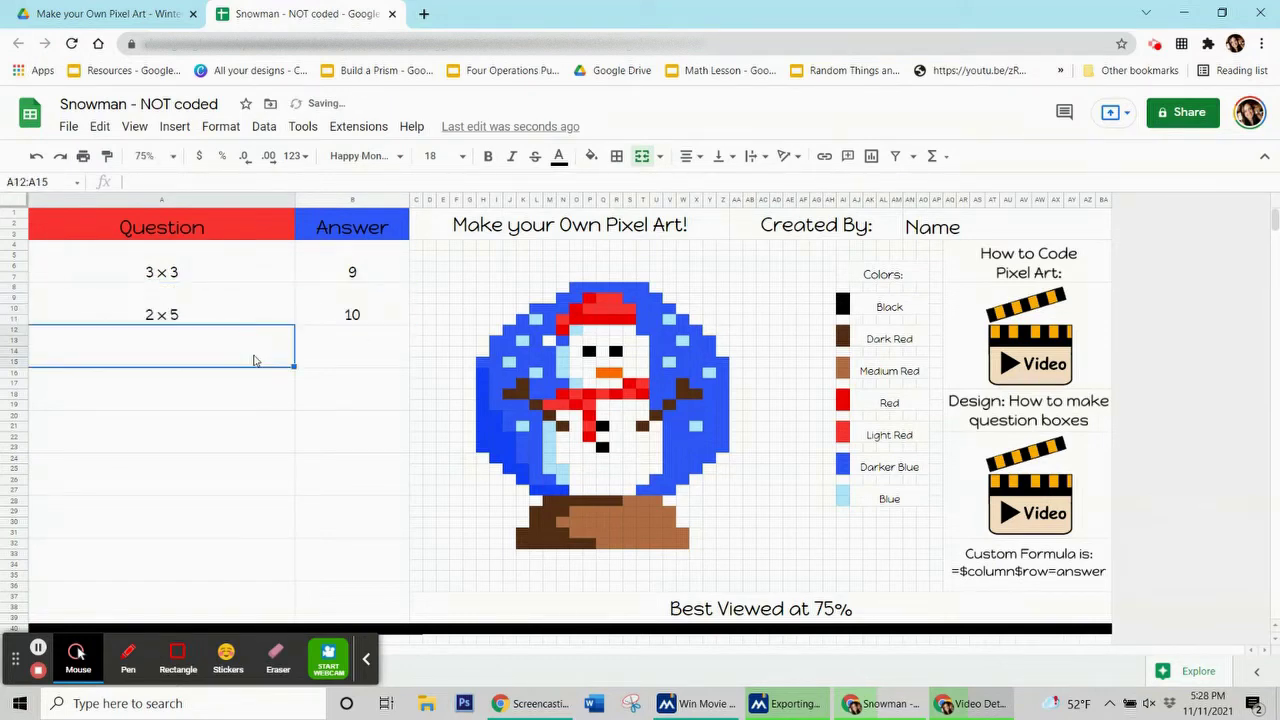
{"action": "type", "text": "What is th"}
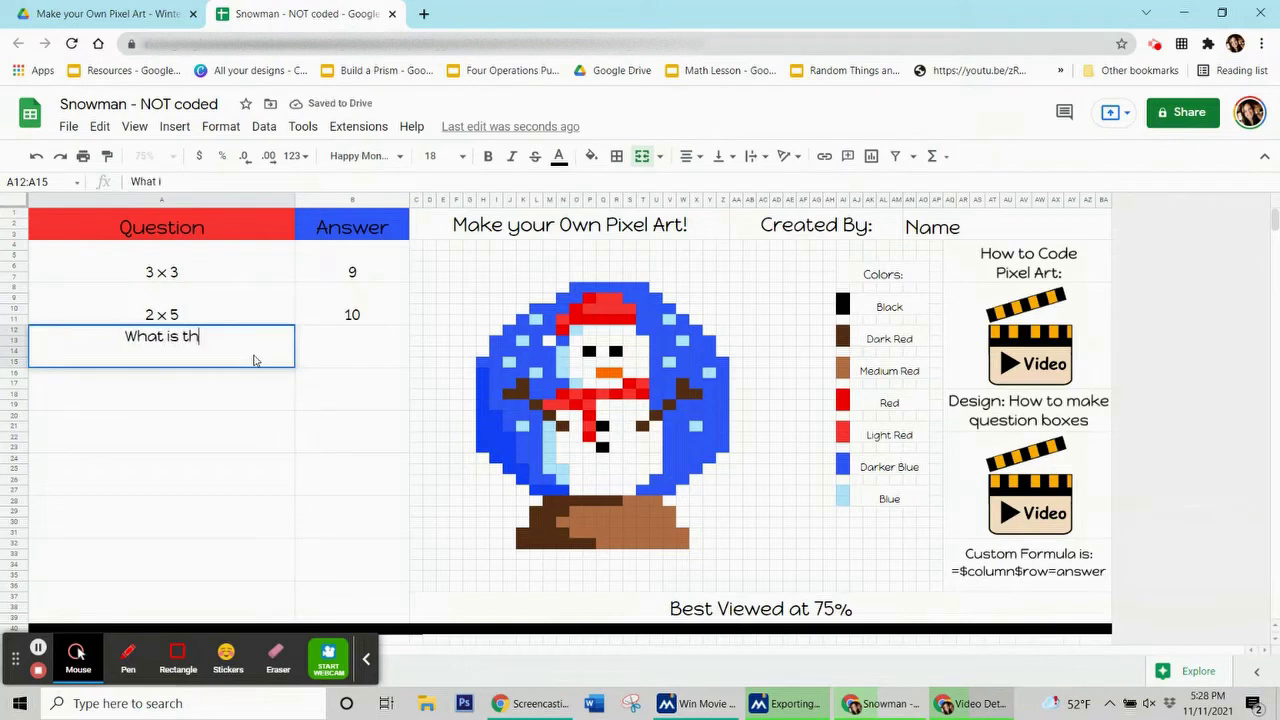
{"action": "type", "text": "e plural of co"}
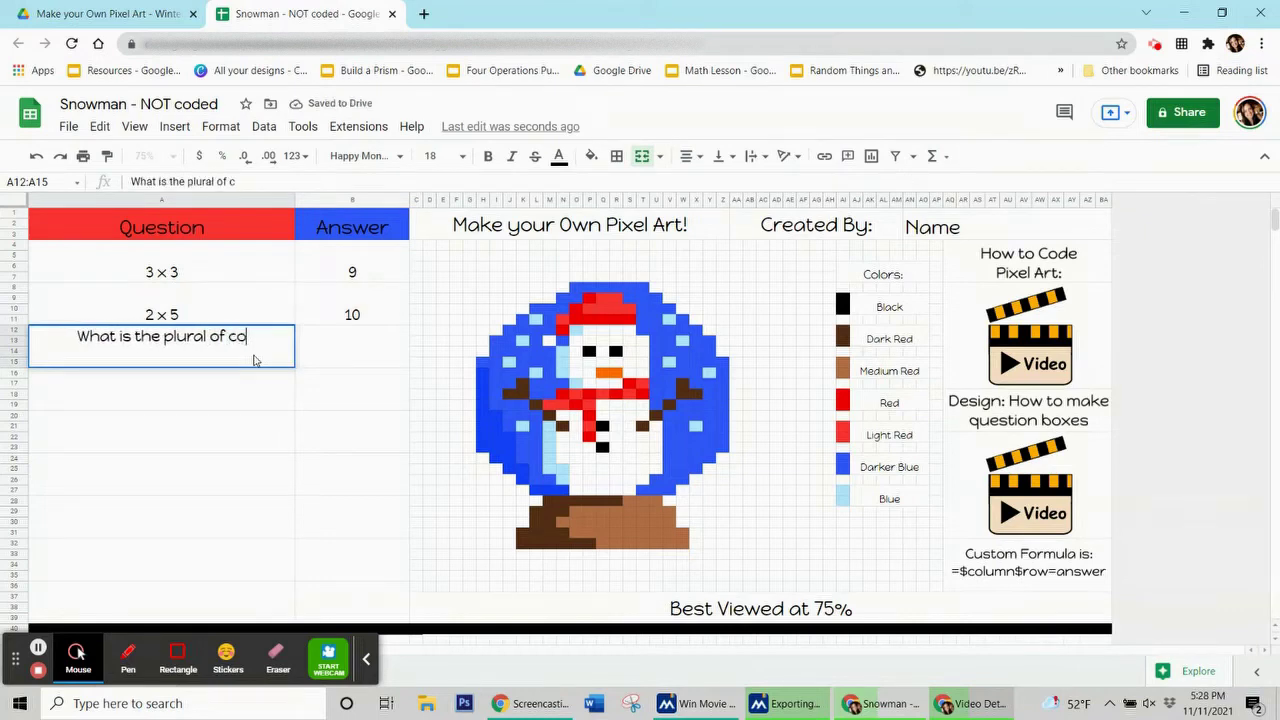
{"action": "type", "text": "w?"}
{"action": "key", "text": "Return"}
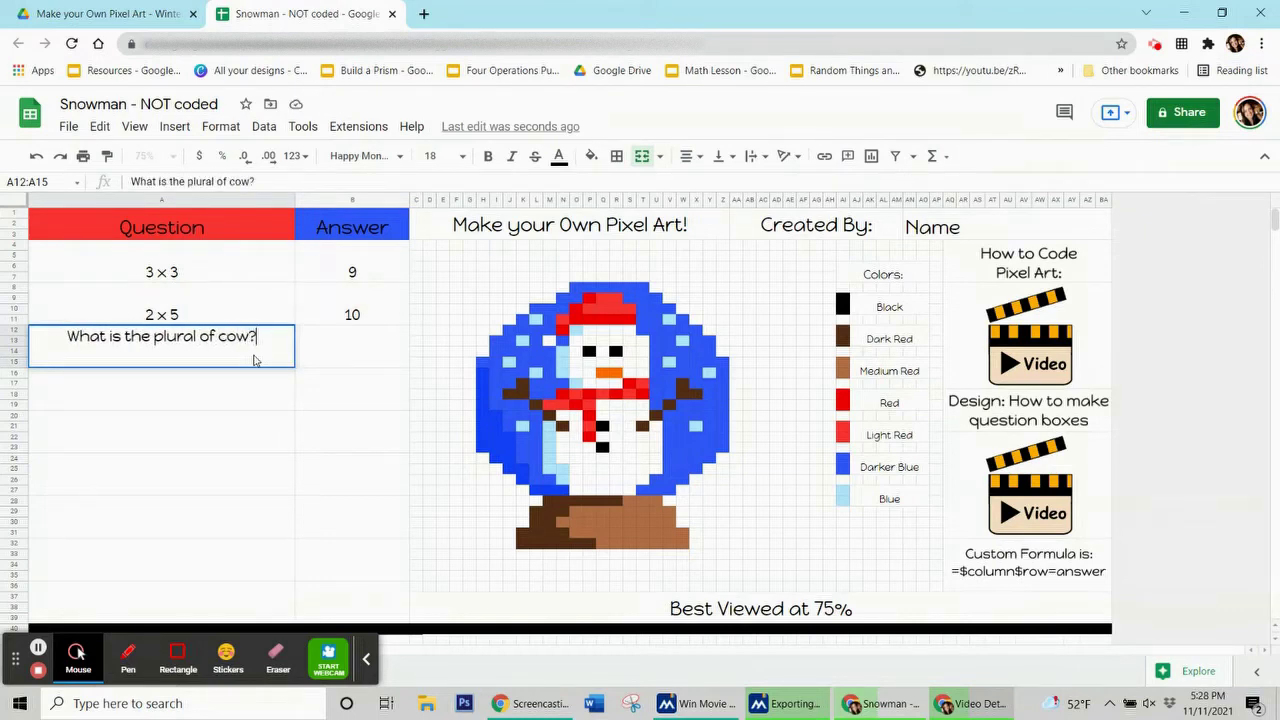
{"action": "left_click", "coordinate": [344, 347]}
{"action": "type", "text": "Cows"}
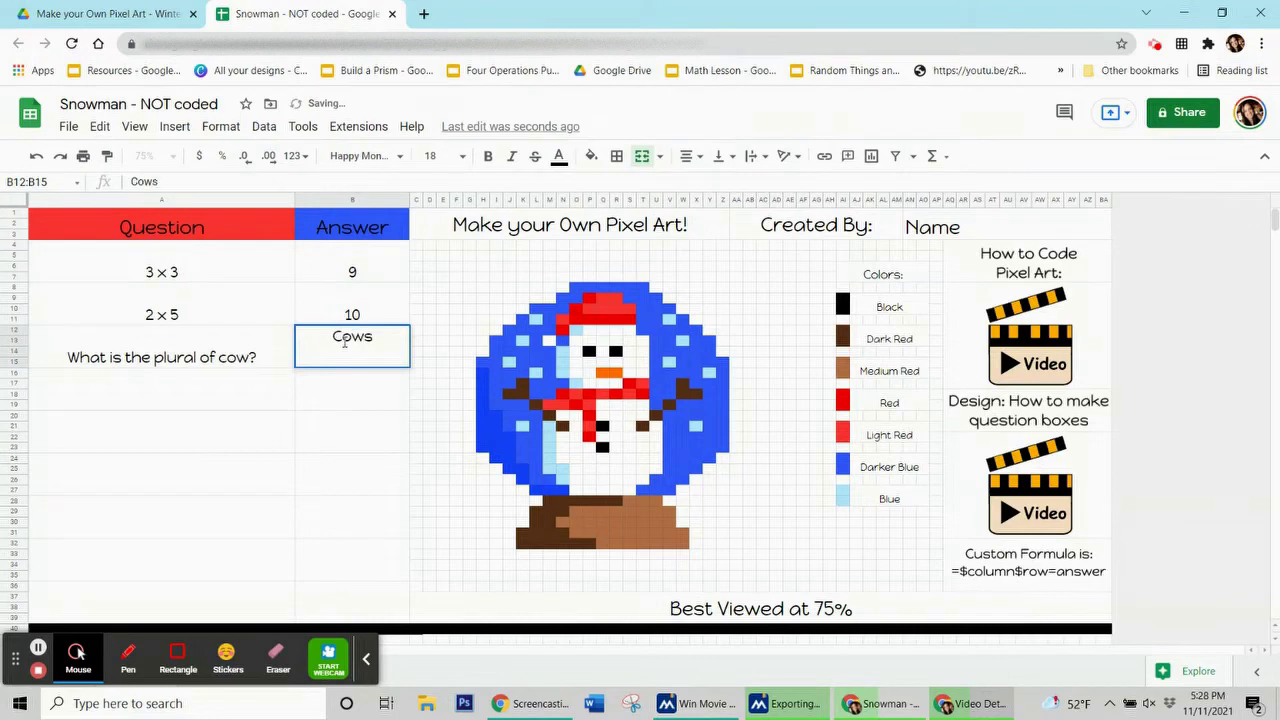
{"action": "left_click", "coordinate": [233, 405]}
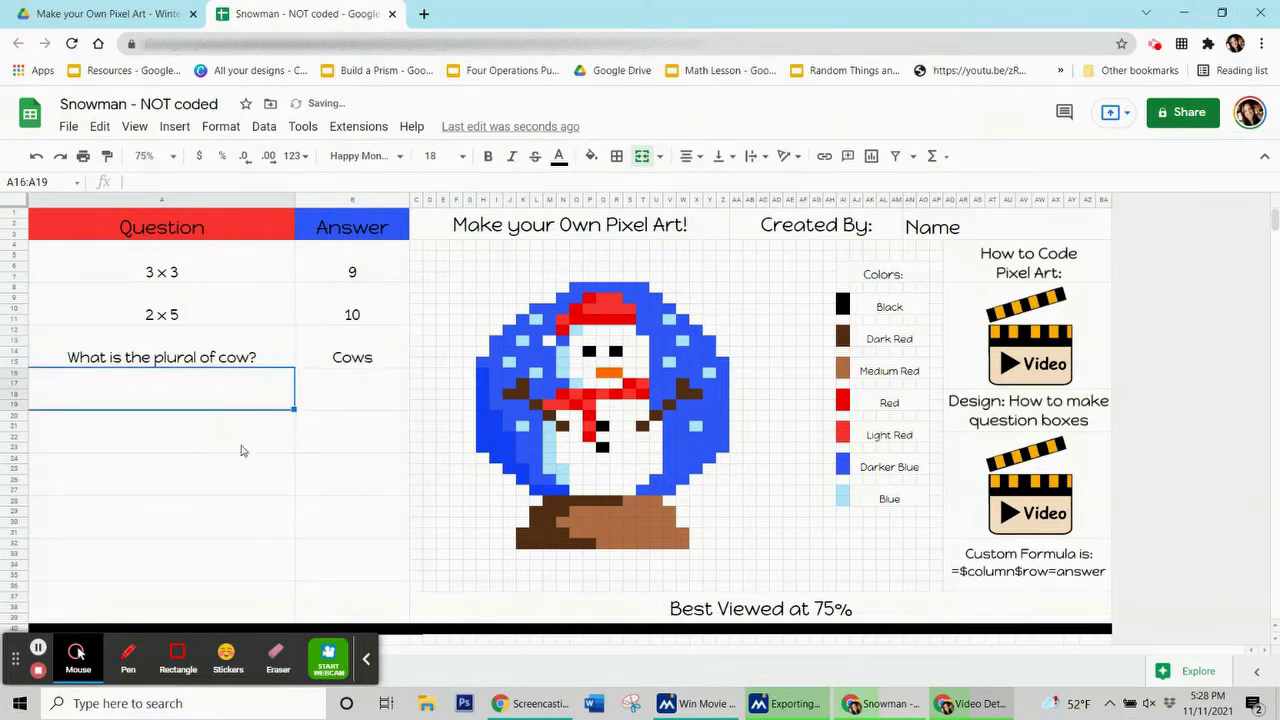
- Review the answer cells from the 3 x 3 row down to 3 x 6, and the first question cell
{"action": "left_click", "coordinate": [335, 403]}
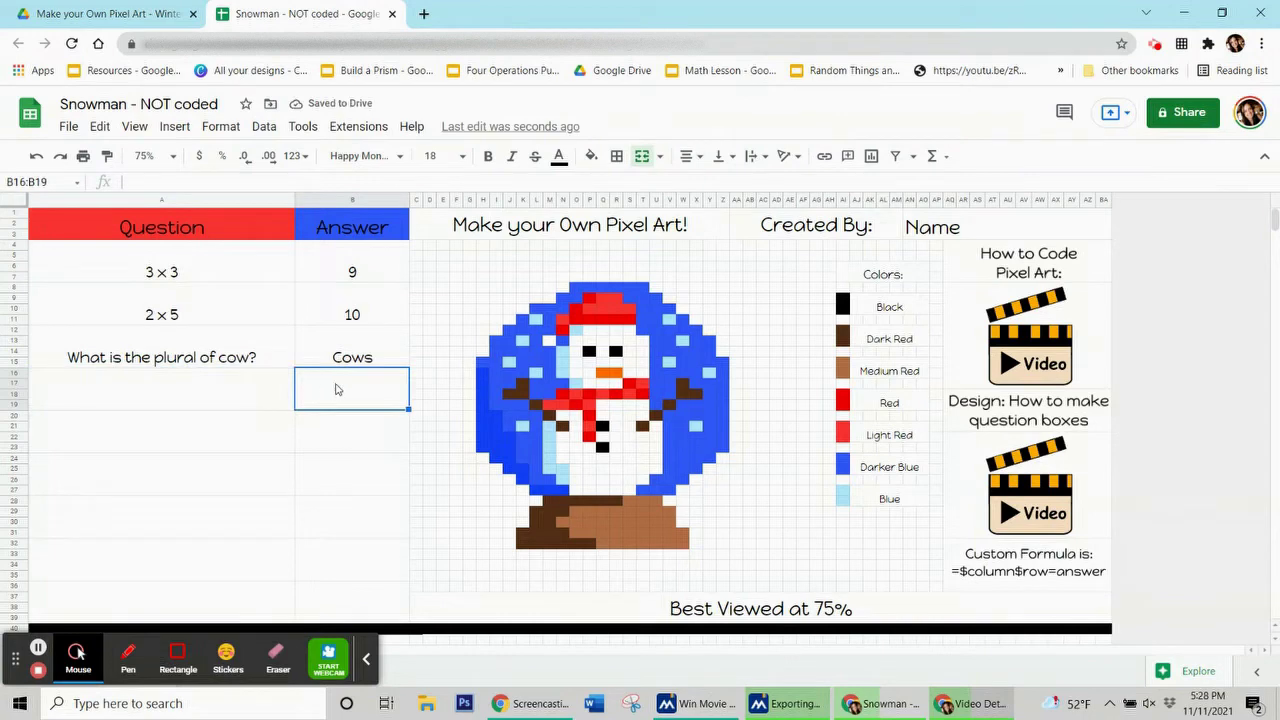
{"action": "key", "text": "Left"}
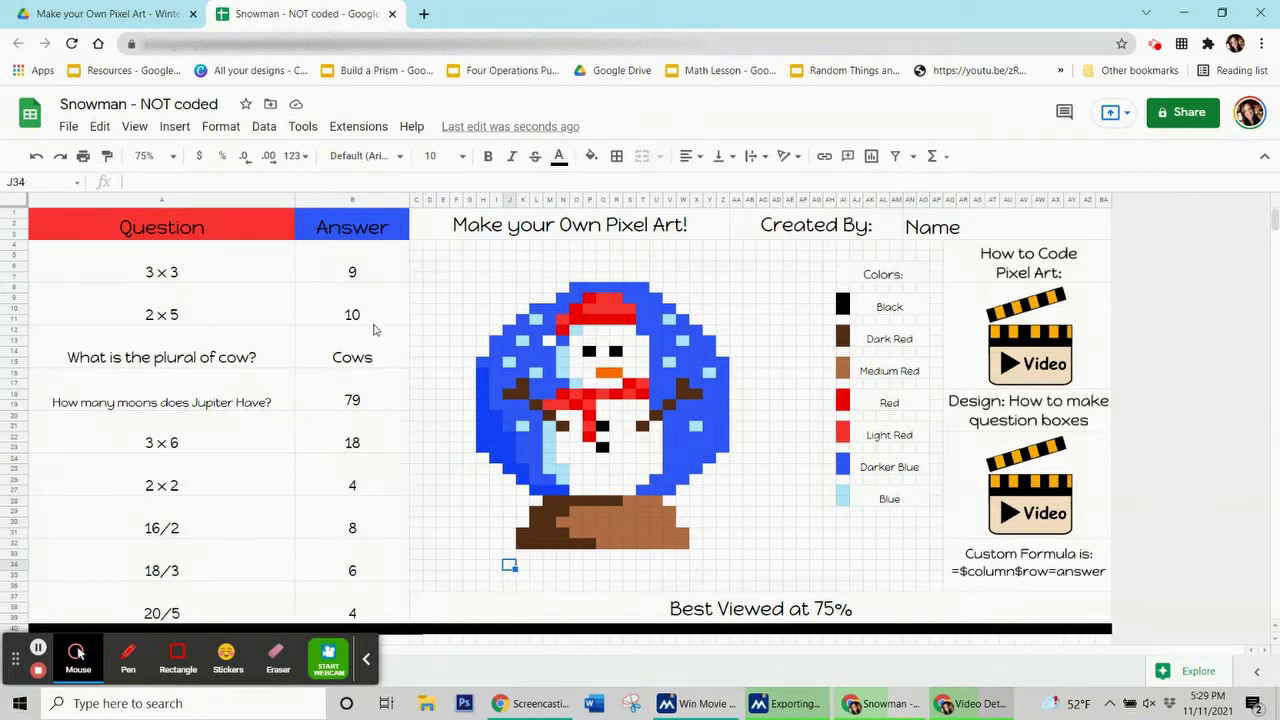
{"action": "left_click", "coordinate": [369, 274]}
{"action": "left_click", "coordinate": [364, 306]}
{"action": "left_click", "coordinate": [377, 360]}
{"action": "left_click", "coordinate": [363, 400]}
{"action": "left_click", "coordinate": [366, 430]}
{"action": "mouse_move", "coordinate": [249, 276]}
{"action": "left_mouse_down"}
{"action": "mouse_move", "coordinate": [194, 400]}
{"action": "mouse_move", "coordinate": [163, 606]}
{"action": "mouse_move", "coordinate": [194, 371]}
{"action": "mouse_move", "coordinate": [229, 267]}
{"action": "left_mouse_up"}
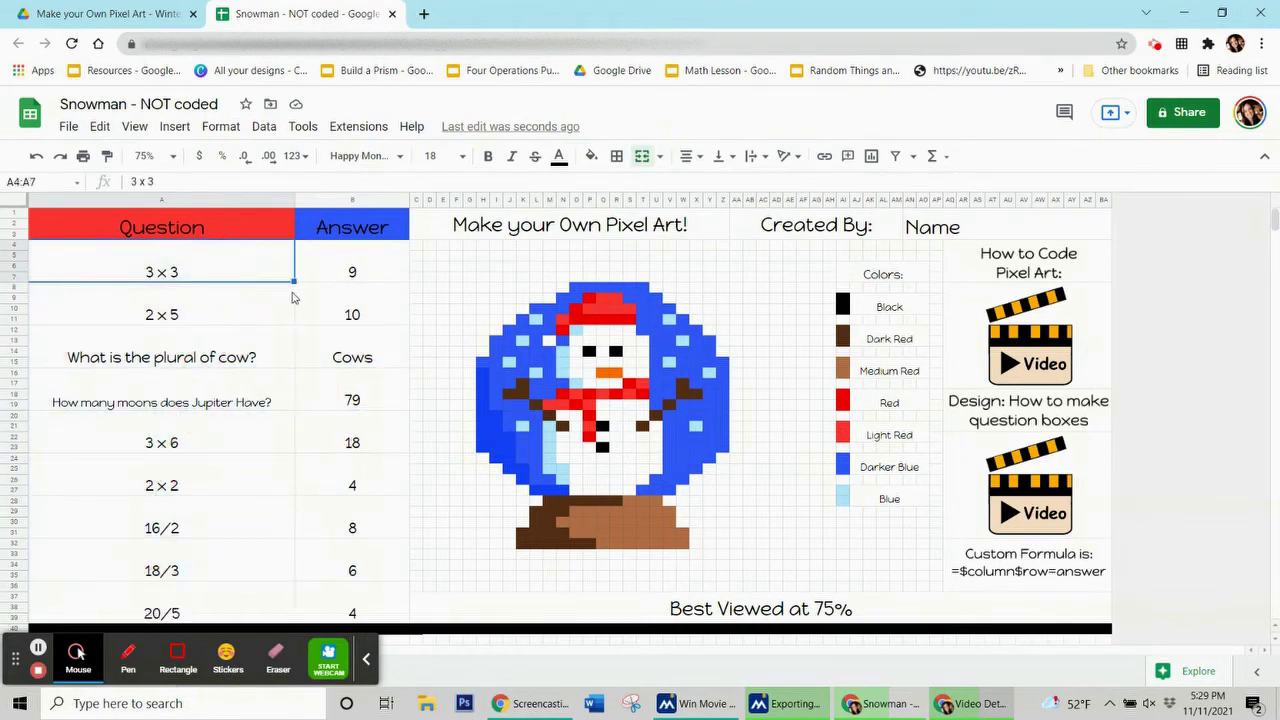
{"action": "left_click", "coordinate": [373, 256]}
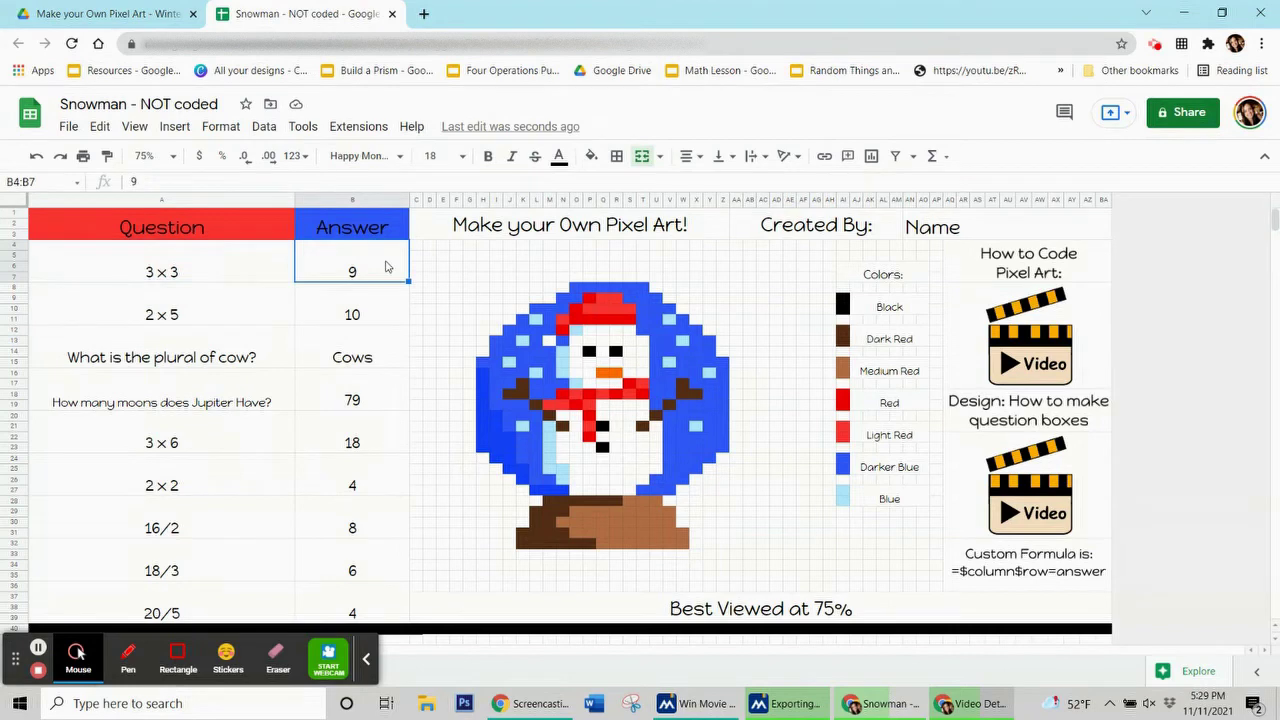
{"action": "left_click", "coordinate": [379, 273]}
- Examine several snowman picture cells, and check the cell positions of the first four answers
{"action": "left_click", "coordinate": [660, 319]}
{"action": "left_click", "coordinate": [661, 373]}
{"action": "left_click", "coordinate": [629, 416]}
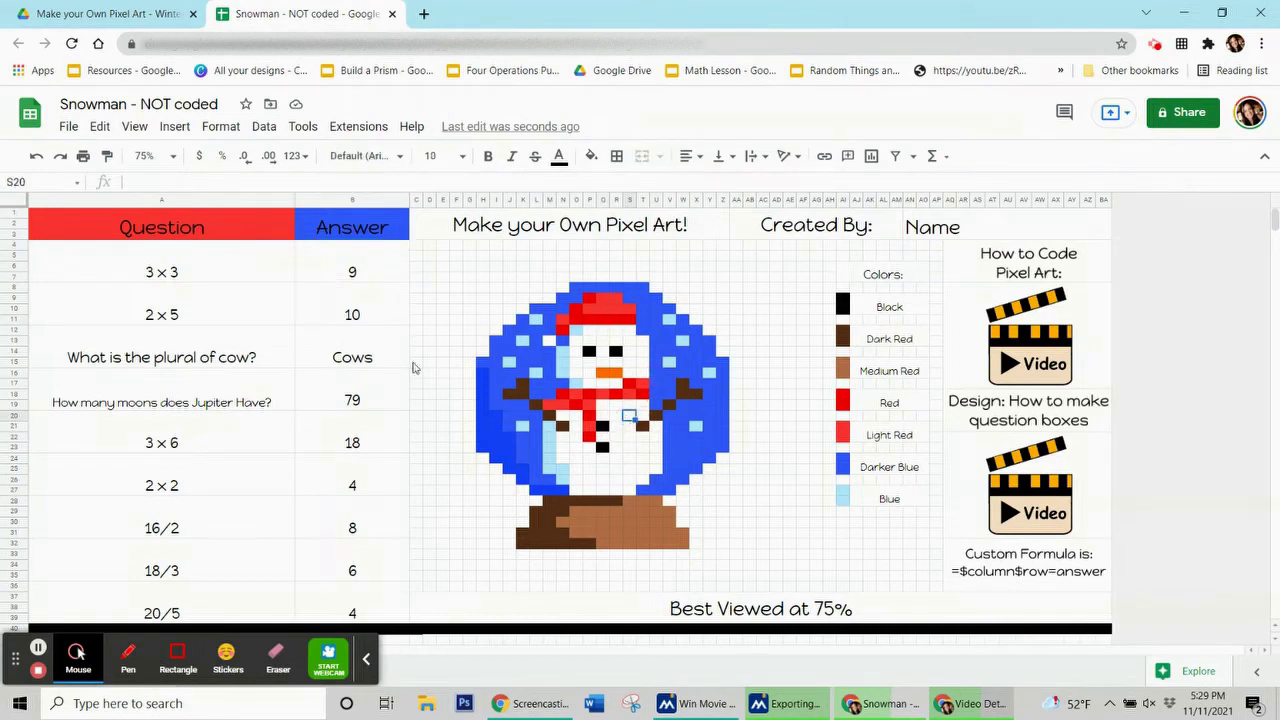
{"action": "left_click", "coordinate": [343, 311]}
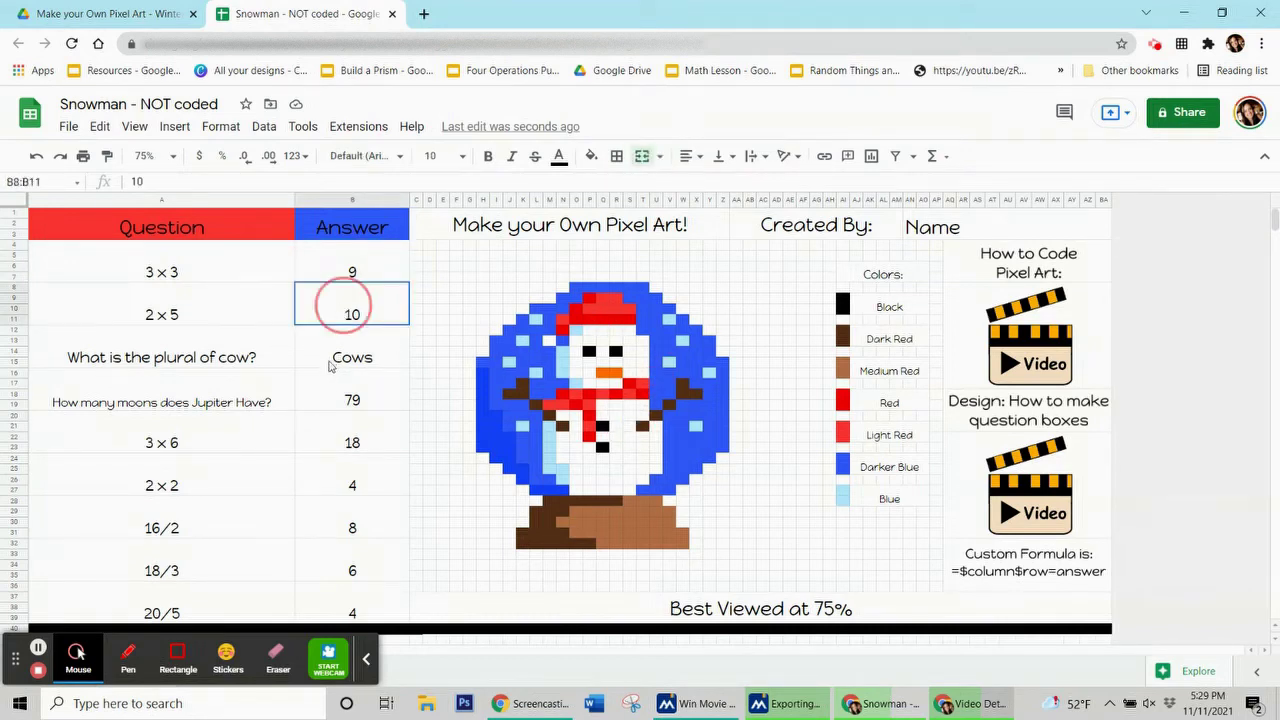
{"action": "left_click", "coordinate": [328, 394]}
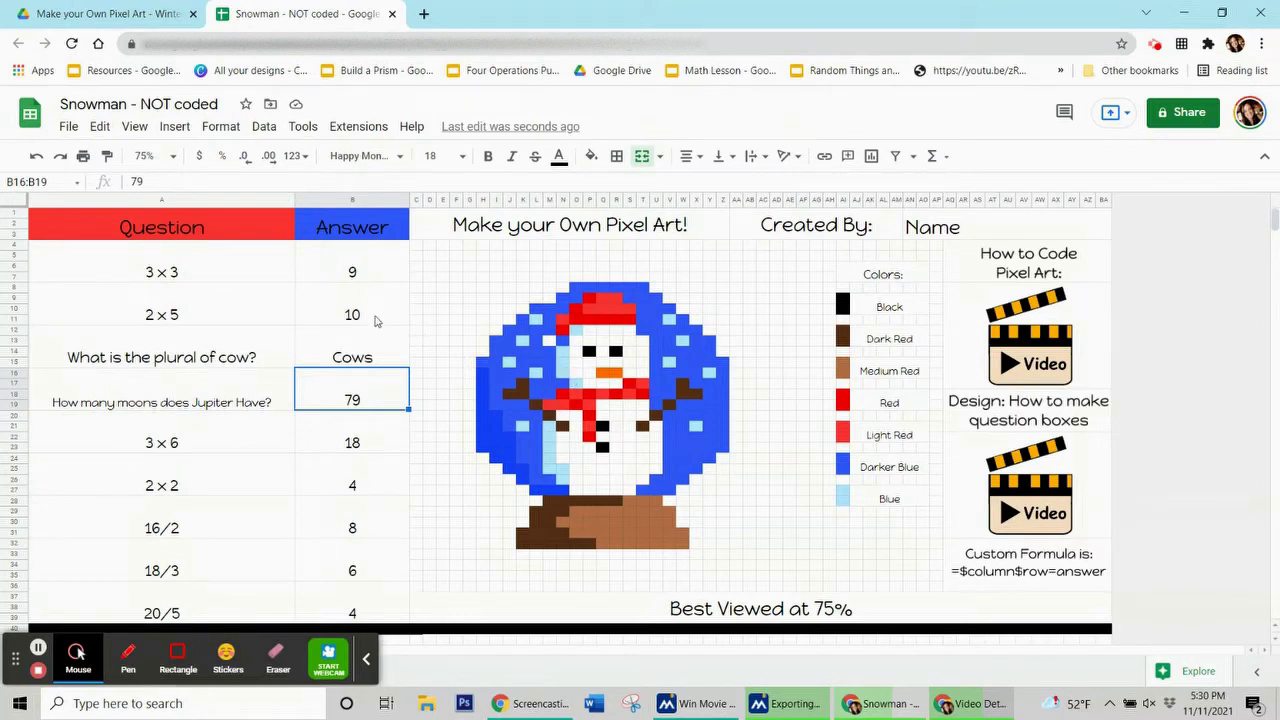
{"action": "left_click", "coordinate": [377, 276]}
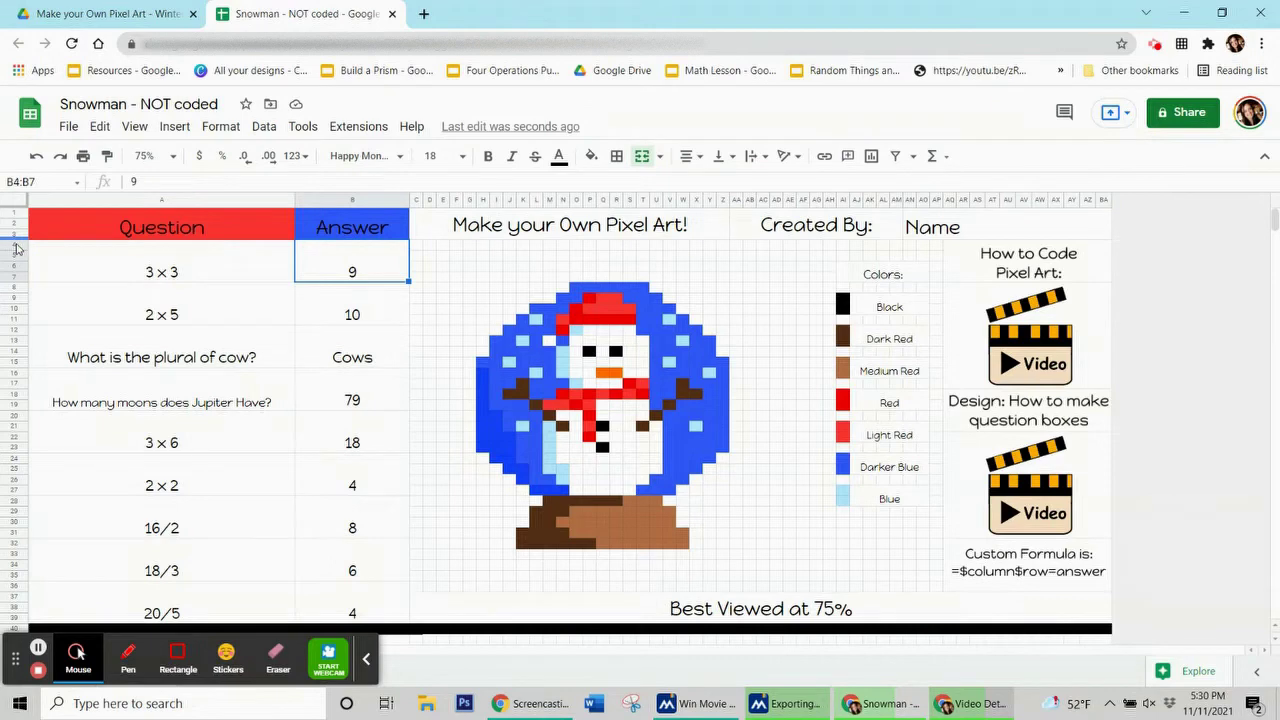
{"action": "left_click", "coordinate": [356, 264]}
{"action": "key", "text": "Down"}
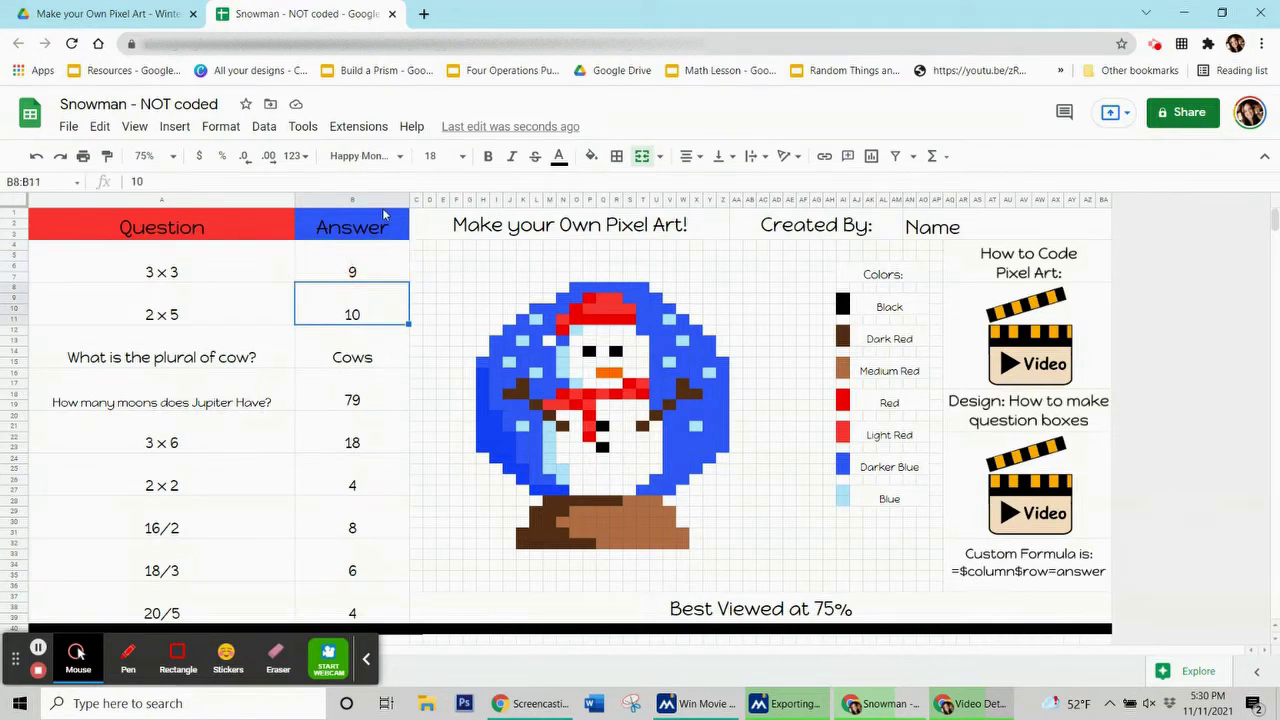
{"action": "left_click", "coordinate": [369, 349]}
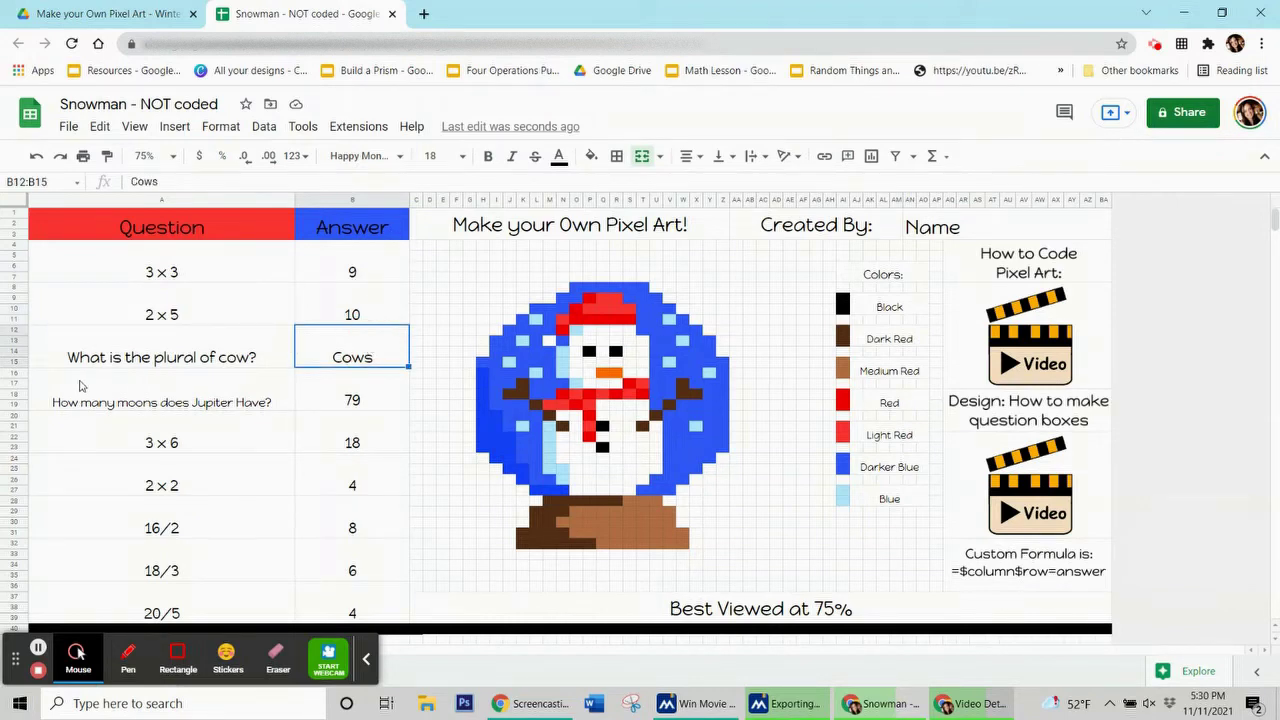
{"action": "key", "text": "Up"}
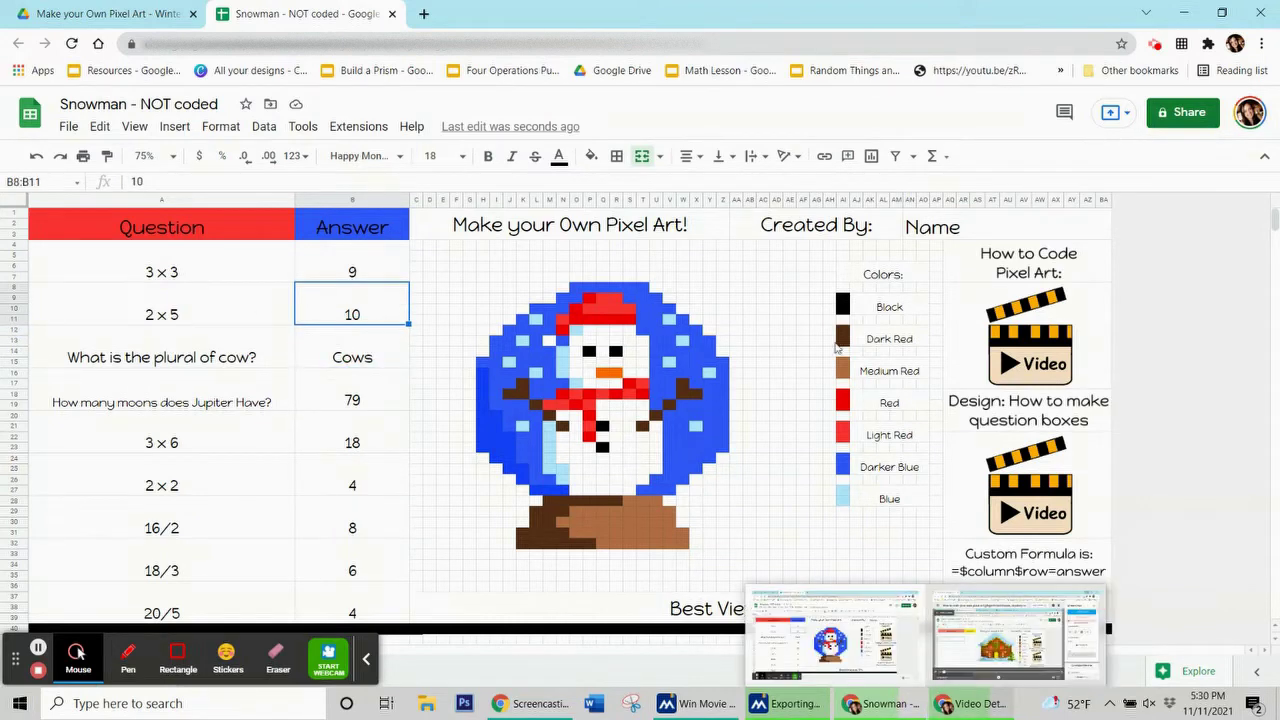
{"action": "left_click", "coordinate": [328, 279]}
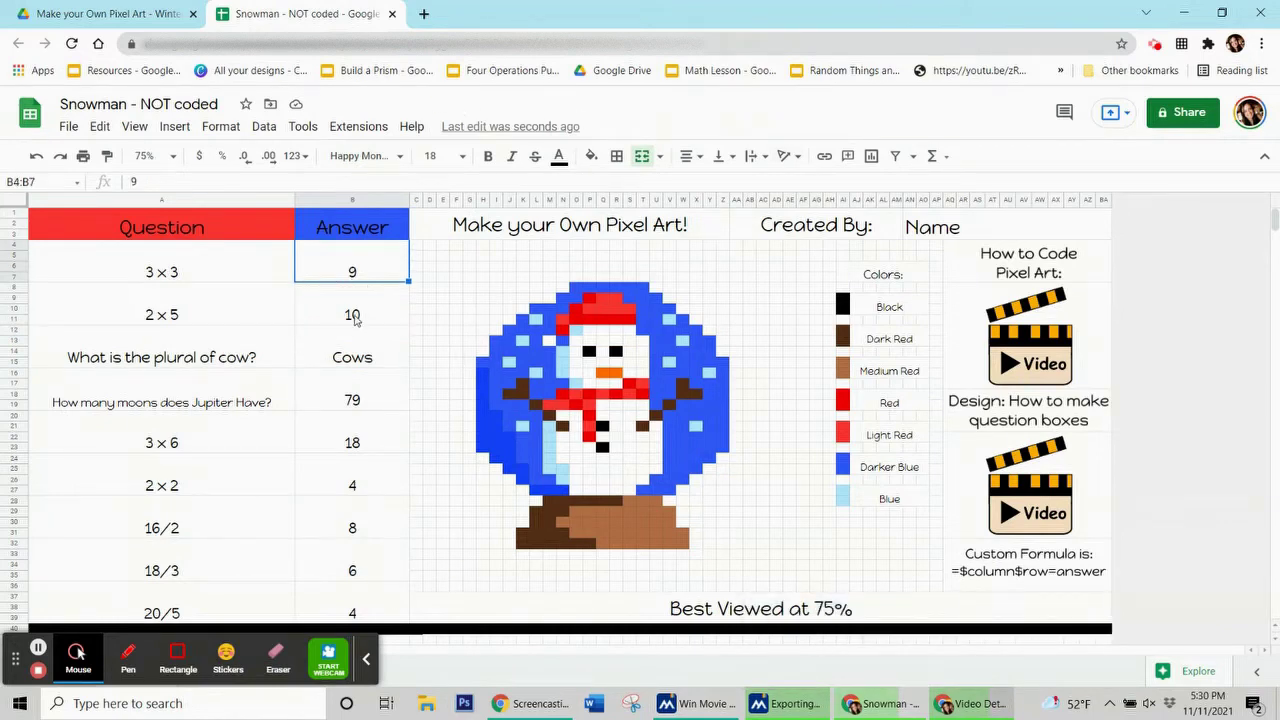
- Compare the snow globe background and red hat pixels with the answer cells of the first four questions
{"action": "left_click", "coordinate": [500, 375]}
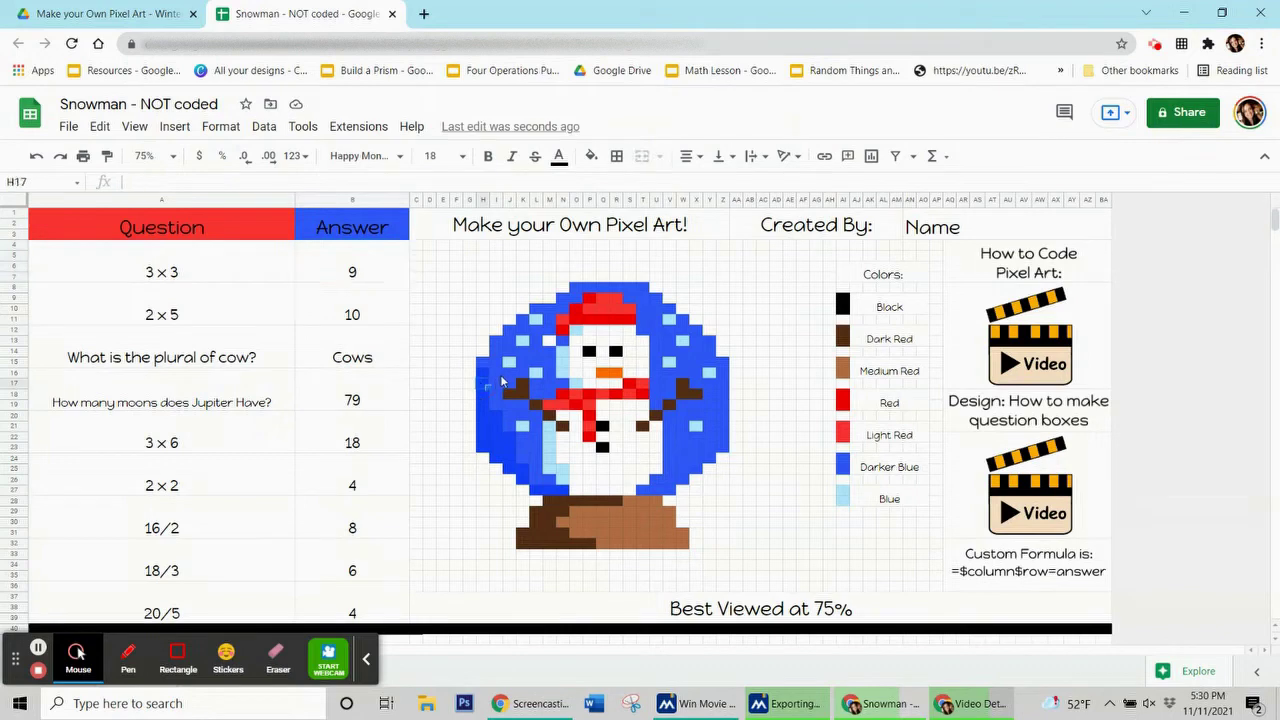
{"action": "left_click", "coordinate": [603, 301]}
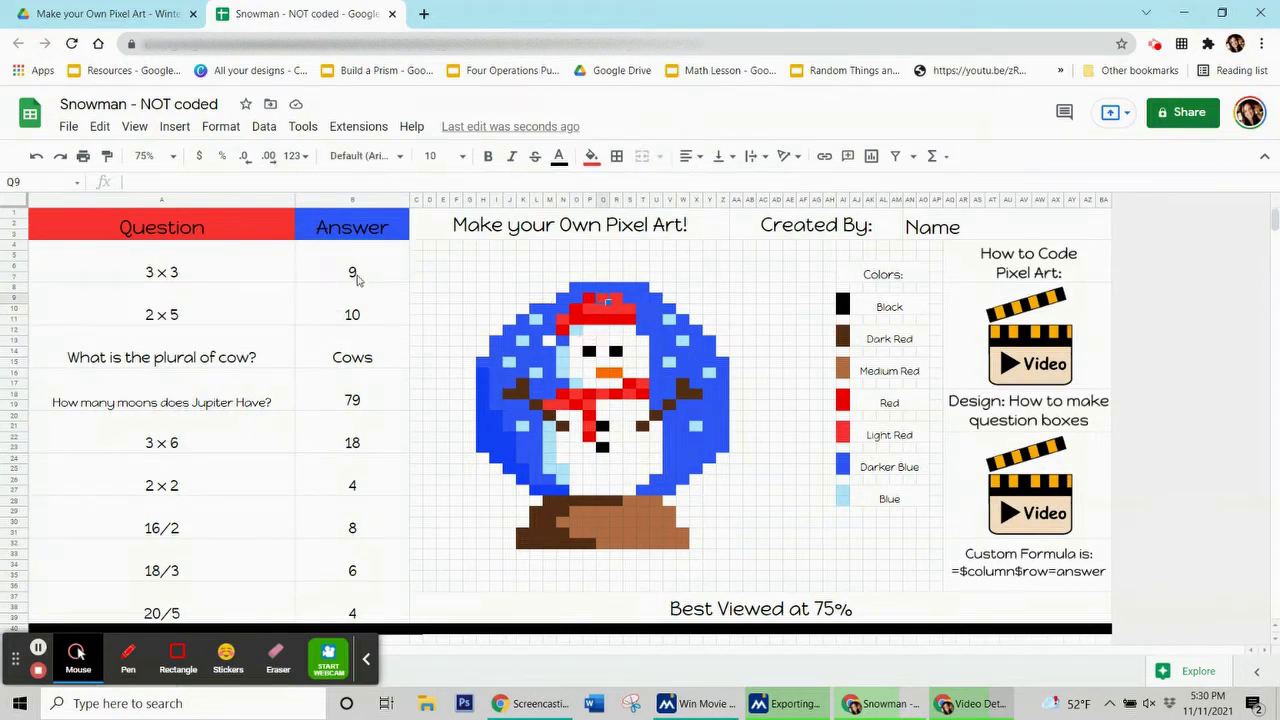
{"action": "left_click", "coordinate": [358, 278]}
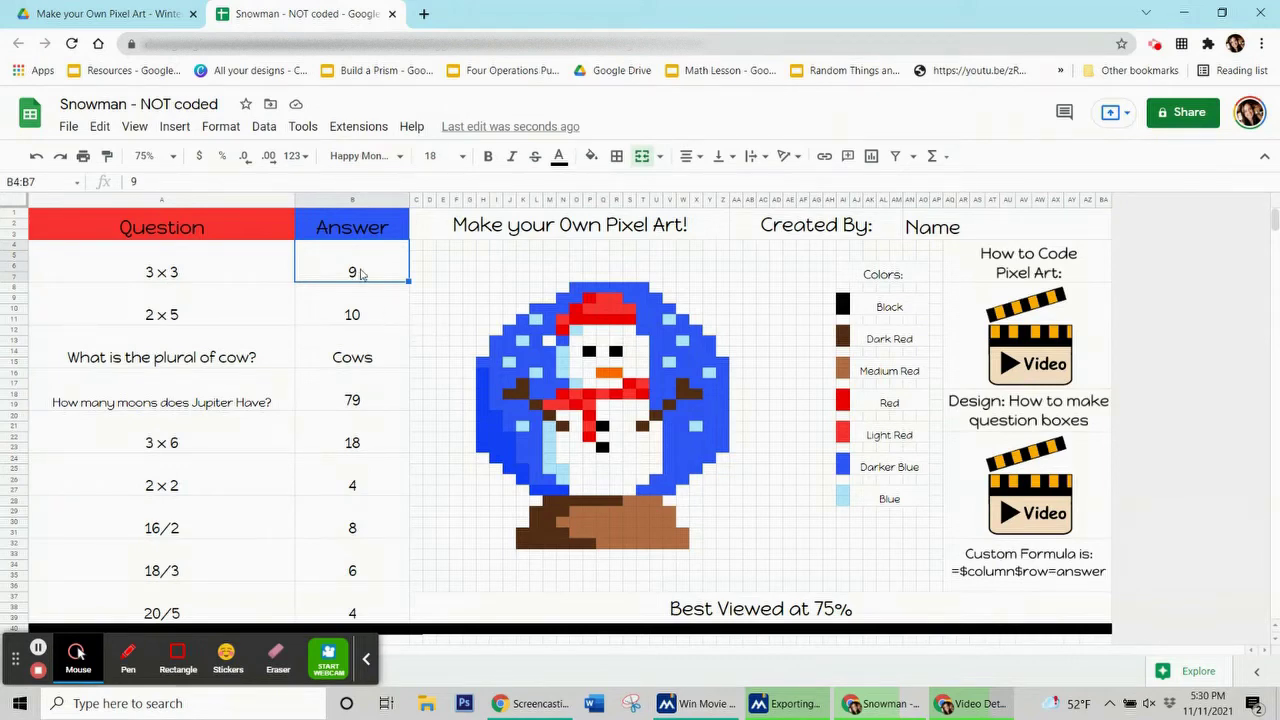
{"action": "left_click", "coordinate": [352, 316]}
{"action": "left_click", "coordinate": [340, 342]}
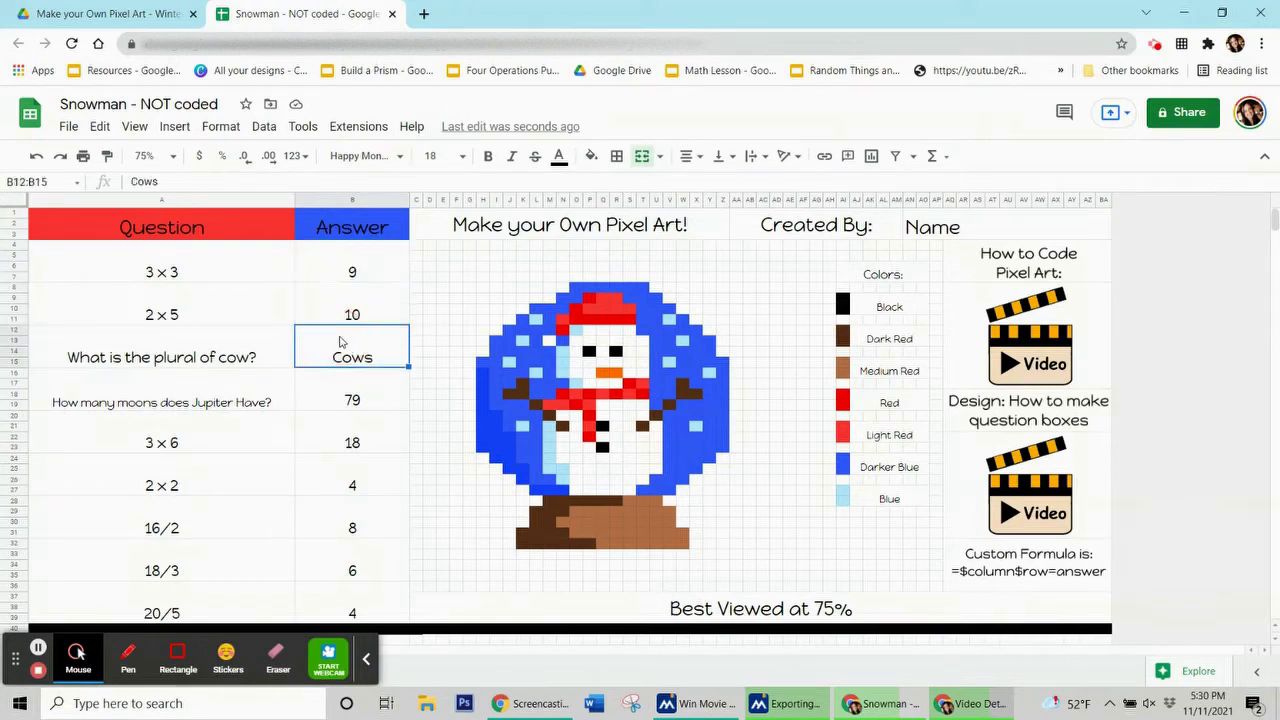
{"action": "left_click", "coordinate": [336, 400]}
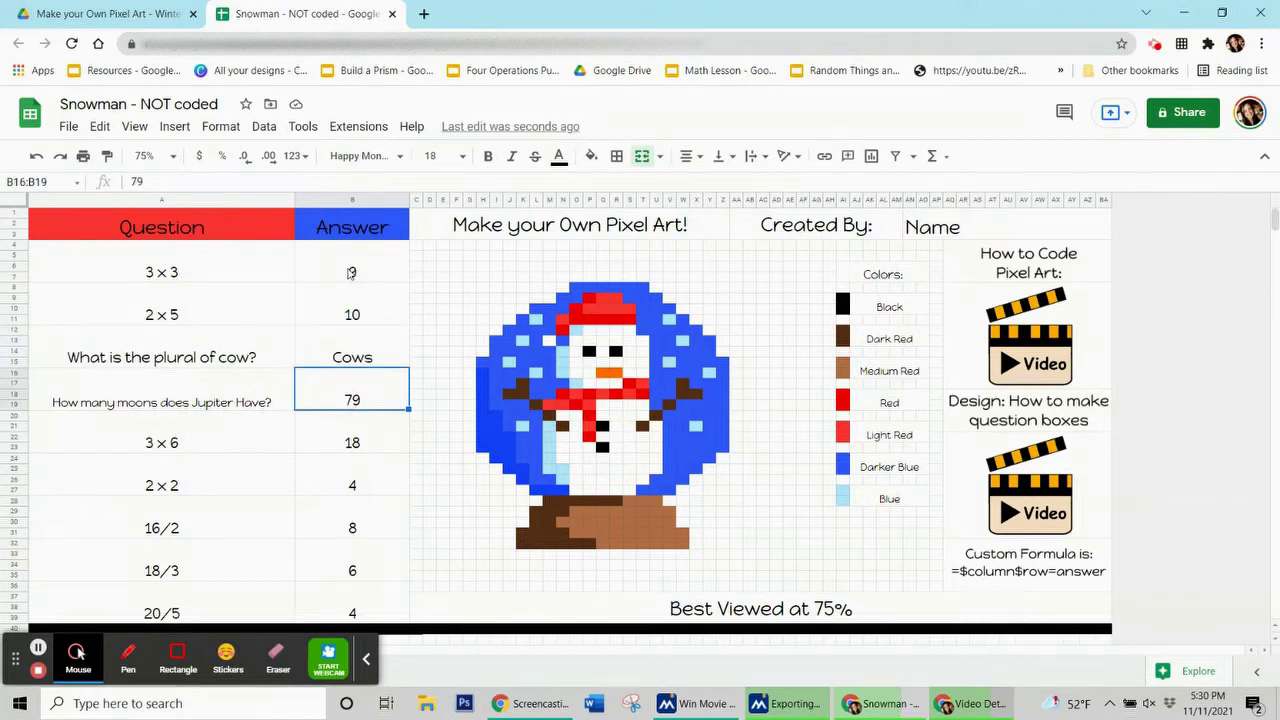
{"action": "left_click", "coordinate": [350, 276]}
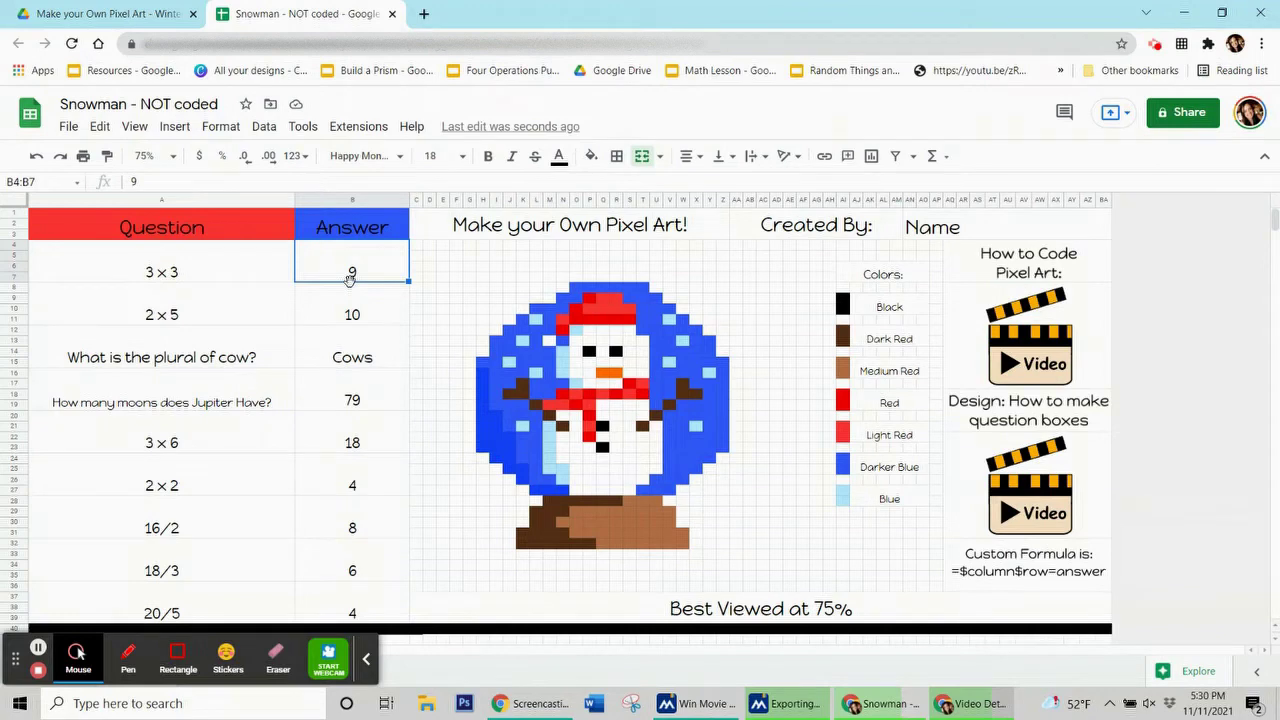
- Select the answer cell for 3 x 3 and start a conditional formatting rule on B4:B7
{"action": "left_click", "coordinate": [985, 564]}
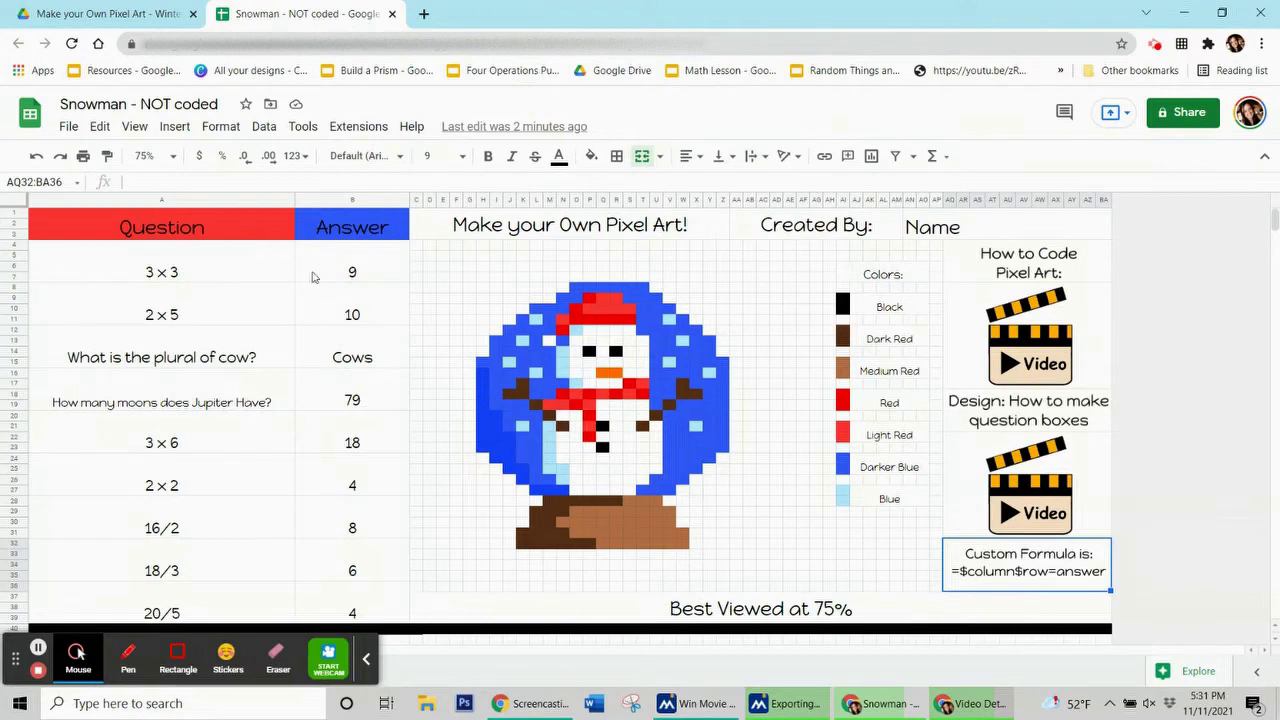
{"action": "left_click", "coordinate": [365, 281]}
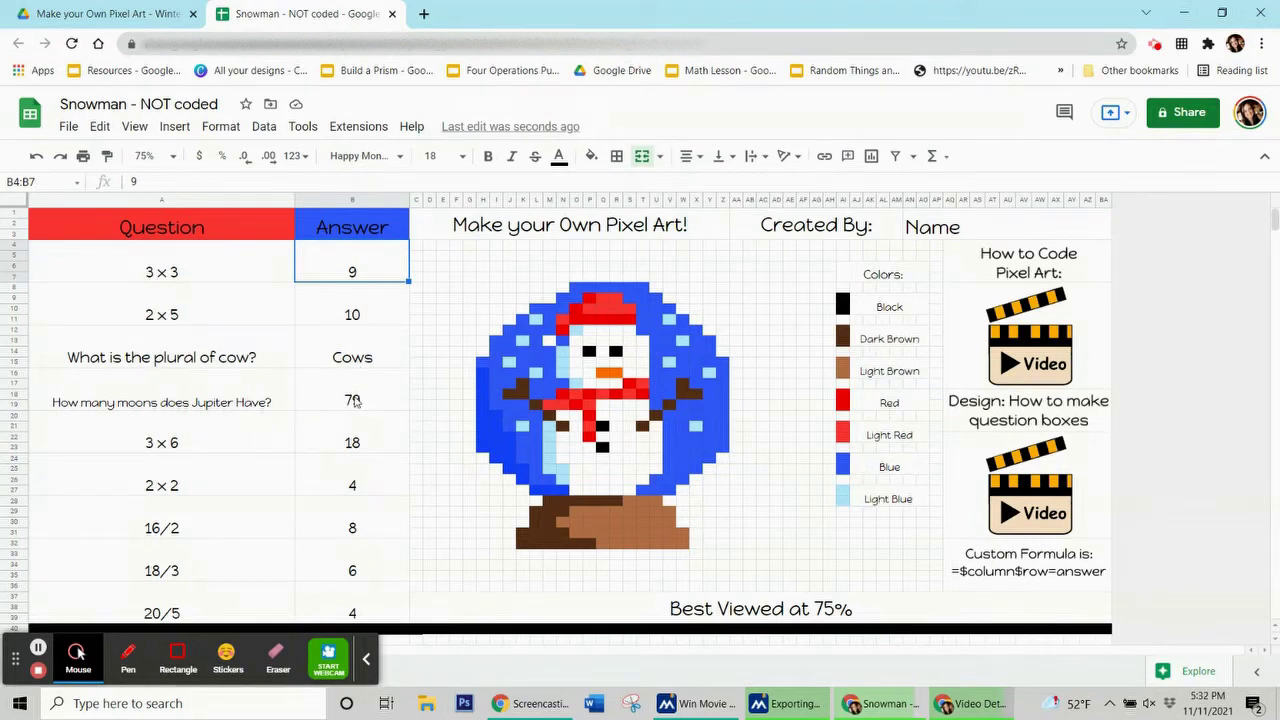
{"action": "left_click", "coordinate": [220, 127]}
{"action": "left_click", "coordinate": [254, 412]}
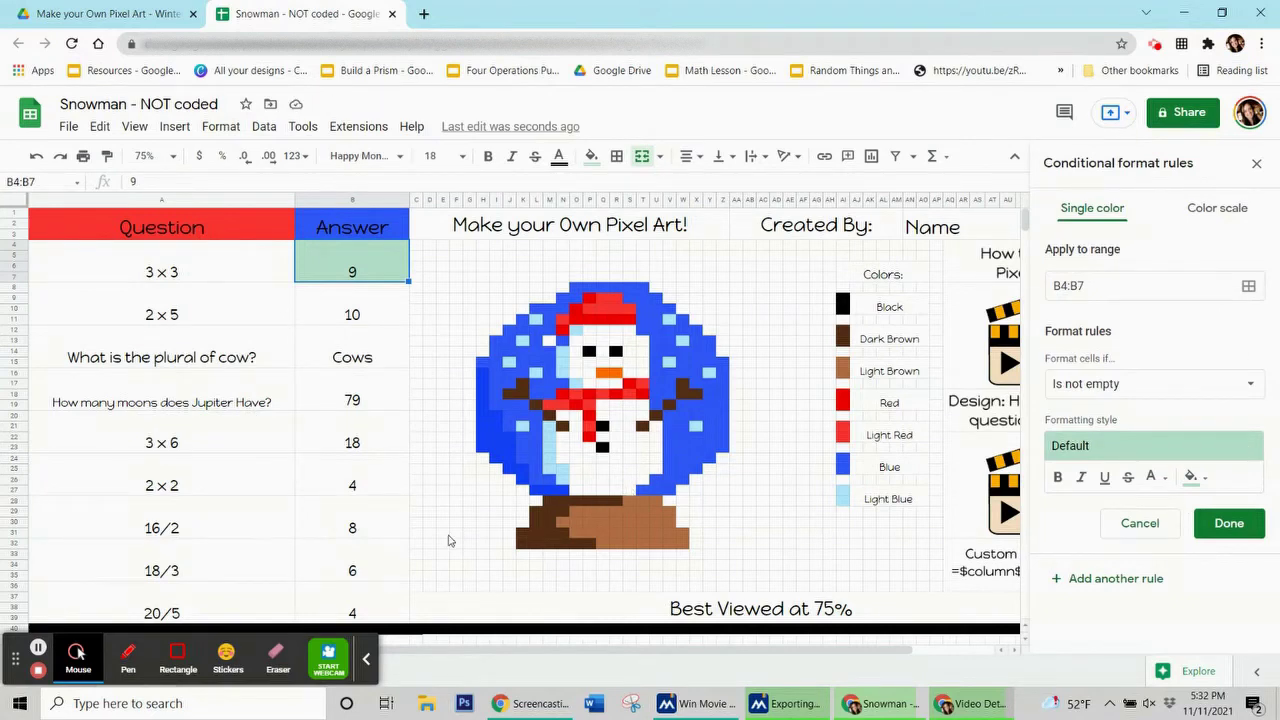
- Check the fill color of light blue pixel N14 and give the answer cell's rule the same light blue fill
{"action": "left_click", "coordinate": [563, 353]}
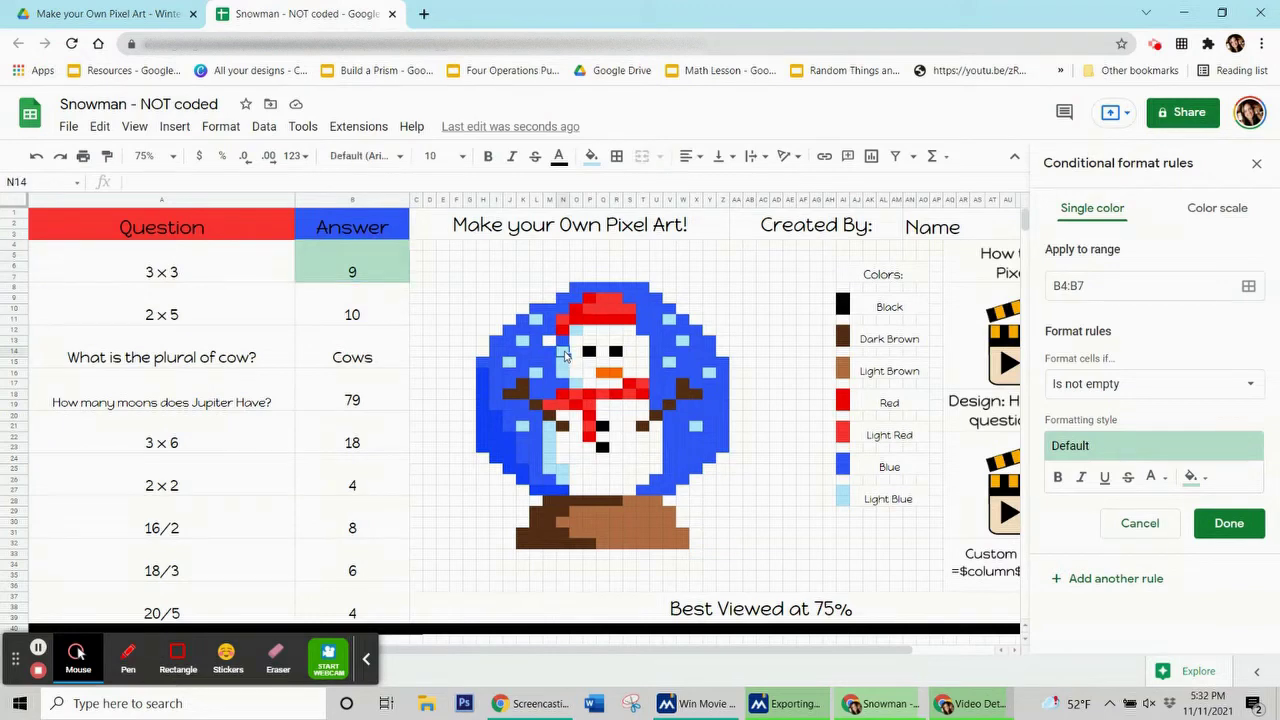
{"action": "left_click", "coordinate": [592, 158]}
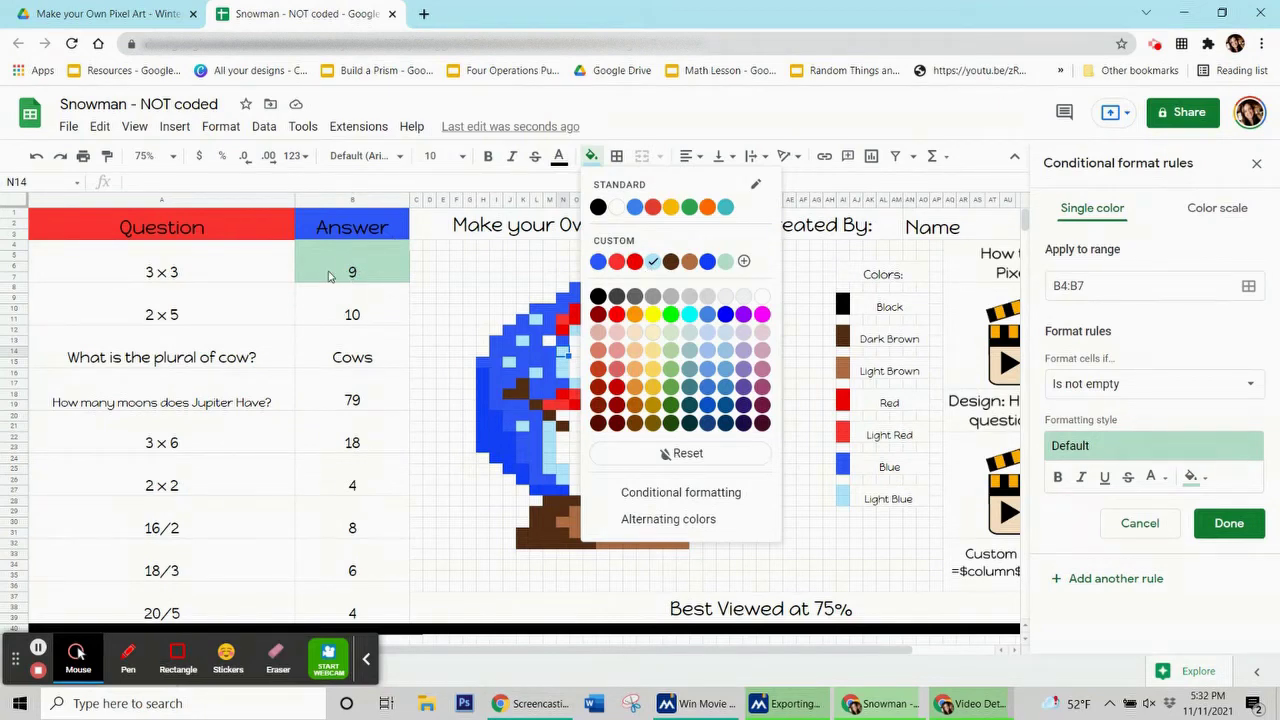
{"action": "left_click", "coordinate": [329, 276]}
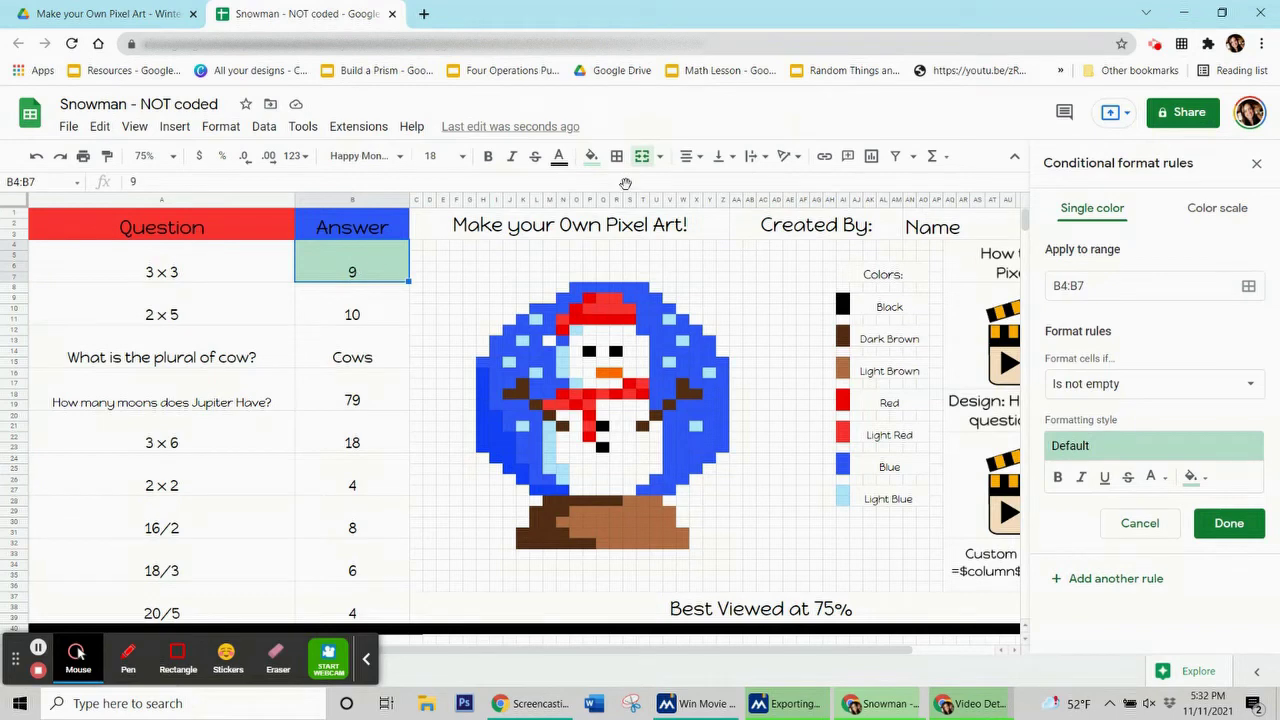
{"action": "left_click", "coordinate": [1191, 477]}
{"action": "left_click", "coordinate": [1084, 254]}
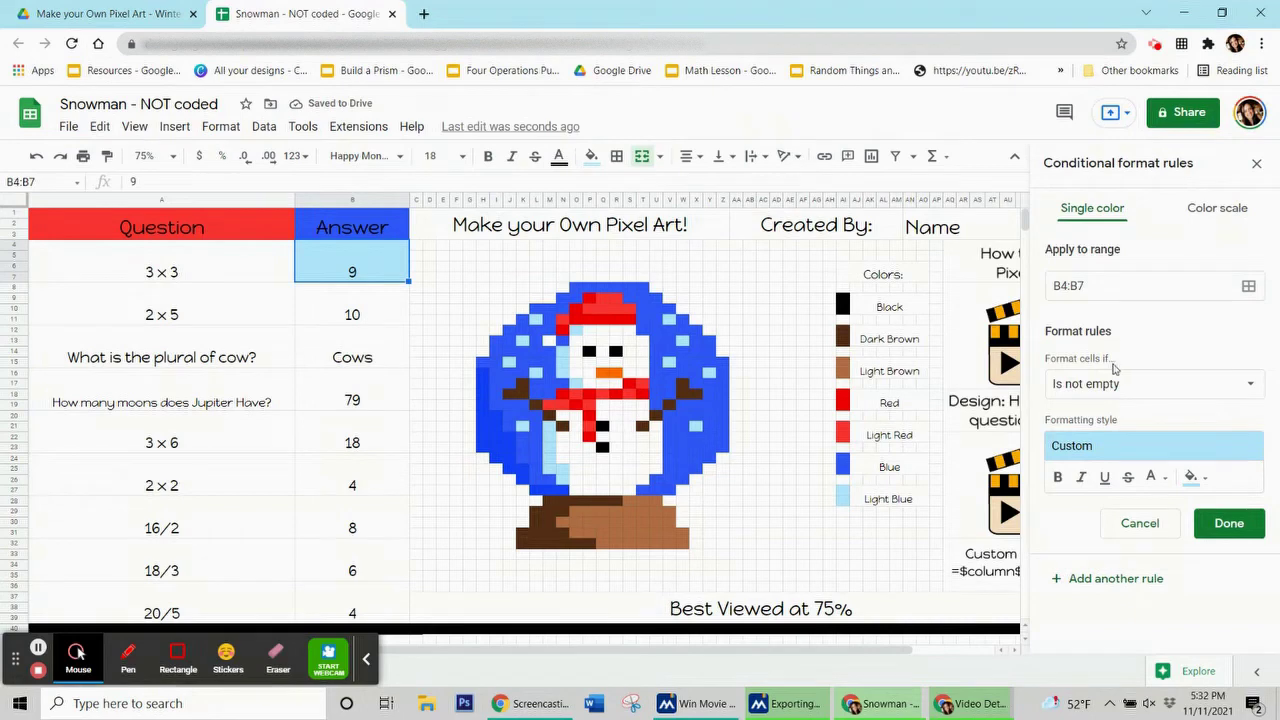
- Set the rule's condition to the custom formula =$b$4=9 and save the rule
{"action": "left_click", "coordinate": [1143, 390]}
{"action": "scroll", "coordinate": [1142, 405], "scroll_direction": "down", "scroll_amount": 5}
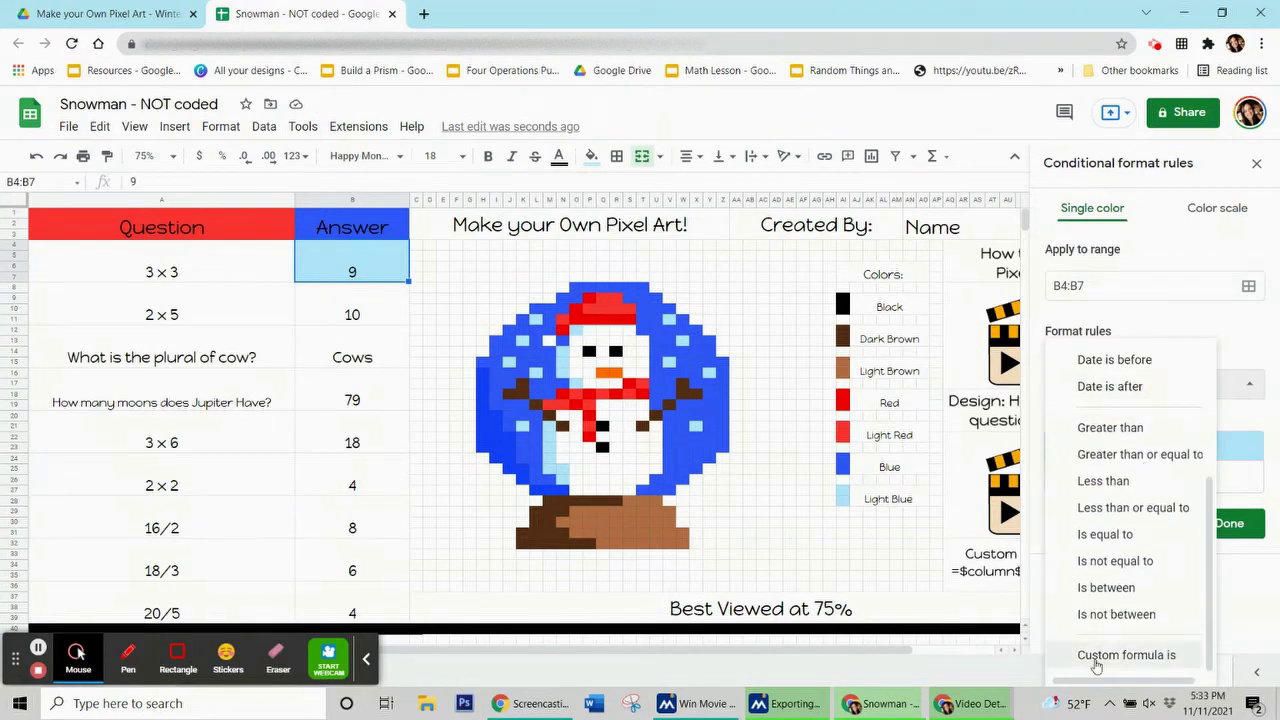
{"action": "left_click", "coordinate": [1096, 657]}
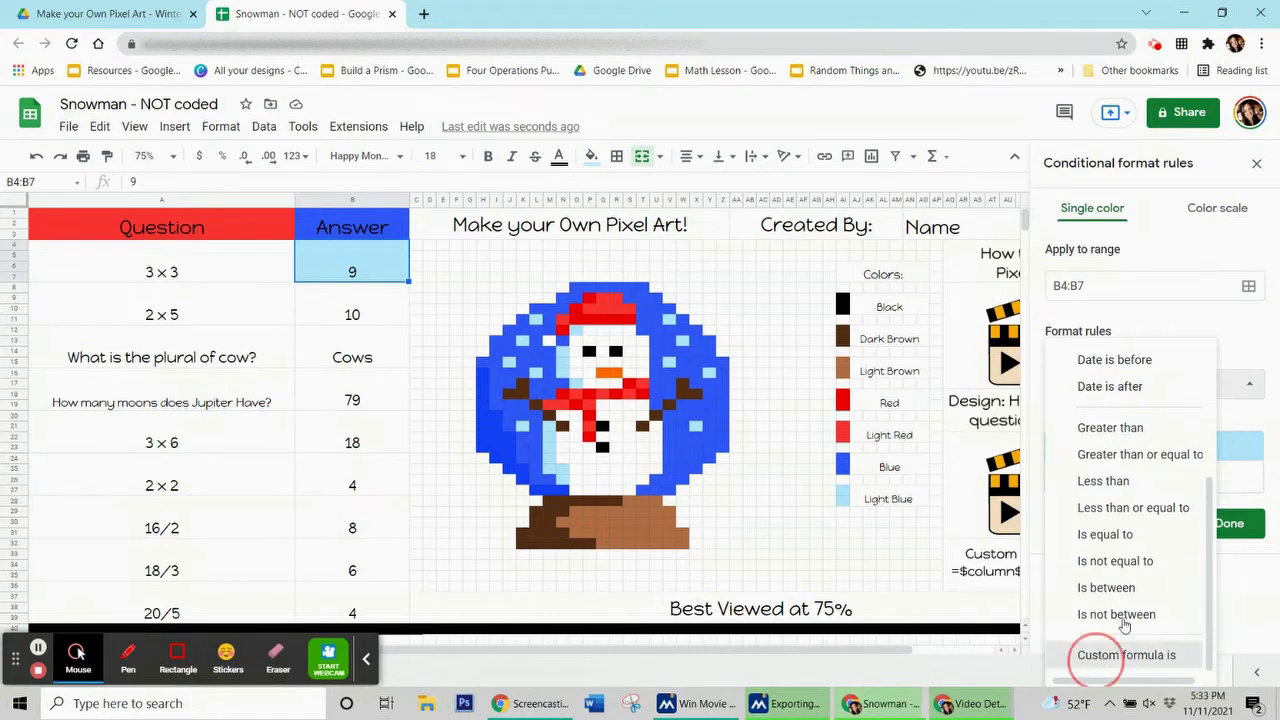
{"action": "left_click", "coordinate": [1118, 421]}
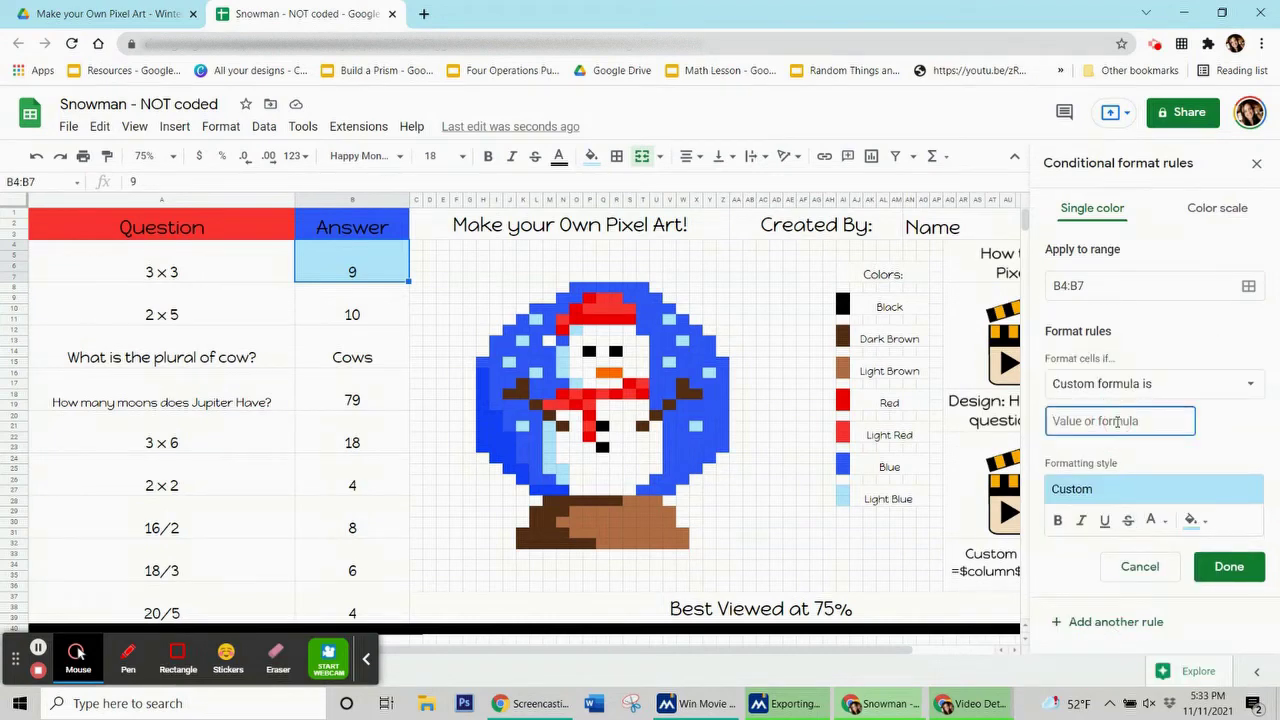
{"action": "type", "text": "="}
{"action": "type", "text": "$b$4=9"}
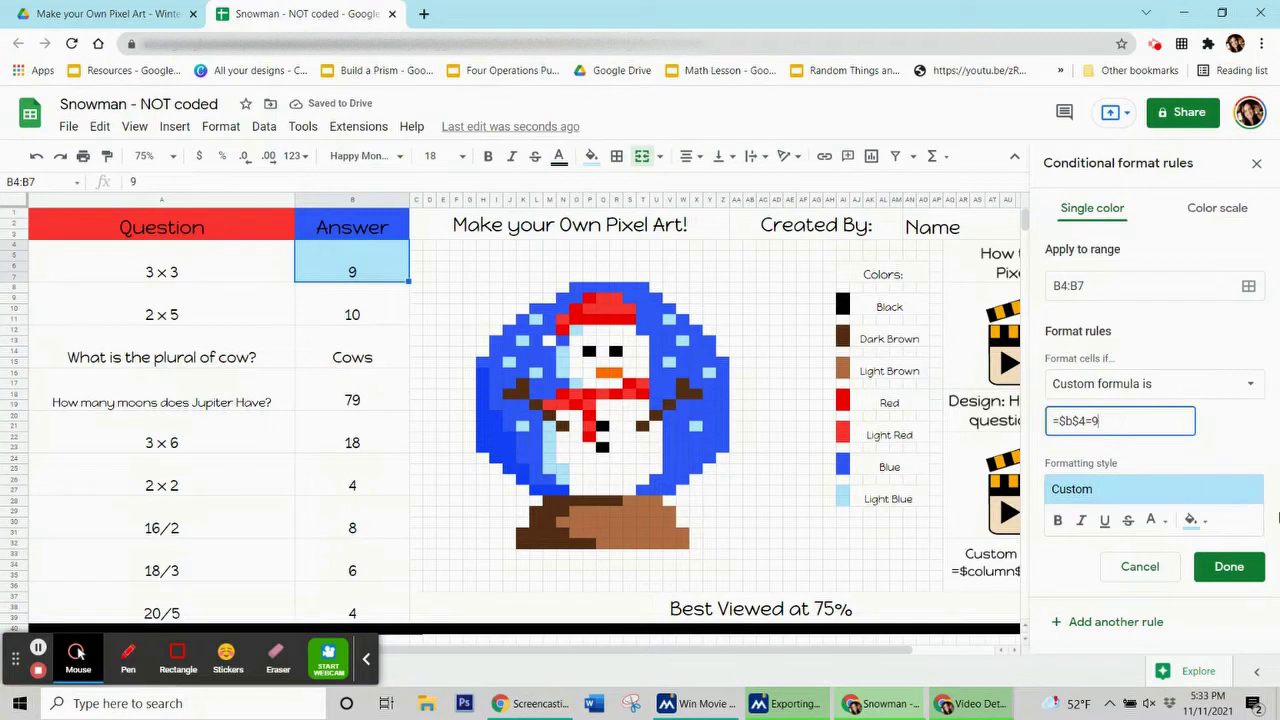
{"action": "left_click", "coordinate": [1232, 567]}
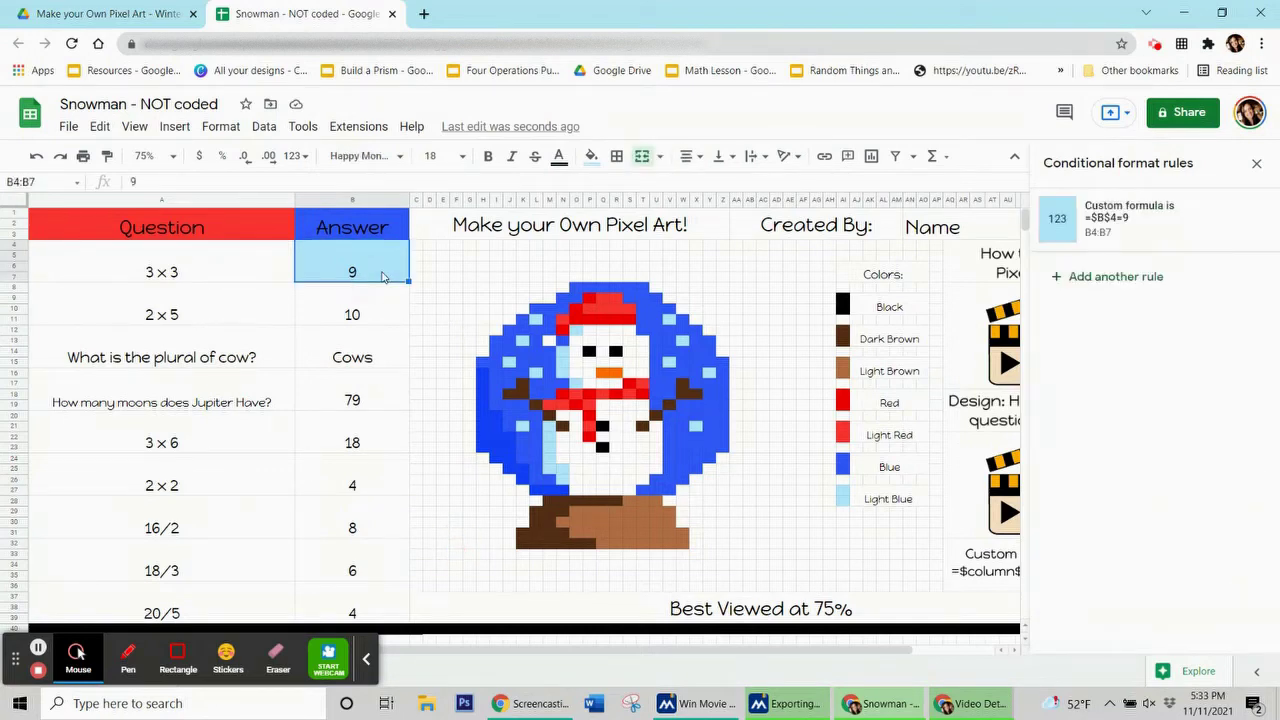
- Test the rule by clearing the 3 x 3 answer and entering 9 again
{"action": "key", "text": "Delete"}
{"action": "left_click", "coordinate": [420, 297]}
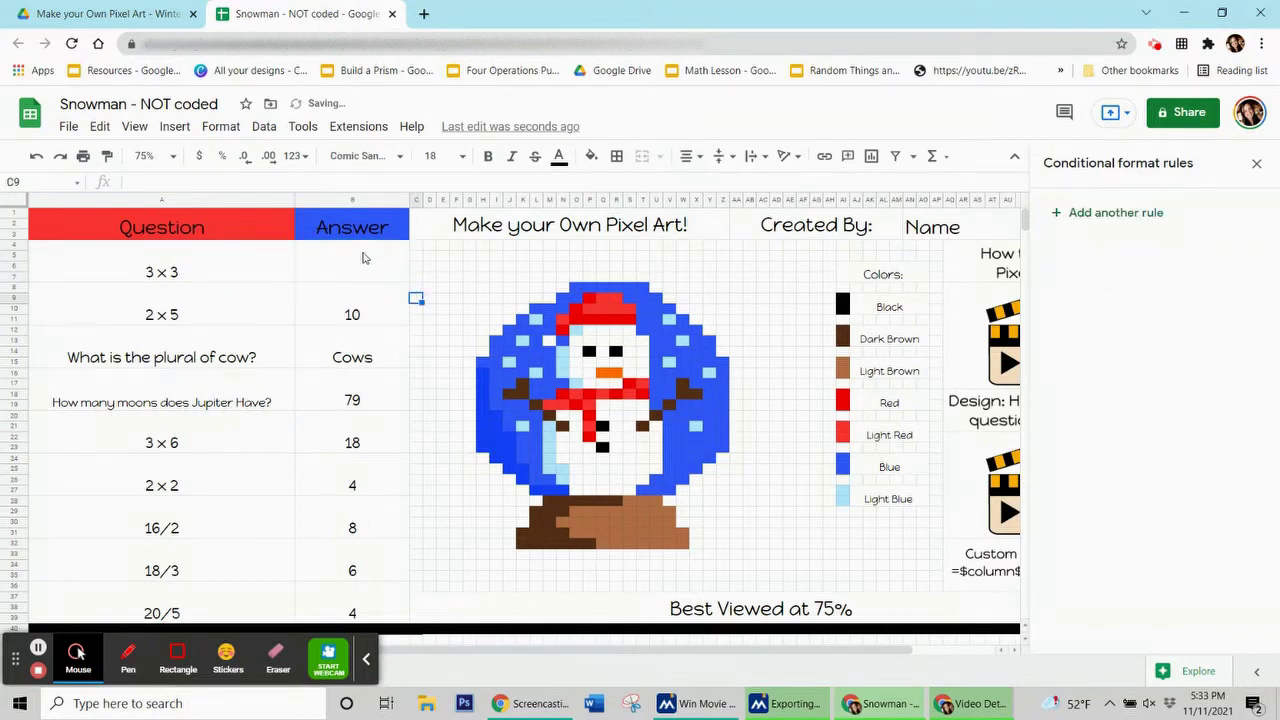
{"action": "left_click", "coordinate": [363, 258]}
{"action": "type", "text": "9"}
{"action": "left_click", "coordinate": [483, 277]}
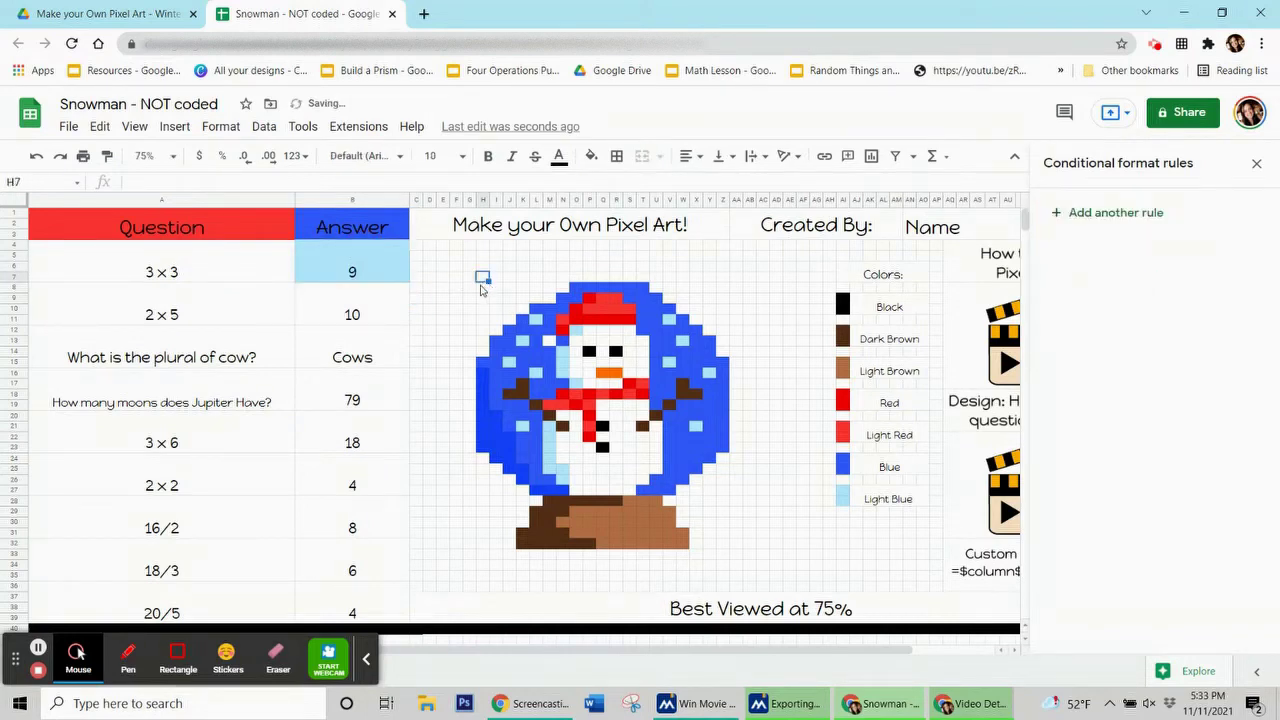
- Compare the conditional formatting rules of the 3 x 3 answer cell and light blue pixel N14, ending on the answer cell
{"action": "left_click", "coordinate": [373, 273]}
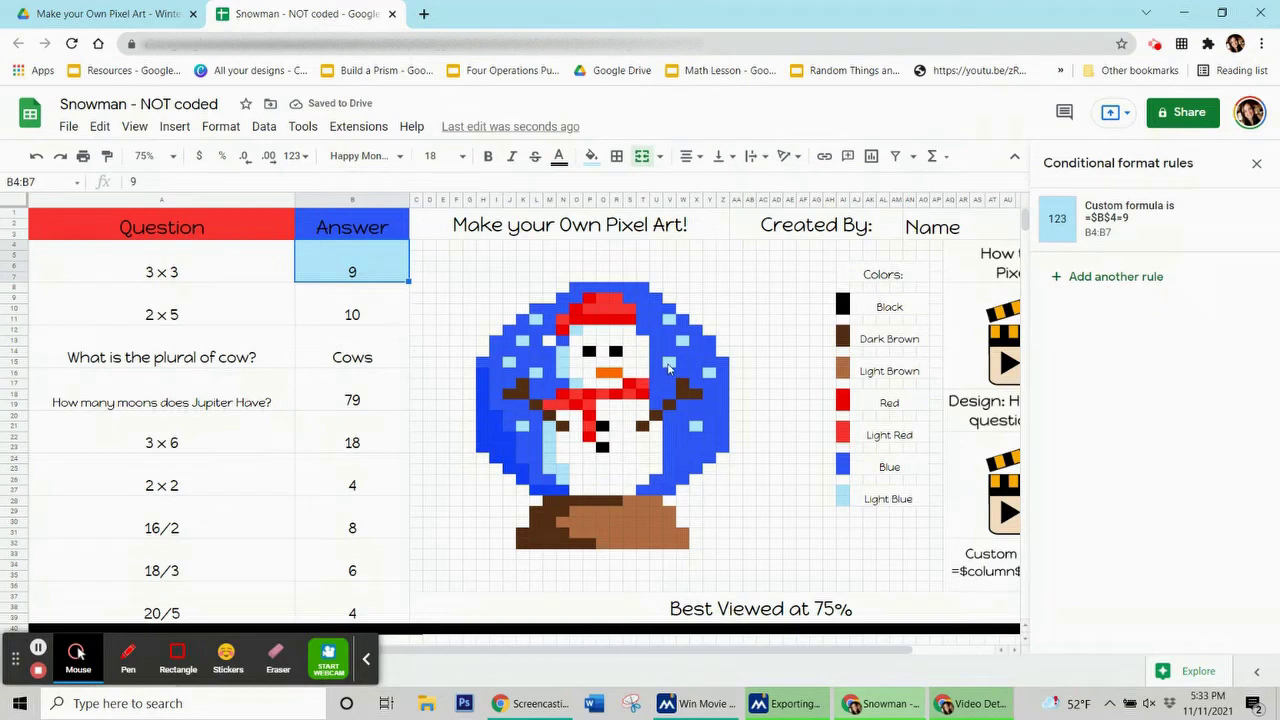
{"action": "left_click", "coordinate": [563, 355]}
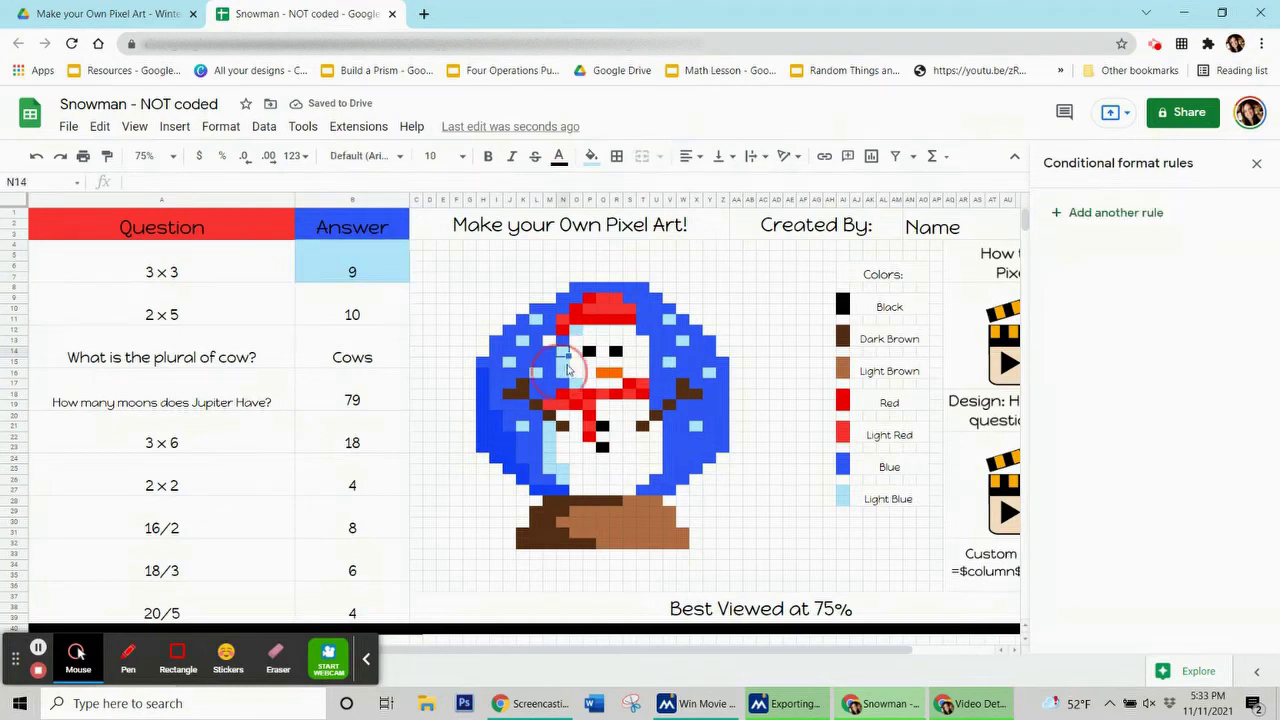
{"action": "left_click", "coordinate": [369, 276]}
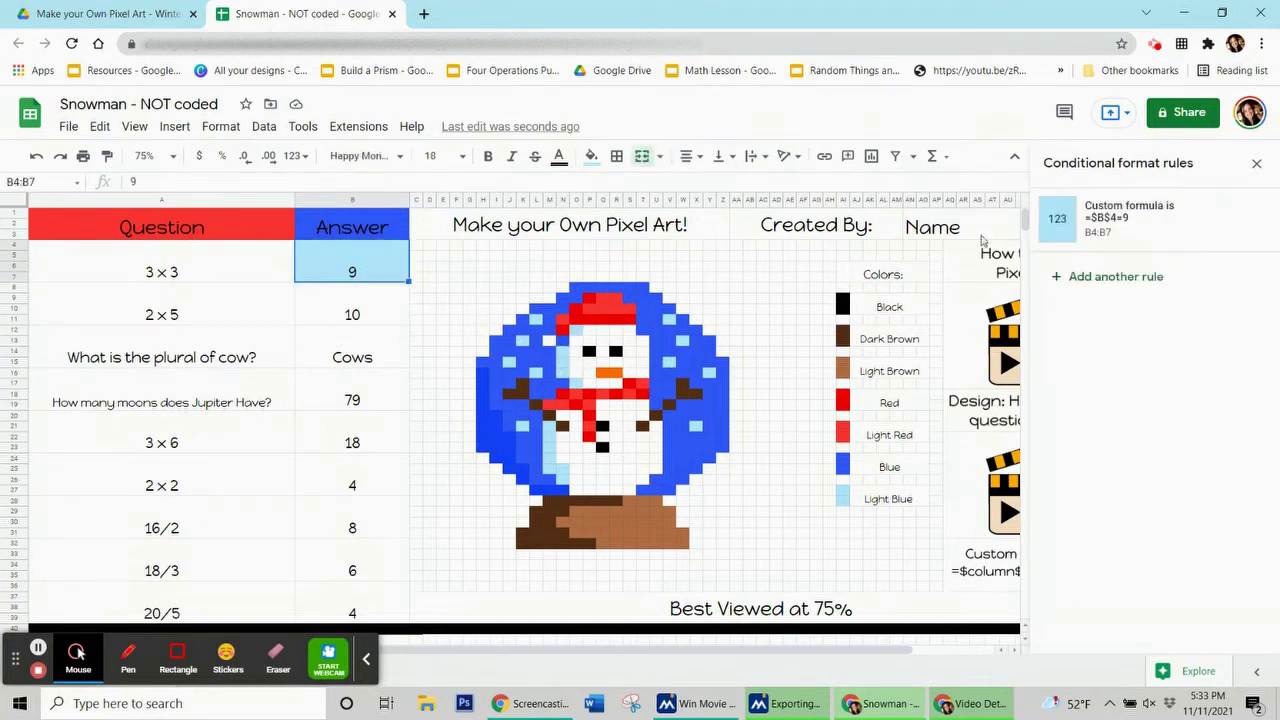
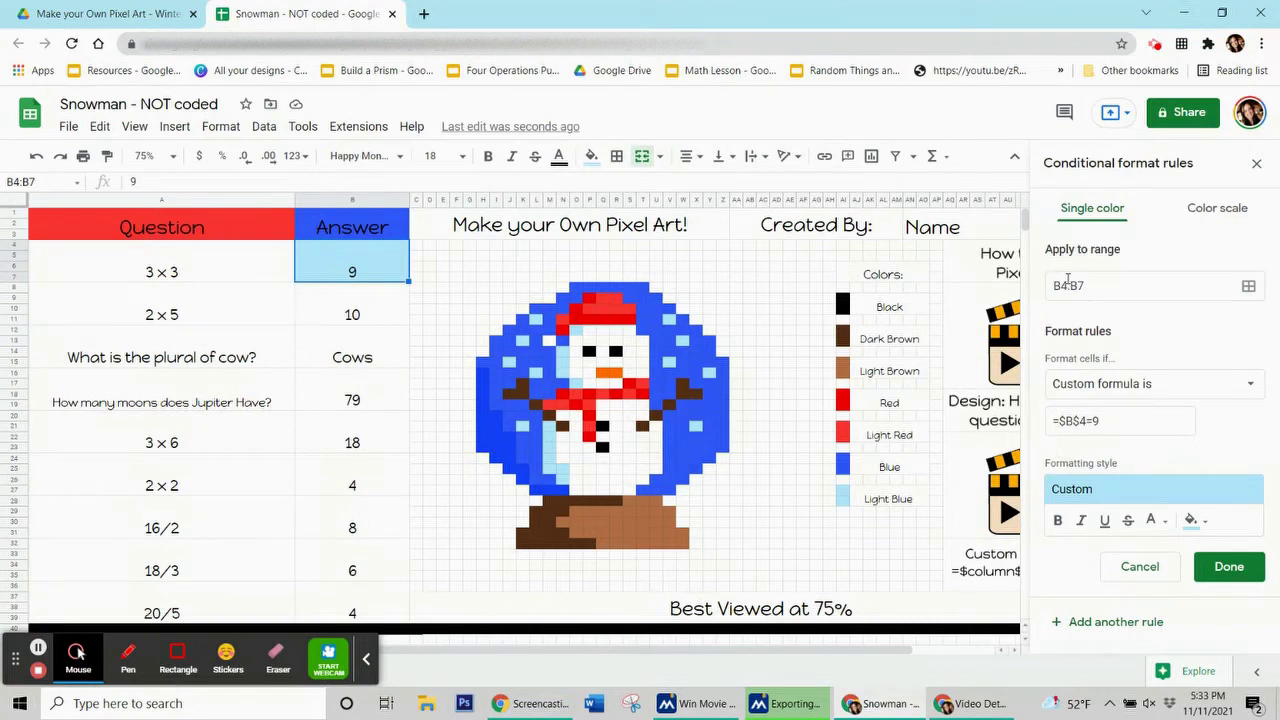
- Extend the =$B$4=9 rule's range with the light blue snow pixels L11, K13, J15, L16 and K21
{"action": "left_click", "coordinate": [1249, 287]}
{"action": "left_click_drag", "start_coordinate": [724, 313], "coordinate": [302, 321]}
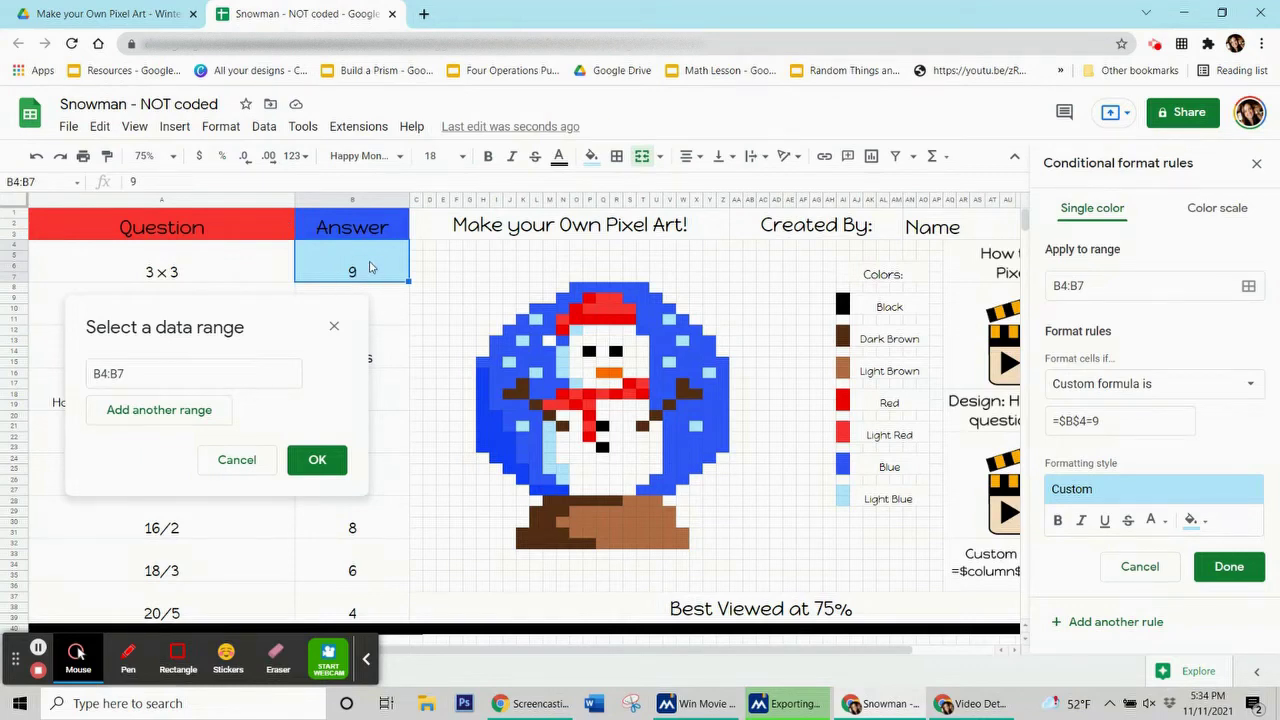
{"action": "left_click", "coordinate": [522, 342], "text": "ctrl"}
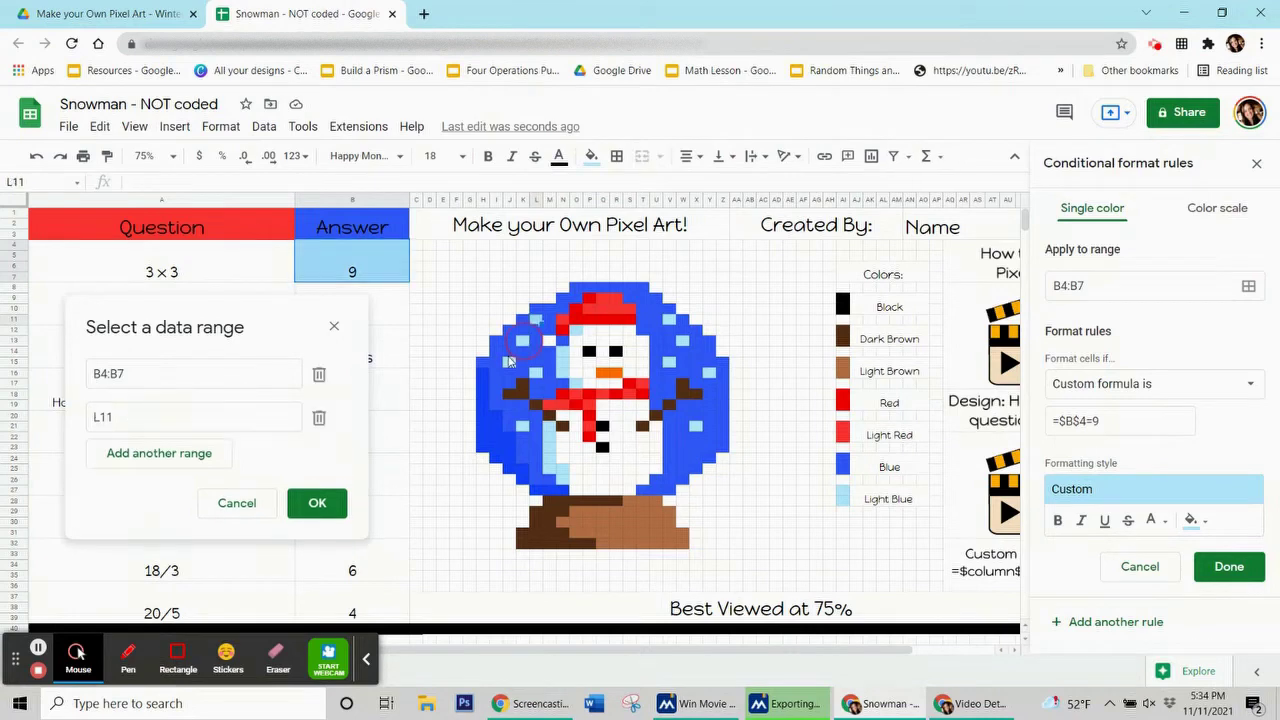
{"action": "left_click", "coordinate": [510, 362], "text": "ctrl"}
{"action": "left_click", "coordinate": [538, 372], "text": "ctrl"}
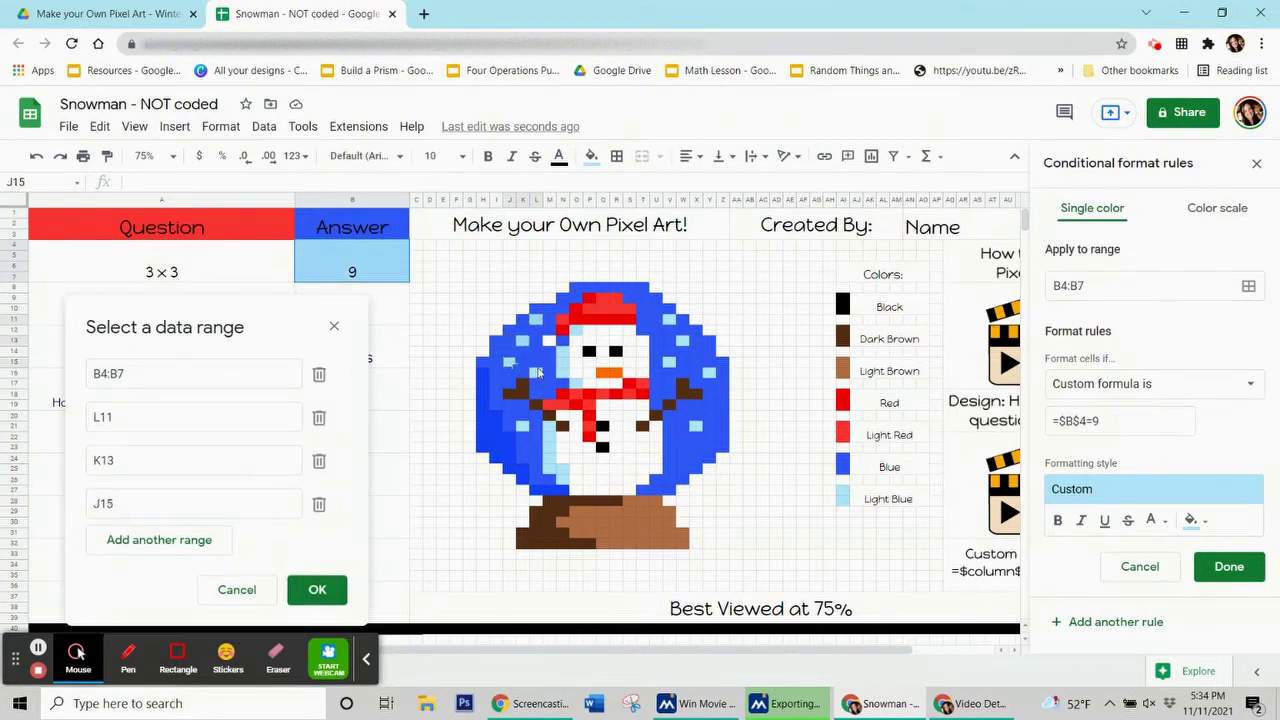
{"action": "left_click", "coordinate": [522, 367], "text": "ctrl"}
{"action": "left_click", "coordinate": [522, 430], "text": "ctrl"}
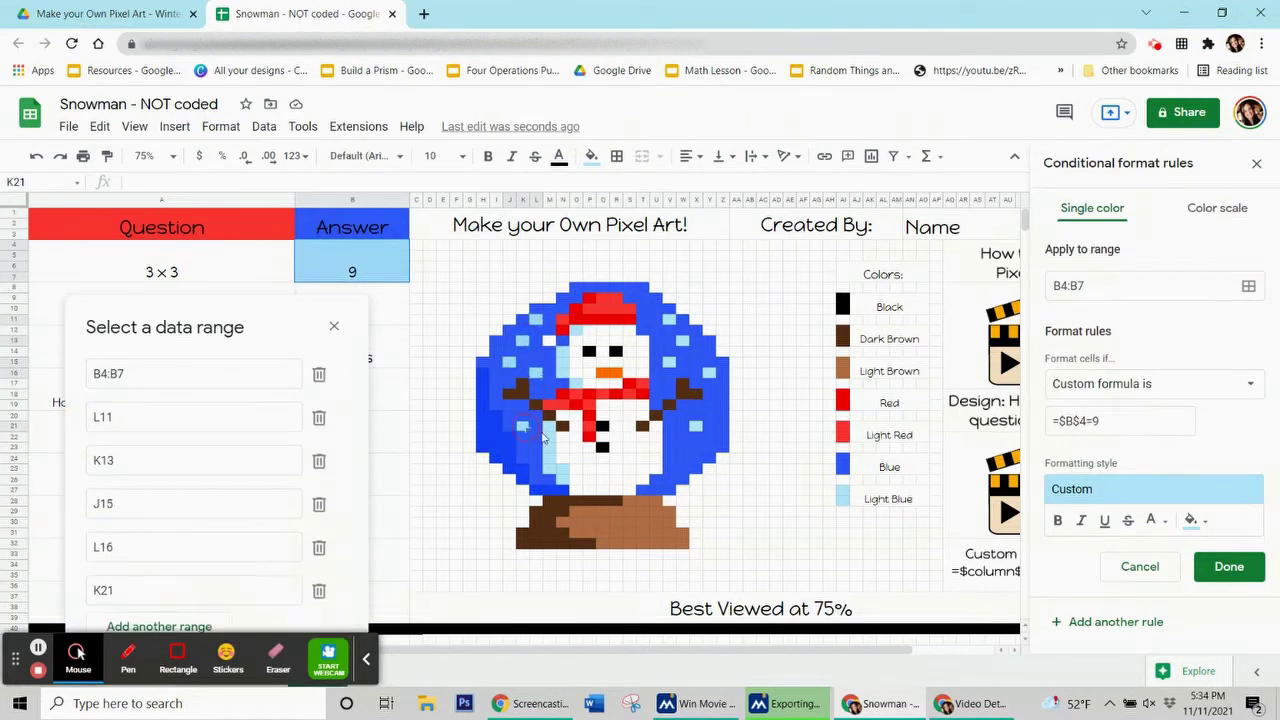
- Add the snowman's light blue shading to the rule's range: N25:N26, M21:M25, O12, N14:N16 and O17
{"action": "left_click", "coordinate": [552, 430], "text": "ctrl"}
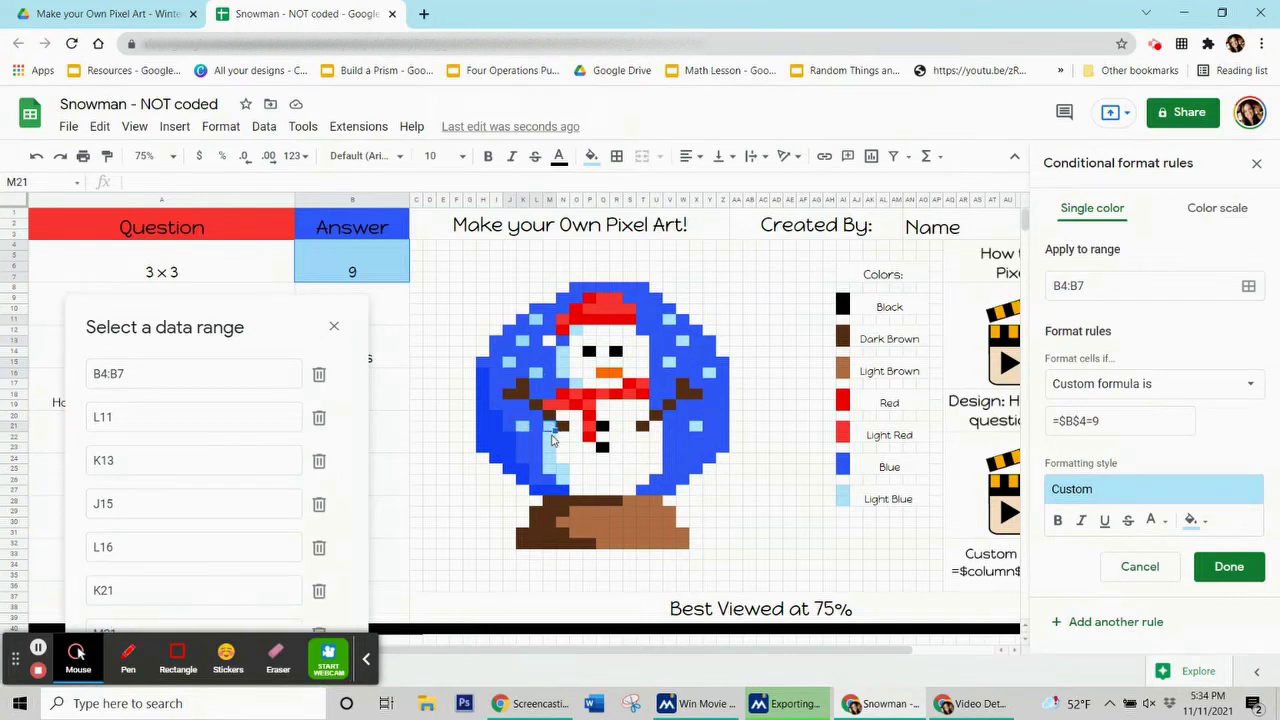
{"action": "mouse_move", "coordinate": [565, 480]}
{"action": "left_mouse_down"}
{"action": "mouse_move", "coordinate": [551, 457]}
{"action": "mouse_move", "coordinate": [556, 478]}
{"action": "left_mouse_up"}
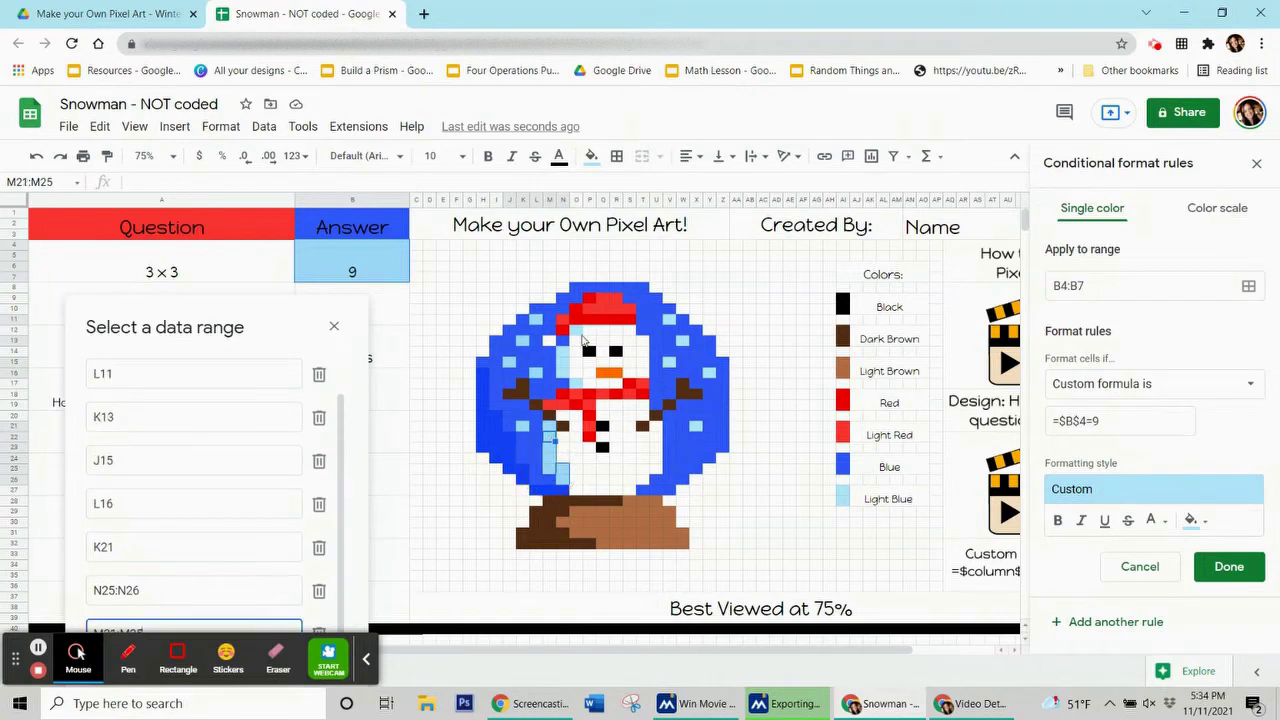
{"action": "left_click", "coordinate": [578, 334], "text": "ctrl"}
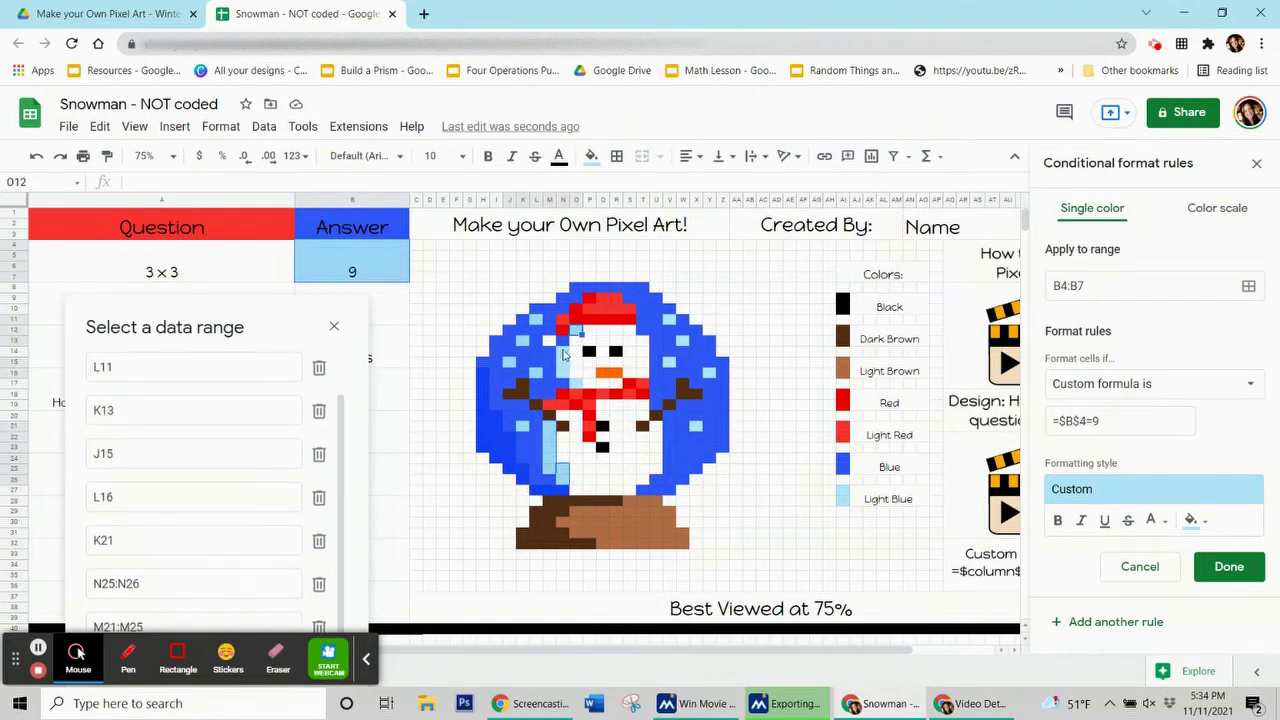
{"action": "left_click", "coordinate": [564, 349], "text": "ctrl"}
{"action": "left_click_drag", "start_coordinate": [577, 385], "coordinate": [566, 376]}
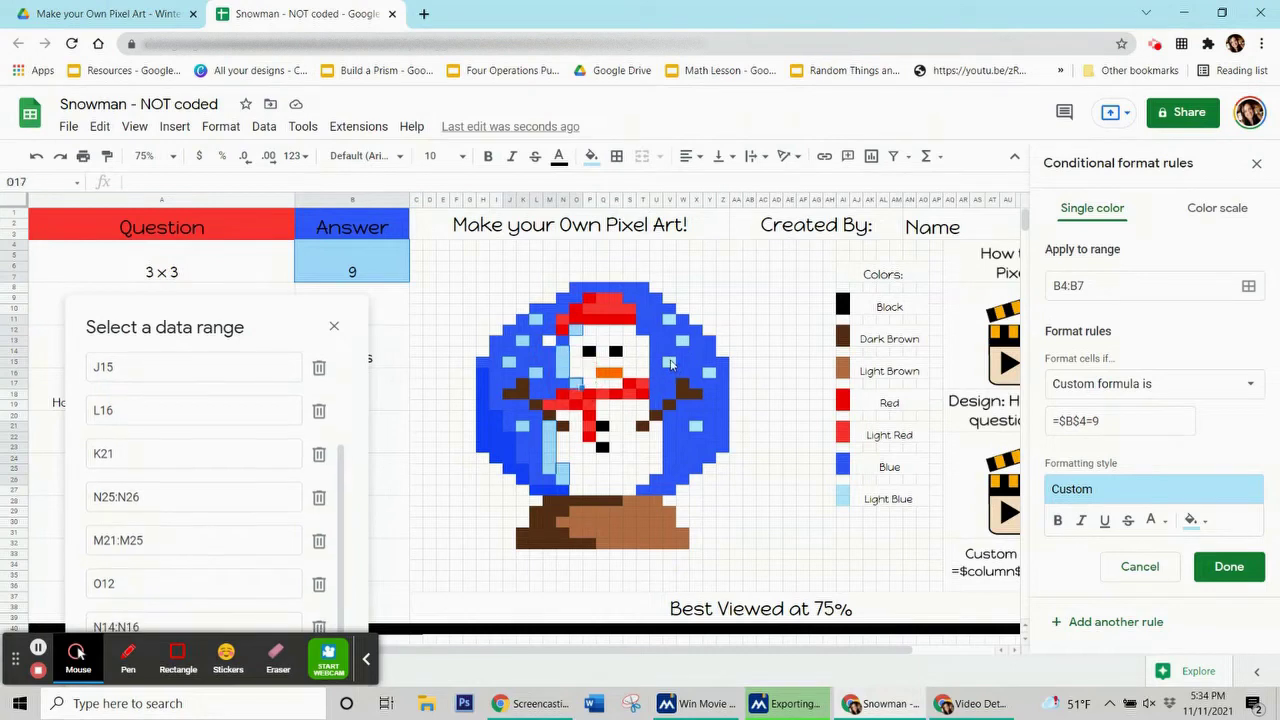
- Add snow pixels V15, Y16, X21, W13 and V11 to the range, then confirm the range and save the rule
{"action": "left_click", "coordinate": [670, 364], "text": "ctrl"}
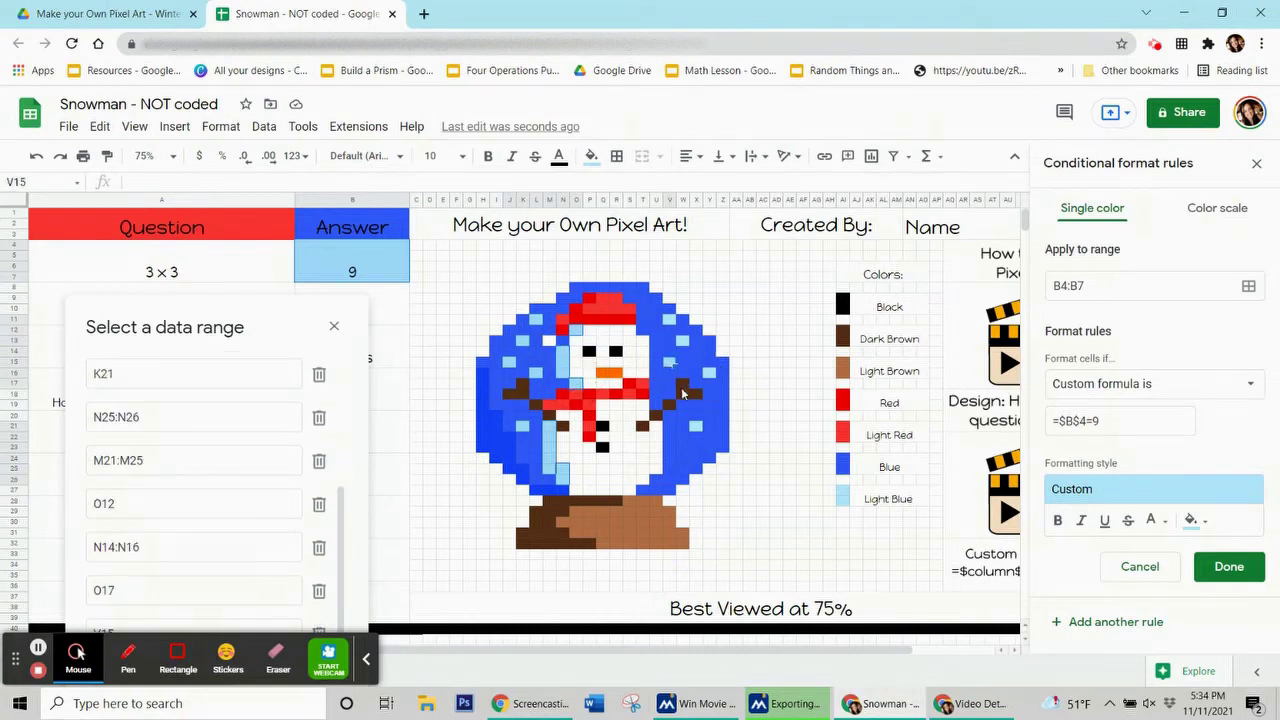
{"action": "left_click", "coordinate": [685, 390], "text": "ctrl"}
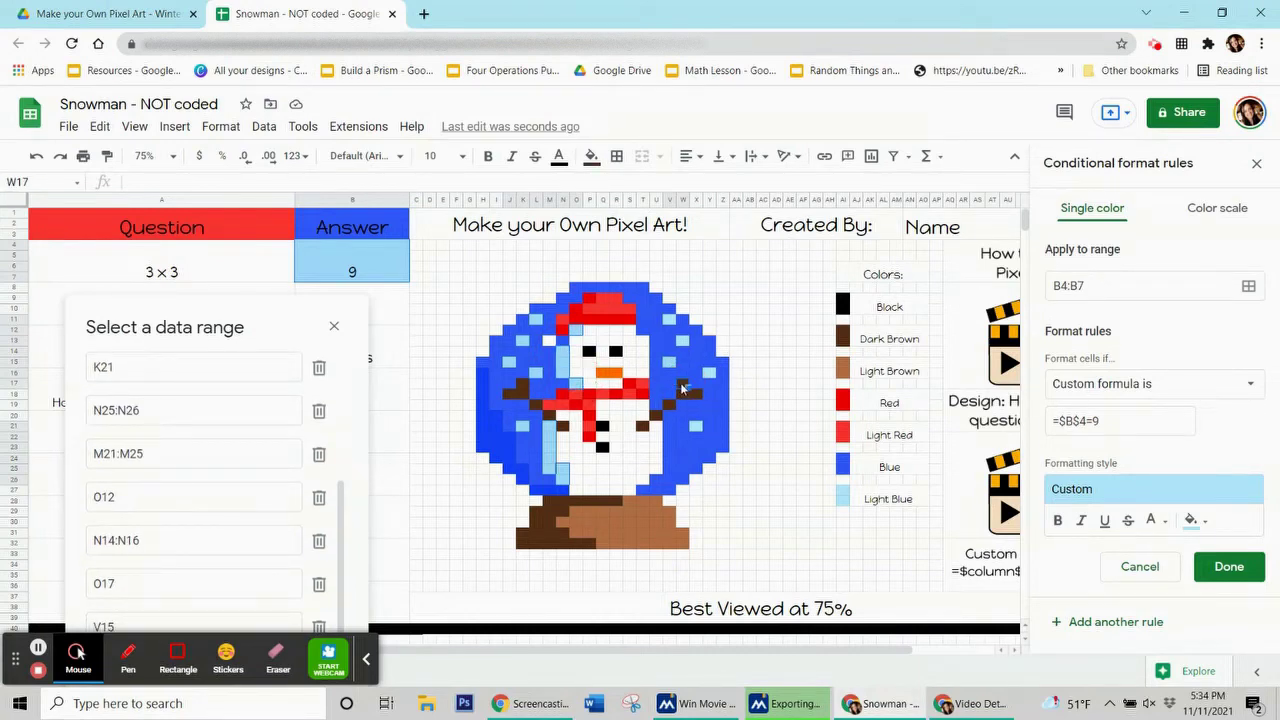
{"action": "left_click", "coordinate": [711, 378], "text": "ctrl"}
{"action": "left_click", "coordinate": [698, 427], "text": "ctrl"}
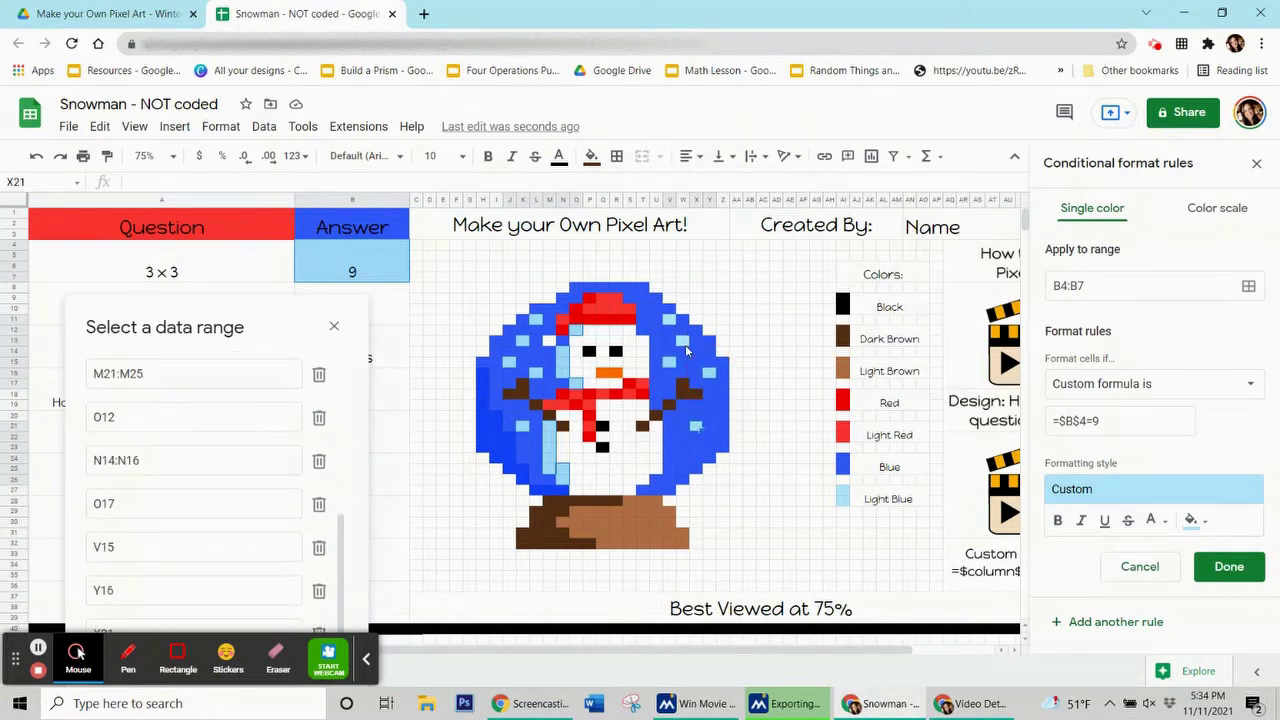
{"action": "left_click", "coordinate": [685, 344], "text": "ctrl"}
{"action": "left_click", "coordinate": [671, 318], "text": "ctrl"}
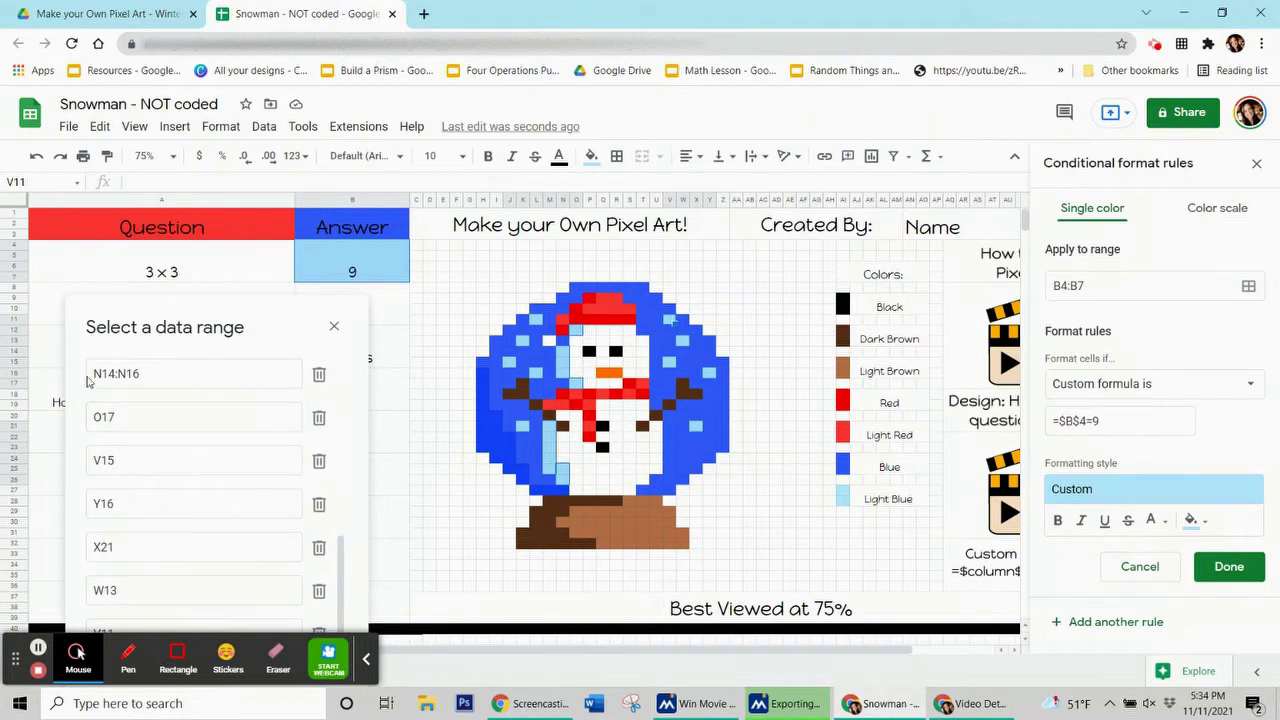
{"action": "left_click_drag", "start_coordinate": [208, 329], "coordinate": [182, 116]}
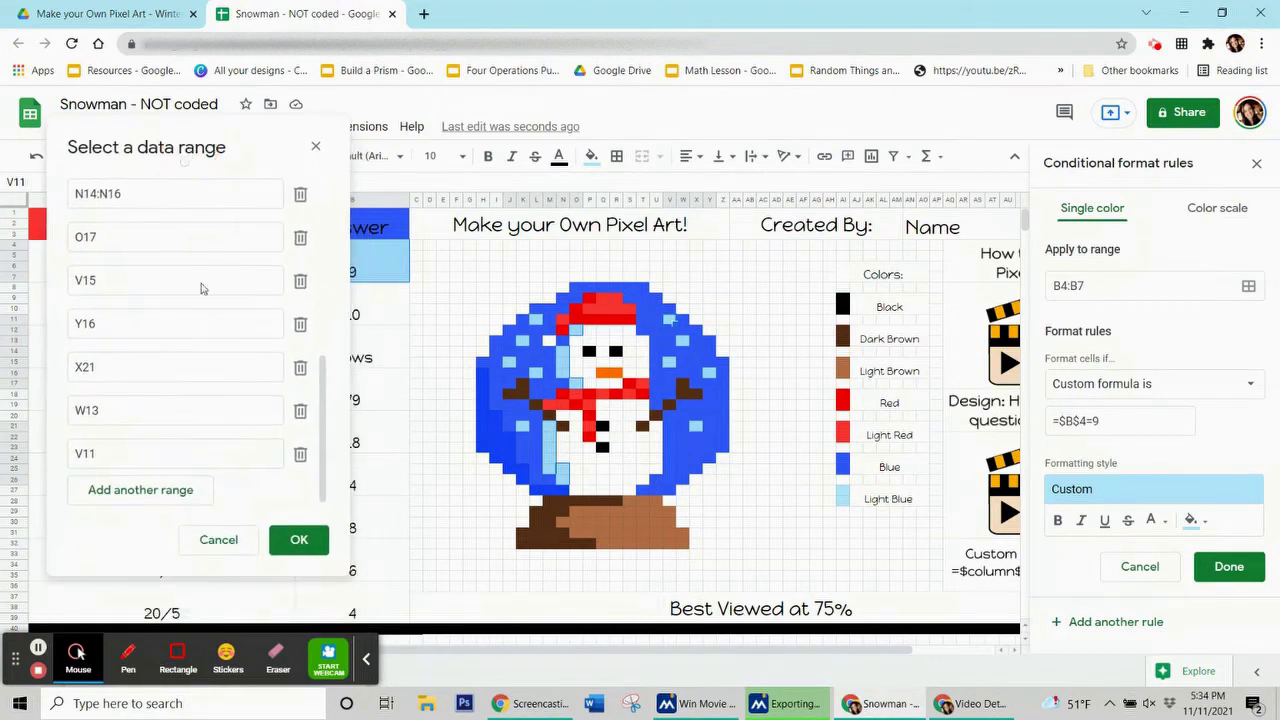
{"action": "left_click", "coordinate": [294, 545]}
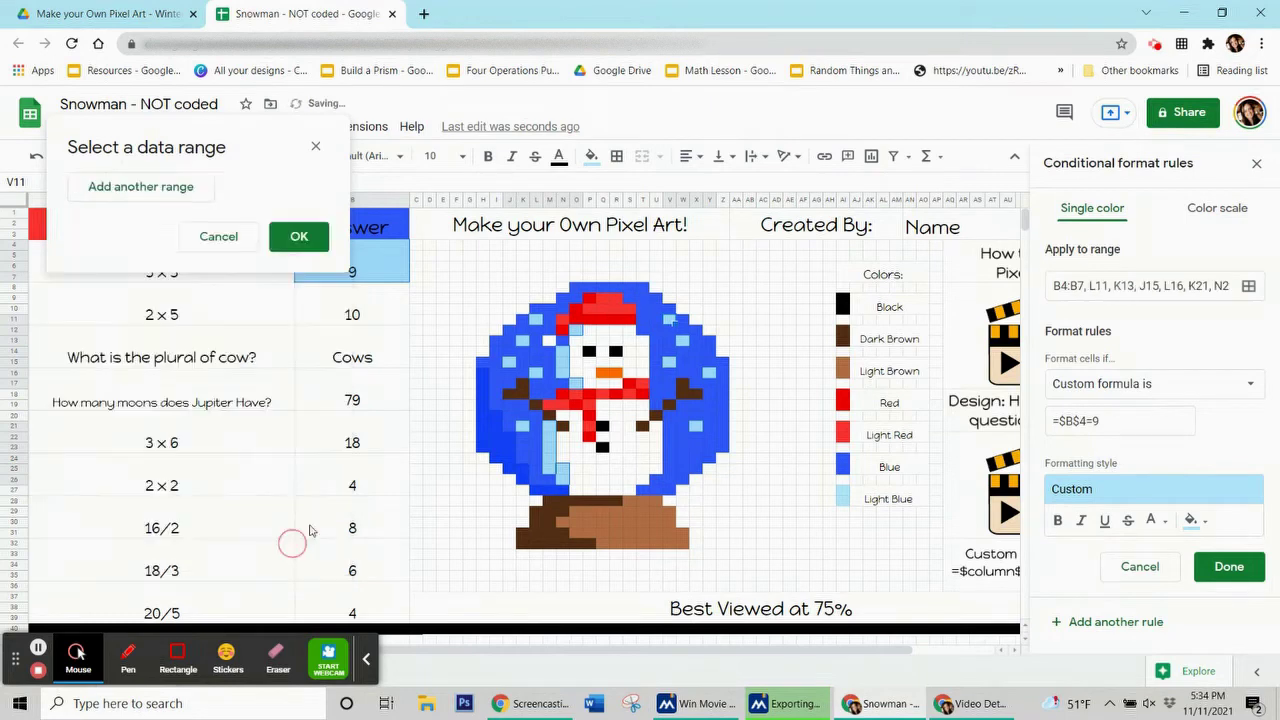
{"action": "left_click", "coordinate": [1218, 570]}
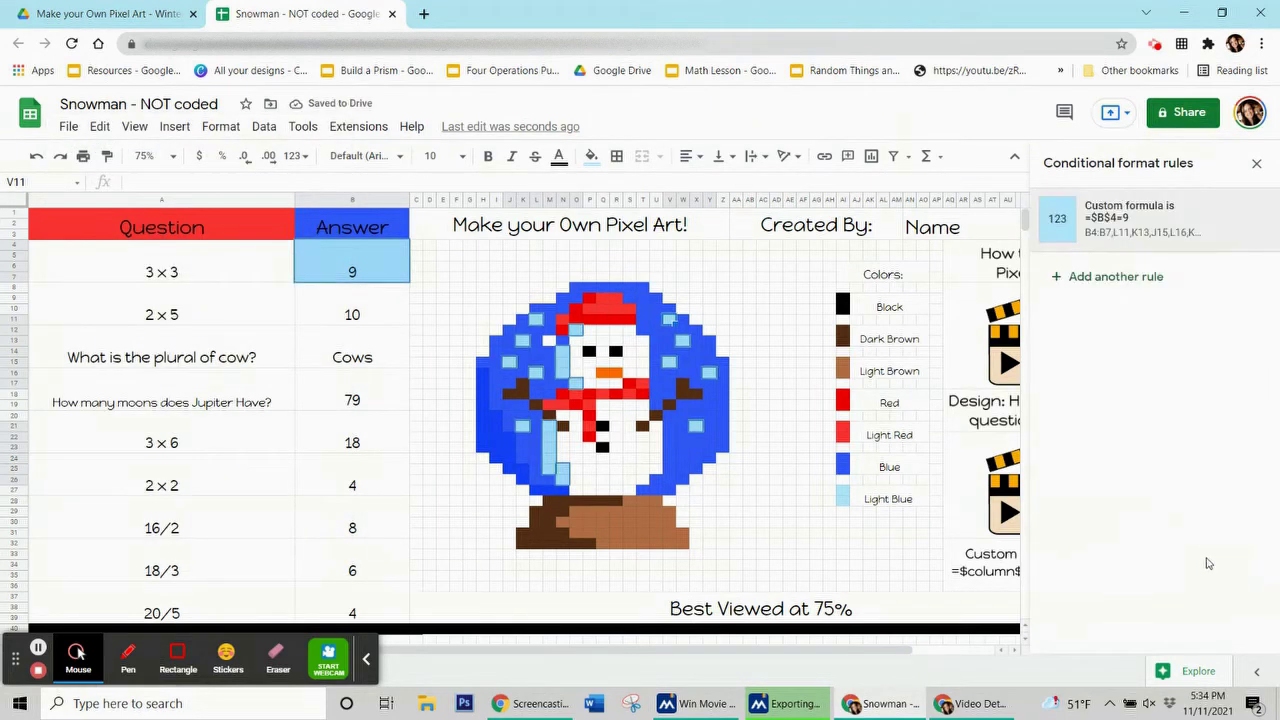
- Reset the regular fill color of the selected light blue cells
{"action": "left_click", "coordinate": [590, 158]}
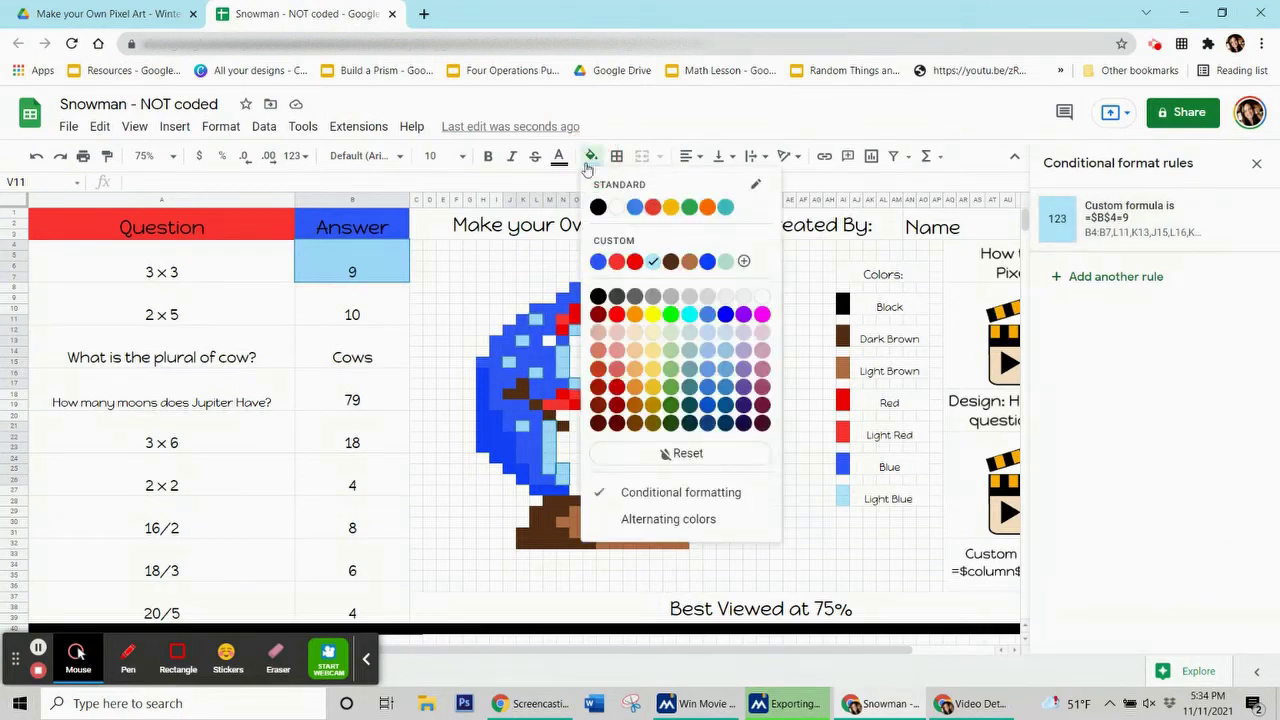
{"action": "left_click", "coordinate": [657, 458]}
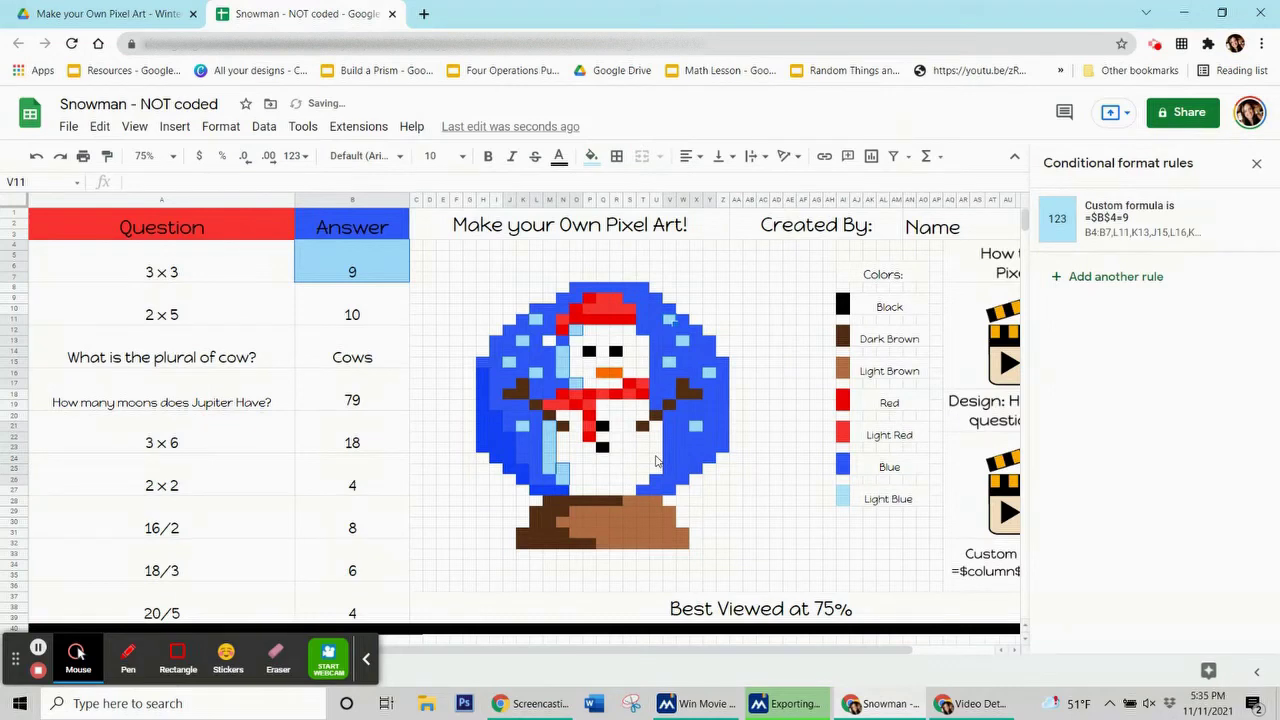
- Test the light blue rule by clearing the answer to 3 × 3 and entering 9 again
{"action": "left_click", "coordinate": [803, 396]}
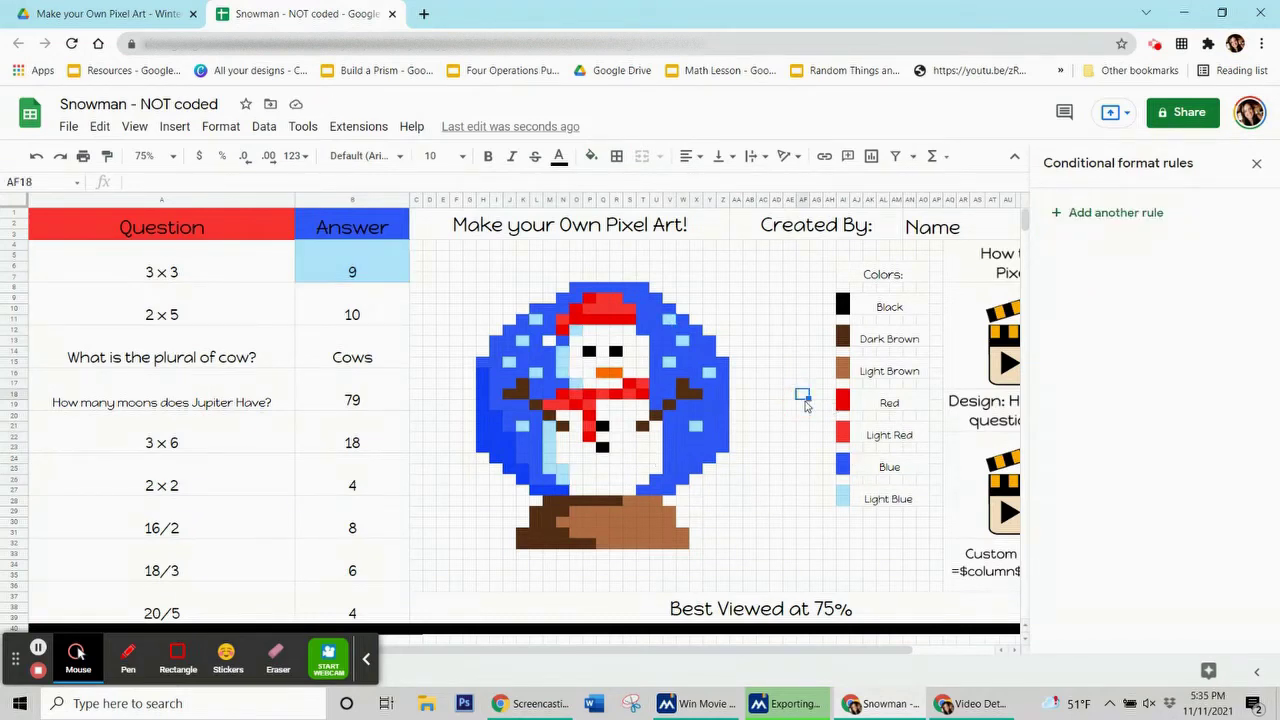
{"action": "left_click", "coordinate": [405, 272]}
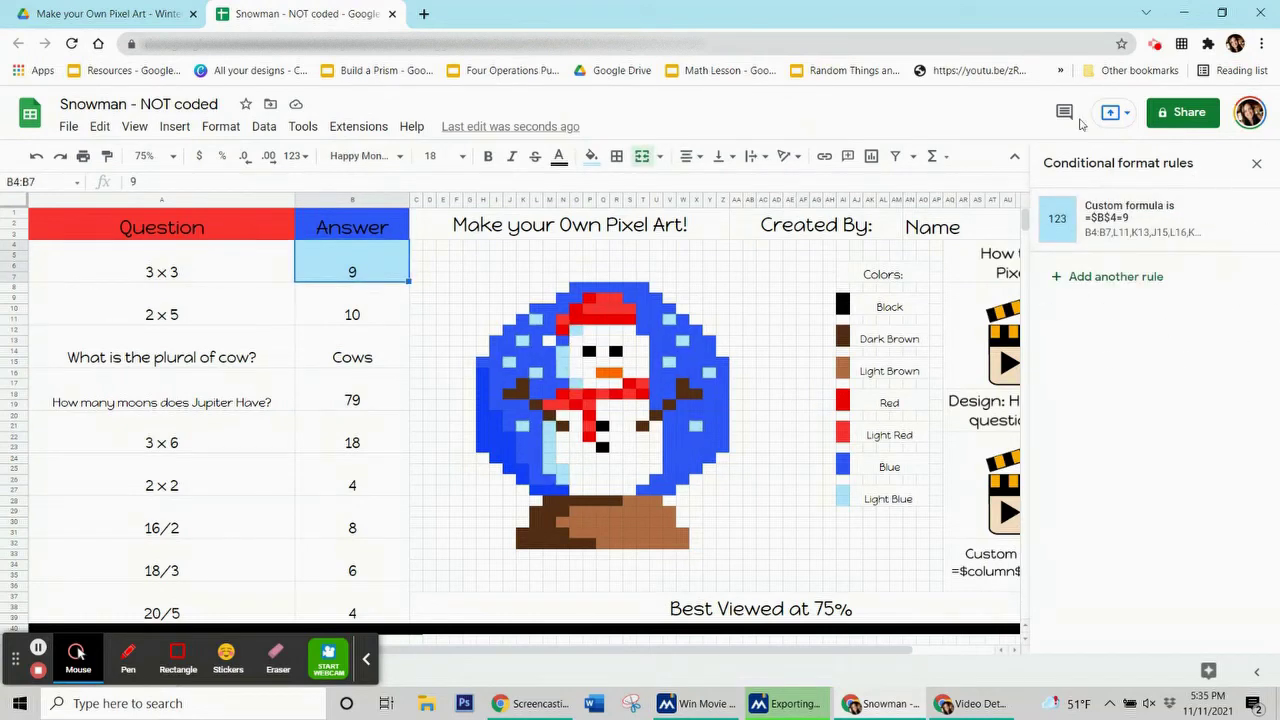
{"action": "left_click", "coordinate": [334, 277]}
{"action": "key", "text": "Delete"}
{"action": "left_click", "coordinate": [430, 396]}
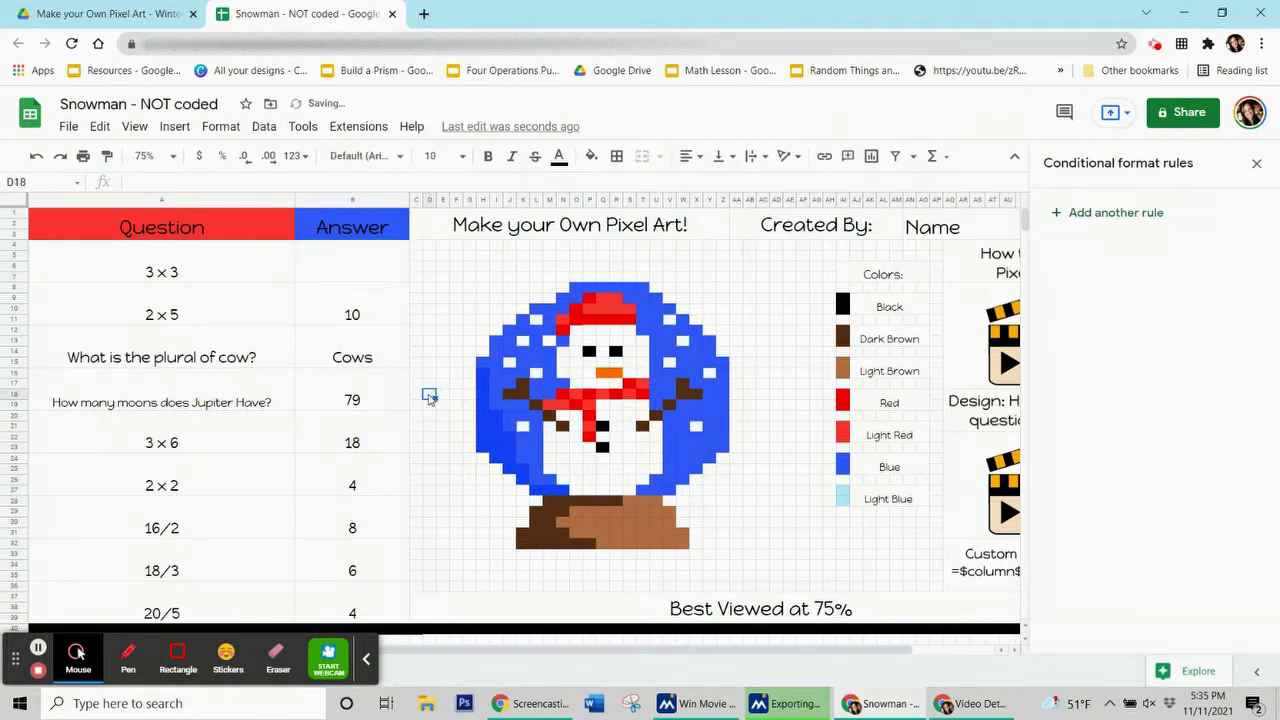
{"action": "left_click", "coordinate": [345, 276]}
{"action": "type", "text": "9"}
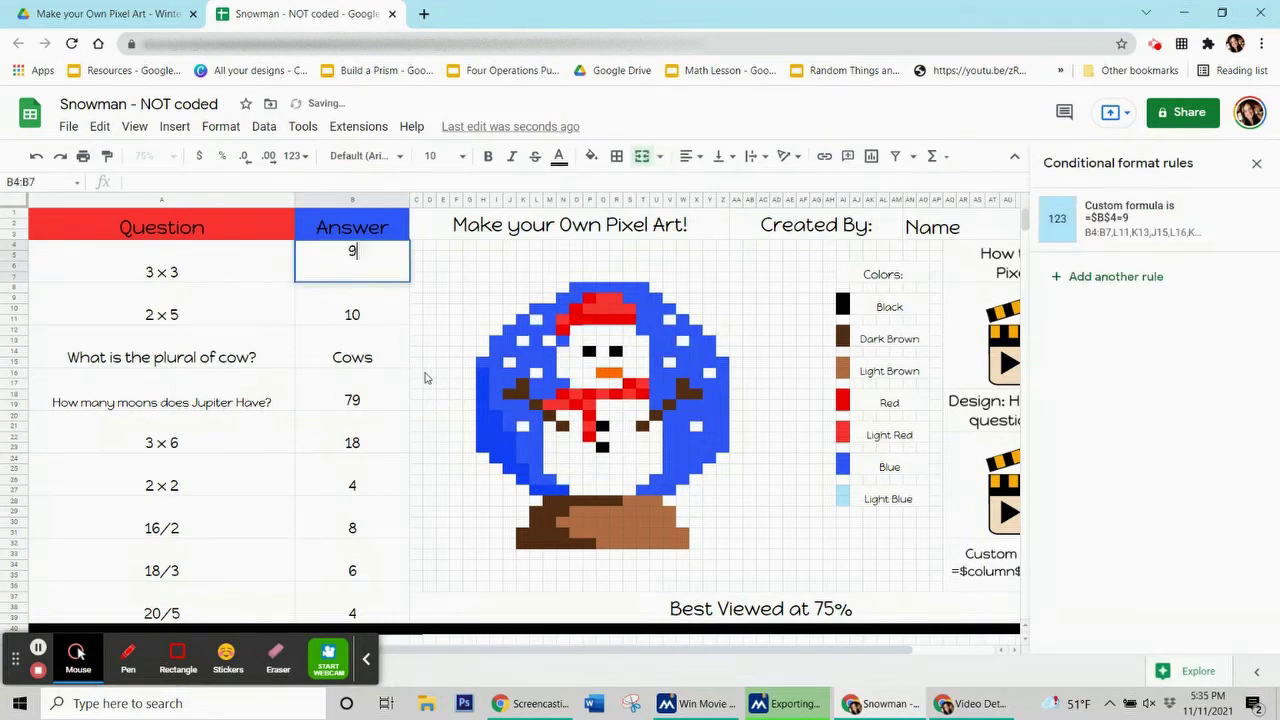
{"action": "left_click", "coordinate": [425, 378]}
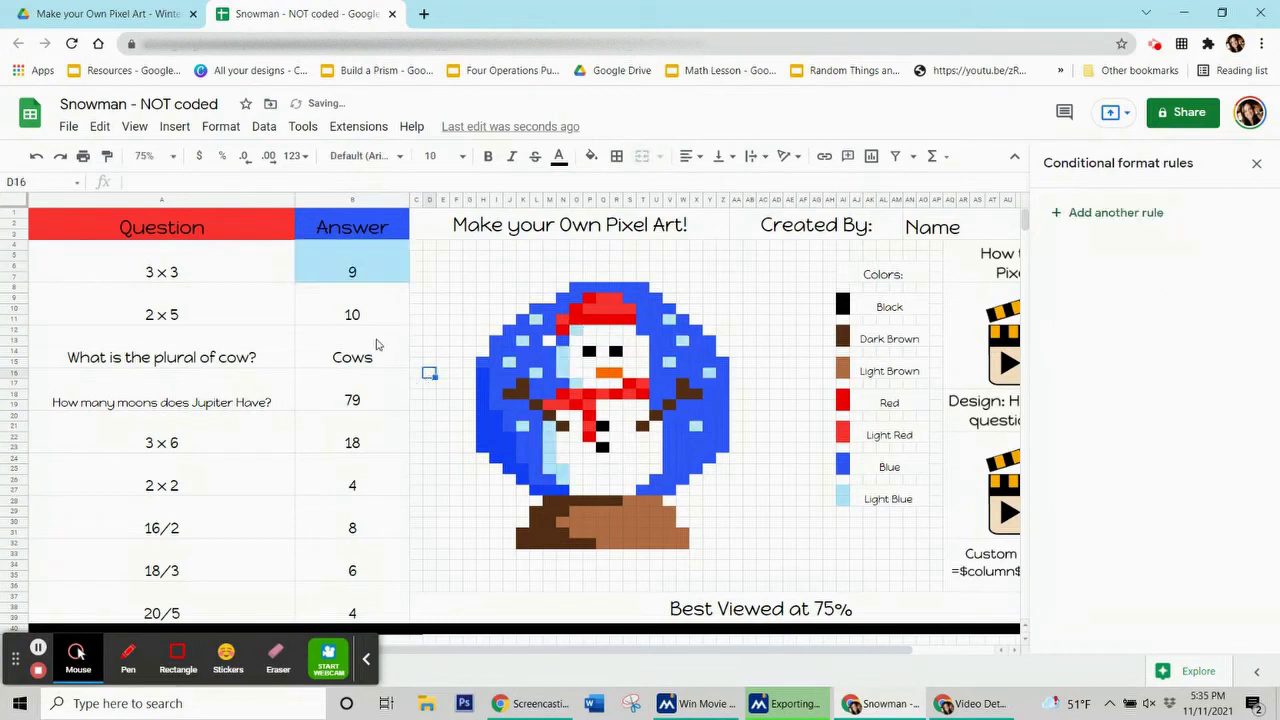
- Clear the answer to 3 × 3 and check which custom fill color the red hat pixel P9 uses
{"action": "left_click", "coordinate": [352, 263]}
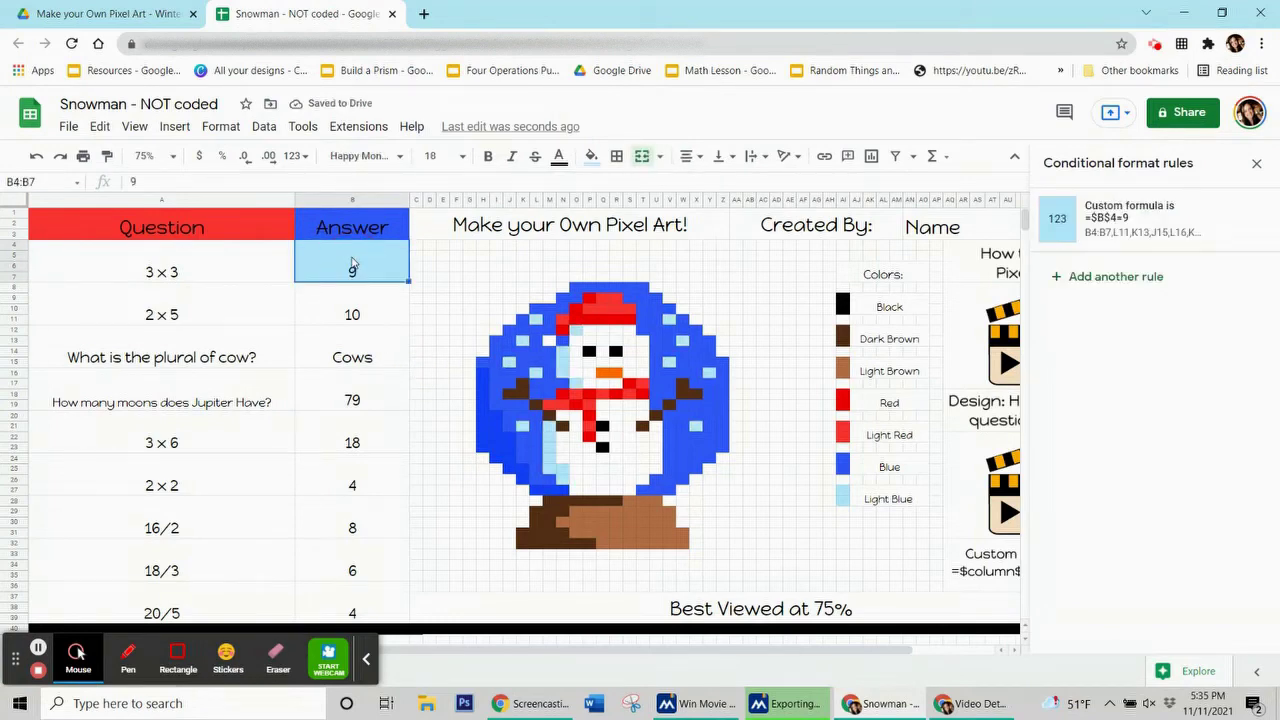
{"action": "key", "text": "Delete"}
{"action": "left_click", "coordinate": [345, 315]}
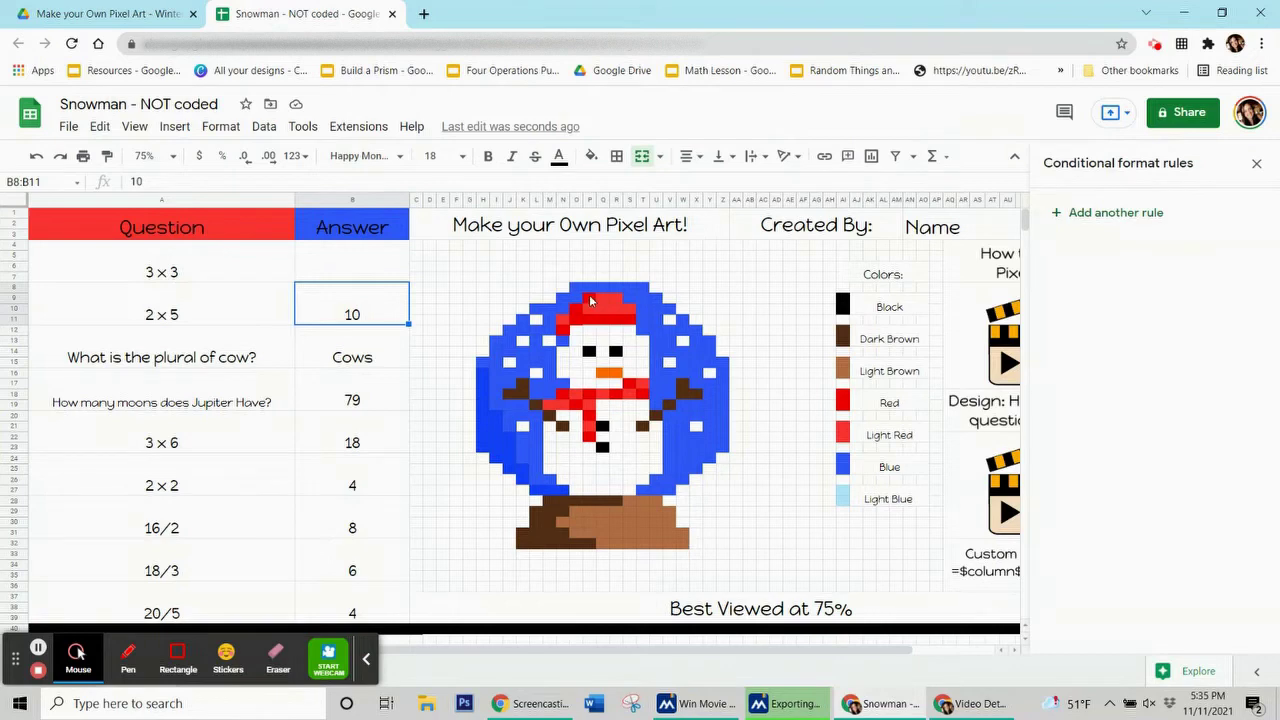
{"action": "left_click", "coordinate": [592, 299]}
{"action": "left_click", "coordinate": [591, 157]}
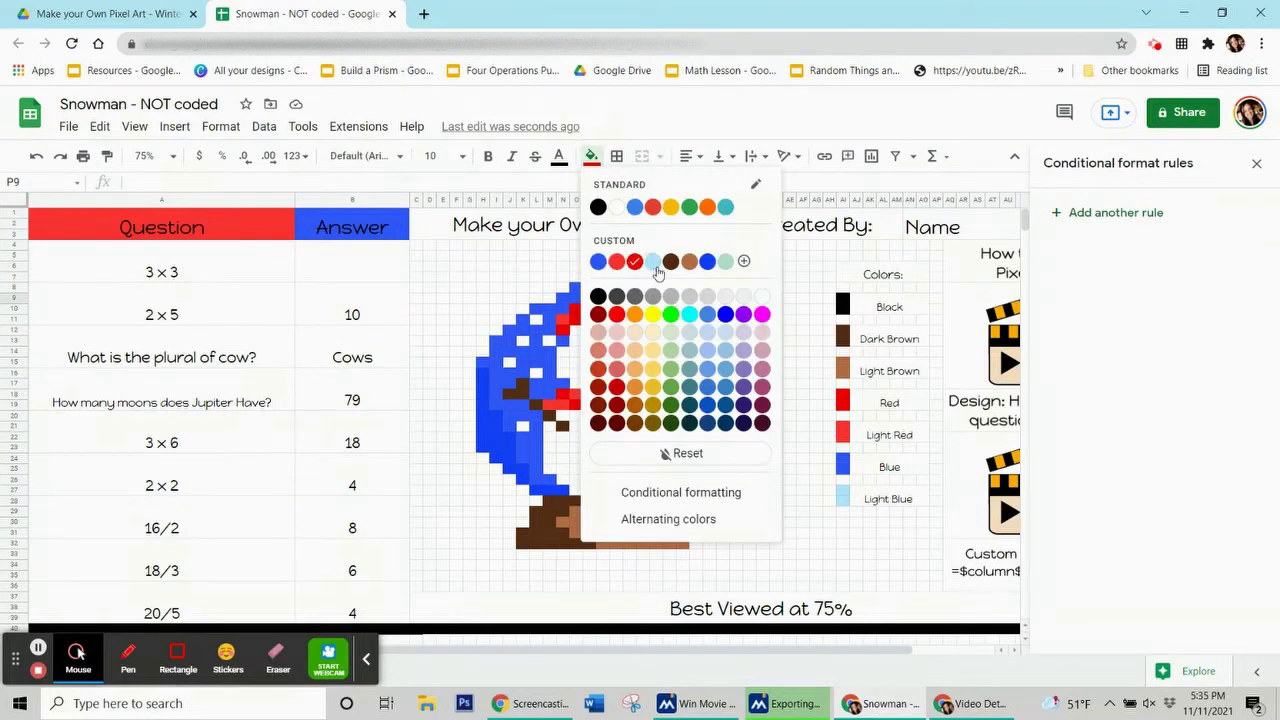
{"action": "left_click", "coordinate": [392, 308]}
- Add a conditional formatting rule for the 2 × 5 answer cell B8:B11 with the custom red fill
{"action": "left_click", "coordinate": [321, 307]}
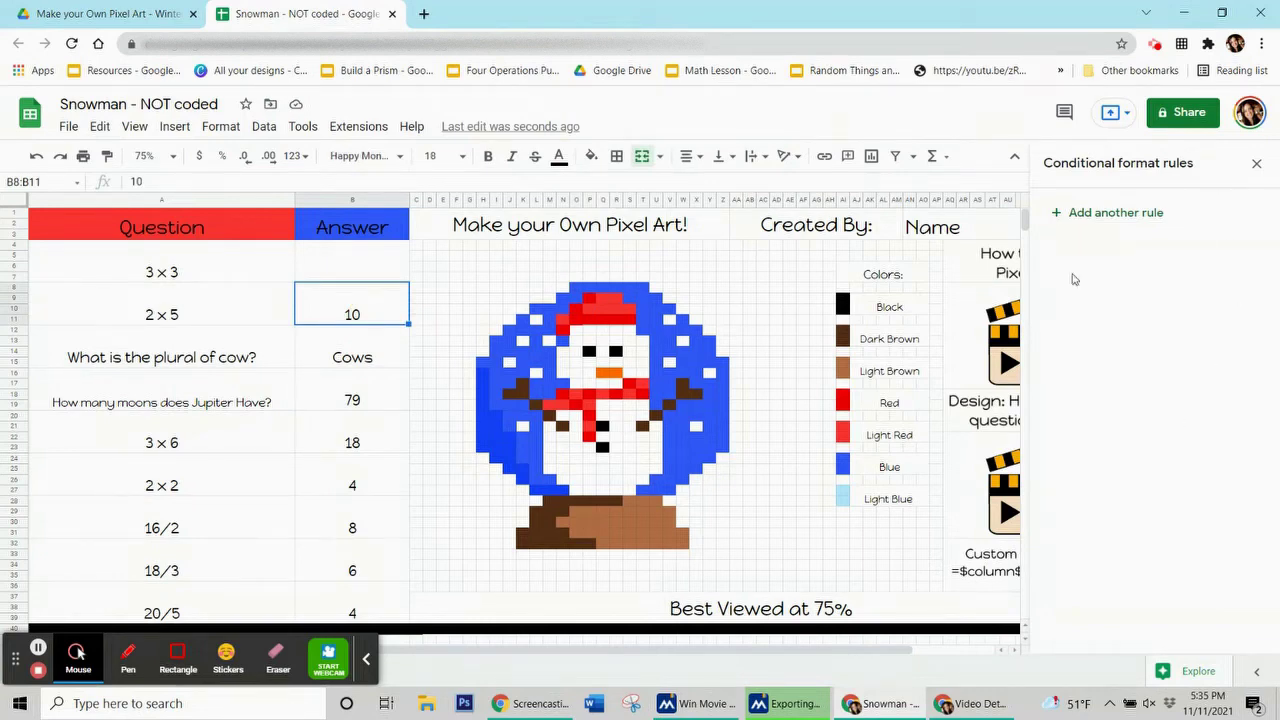
{"action": "left_click", "coordinate": [340, 275]}
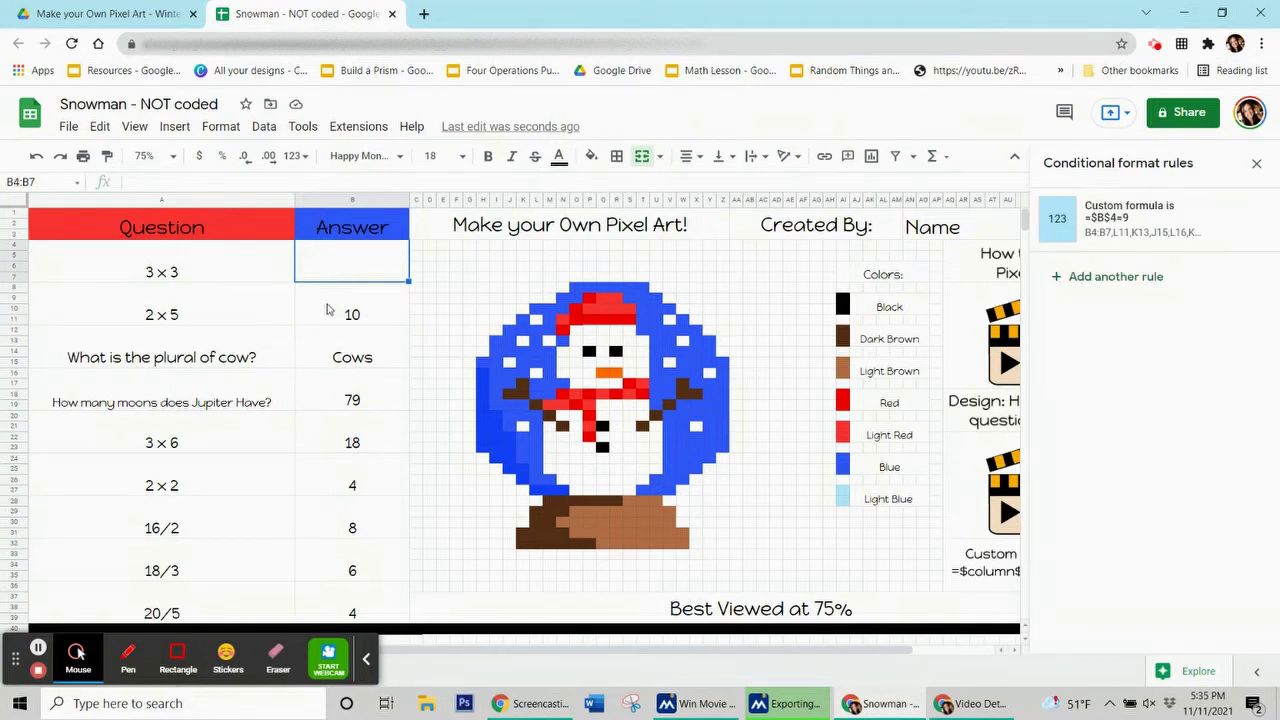
{"action": "left_click", "coordinate": [328, 310]}
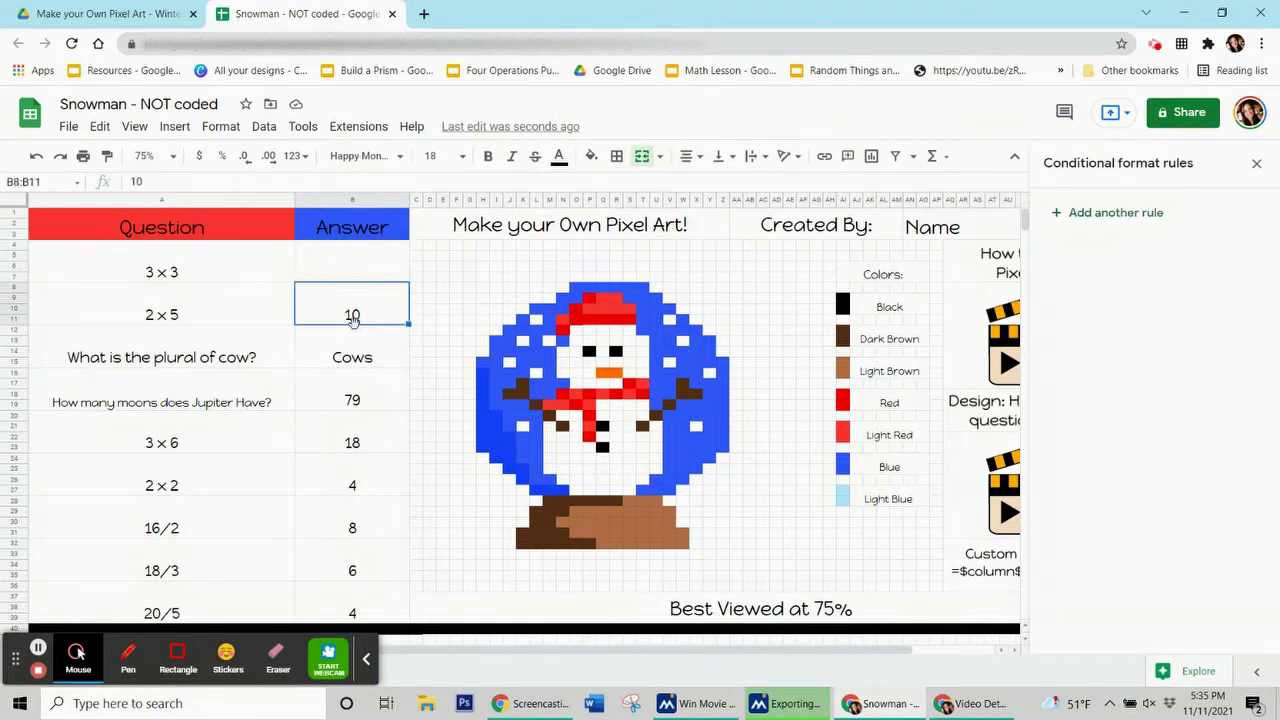
{"action": "left_click", "coordinate": [1094, 218]}
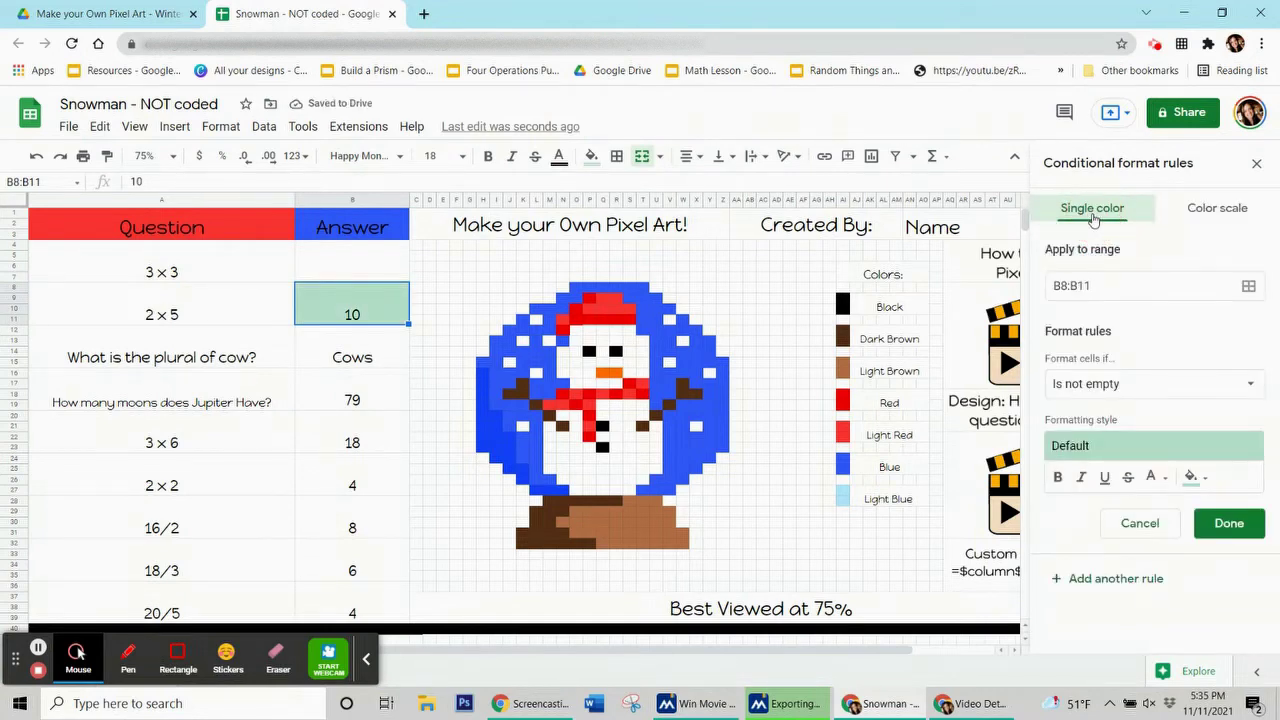
{"action": "left_click", "coordinate": [1195, 477]}
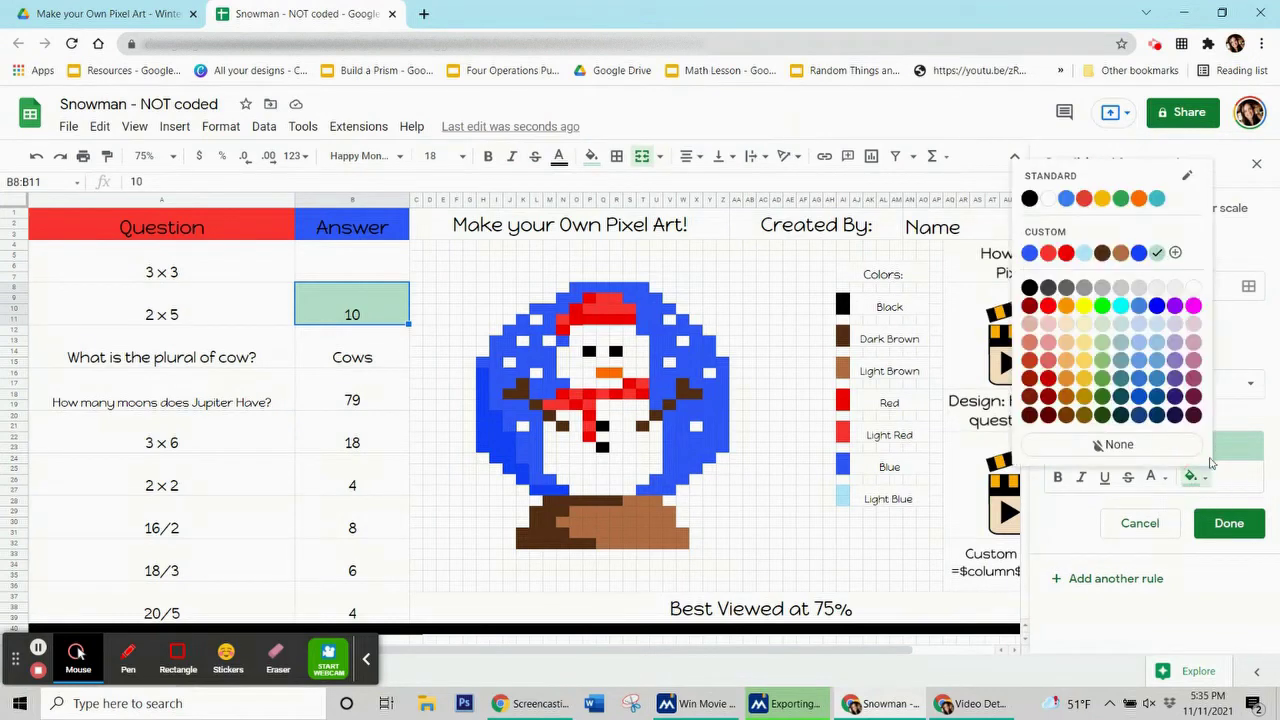
{"action": "left_click", "coordinate": [1068, 254]}
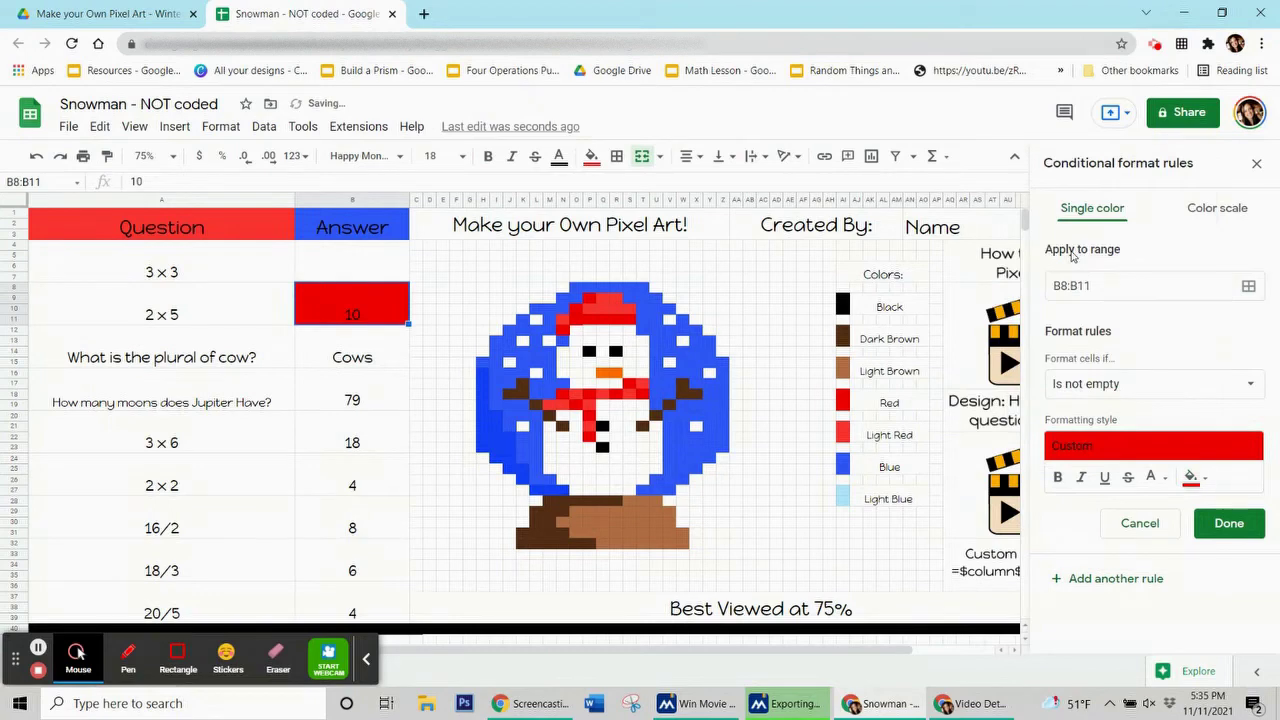
- Set the rule's condition to the custom formula =$B$8=10
{"action": "left_click", "coordinate": [1148, 386]}
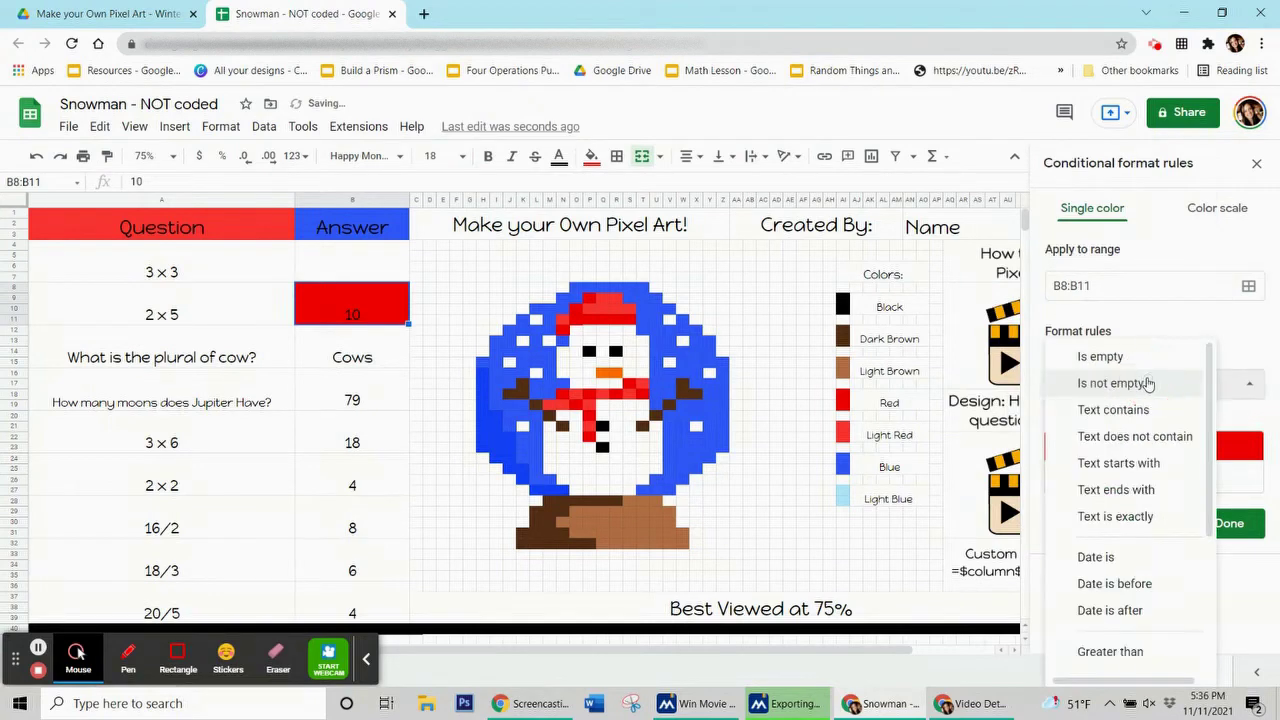
{"action": "scroll", "coordinate": [1115, 420], "scroll_direction": "down", "scroll_amount": 3}
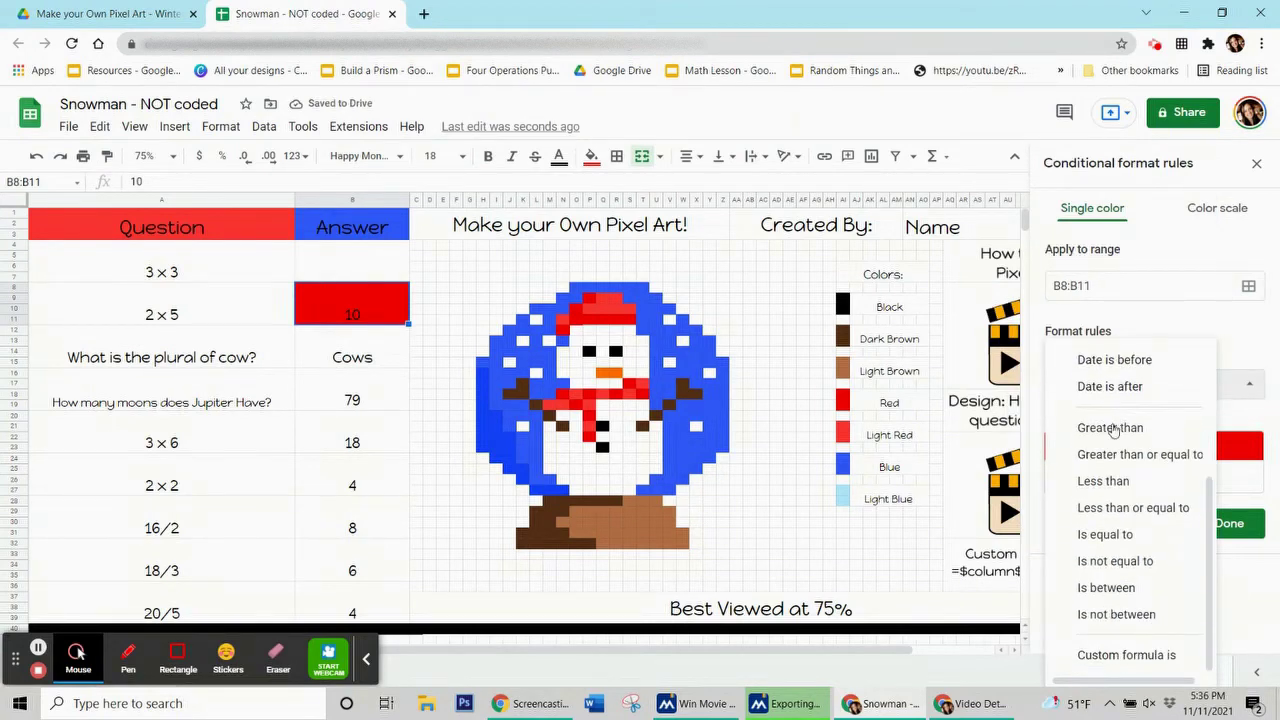
{"action": "left_click", "coordinate": [1105, 655]}
{"action": "left_click", "coordinate": [1115, 424]}
{"action": "type", "text": "=$b$"}
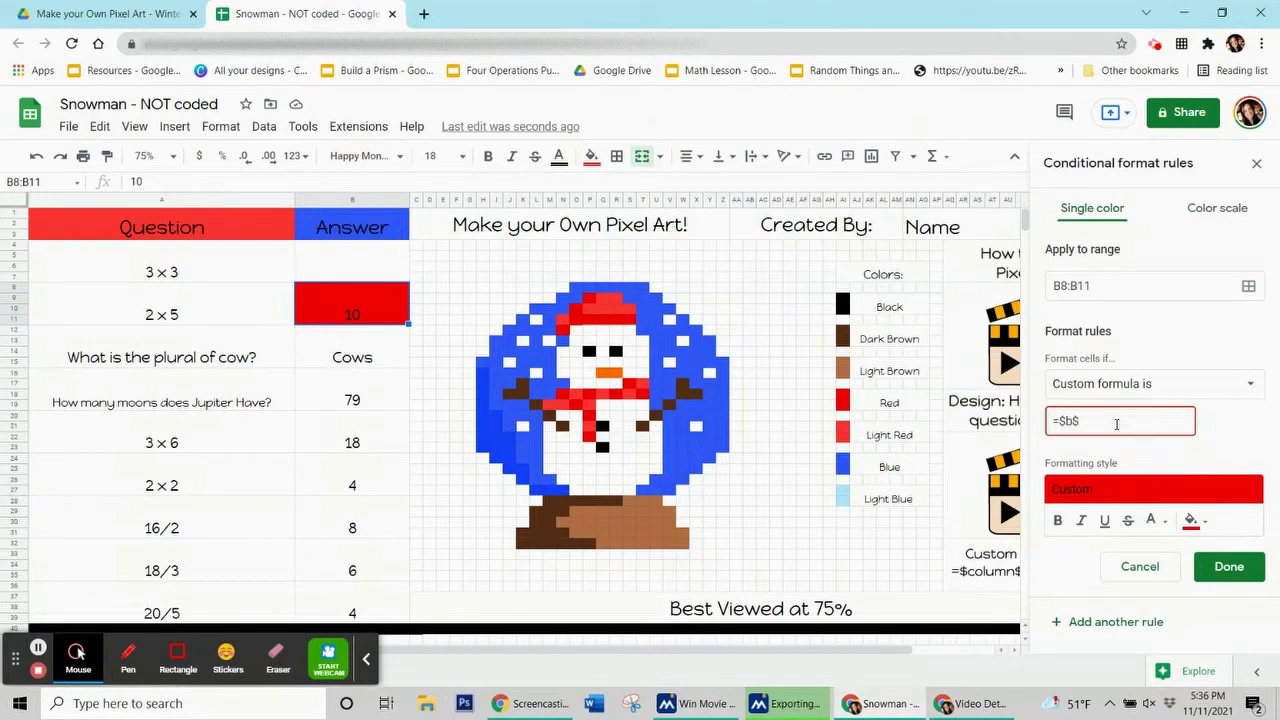
{"action": "type", "text": "8=10"}
- Extend the rule's range with the red hat pixels P9, O10, N12 and O11:S11
{"action": "left_click", "coordinate": [1249, 286]}
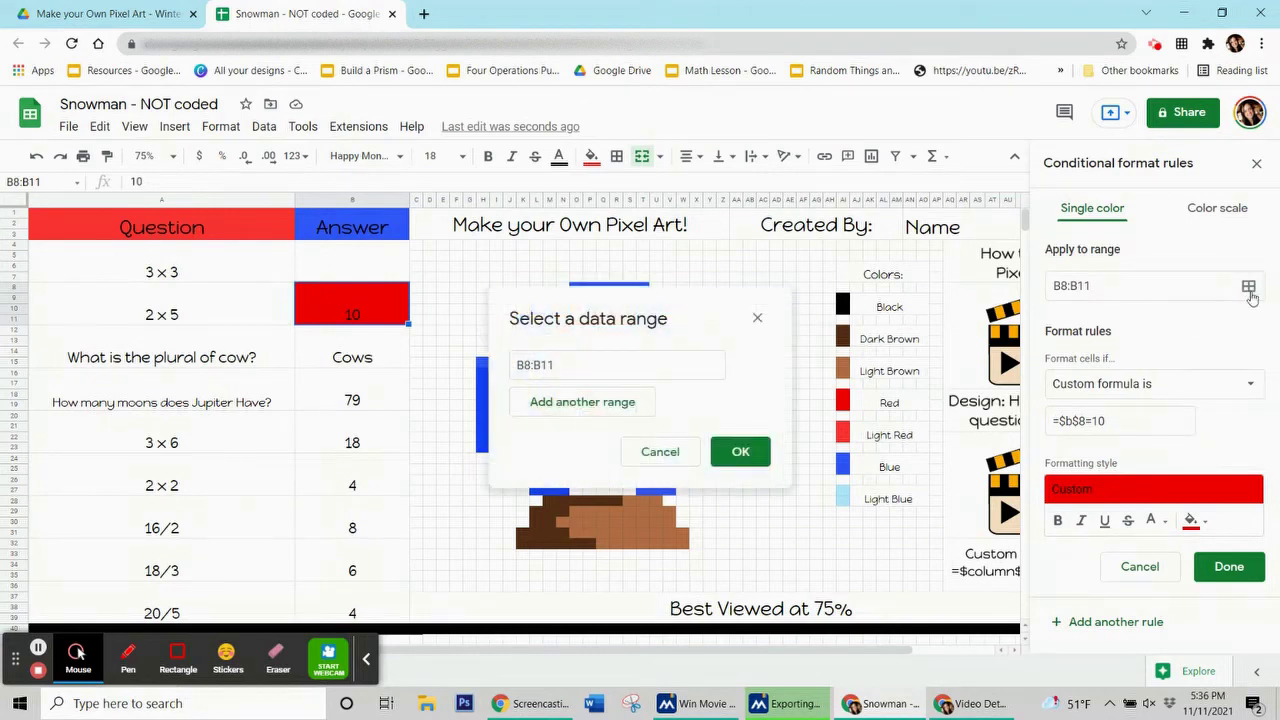
{"action": "left_click_drag", "start_coordinate": [642, 311], "coordinate": [212, 140]}
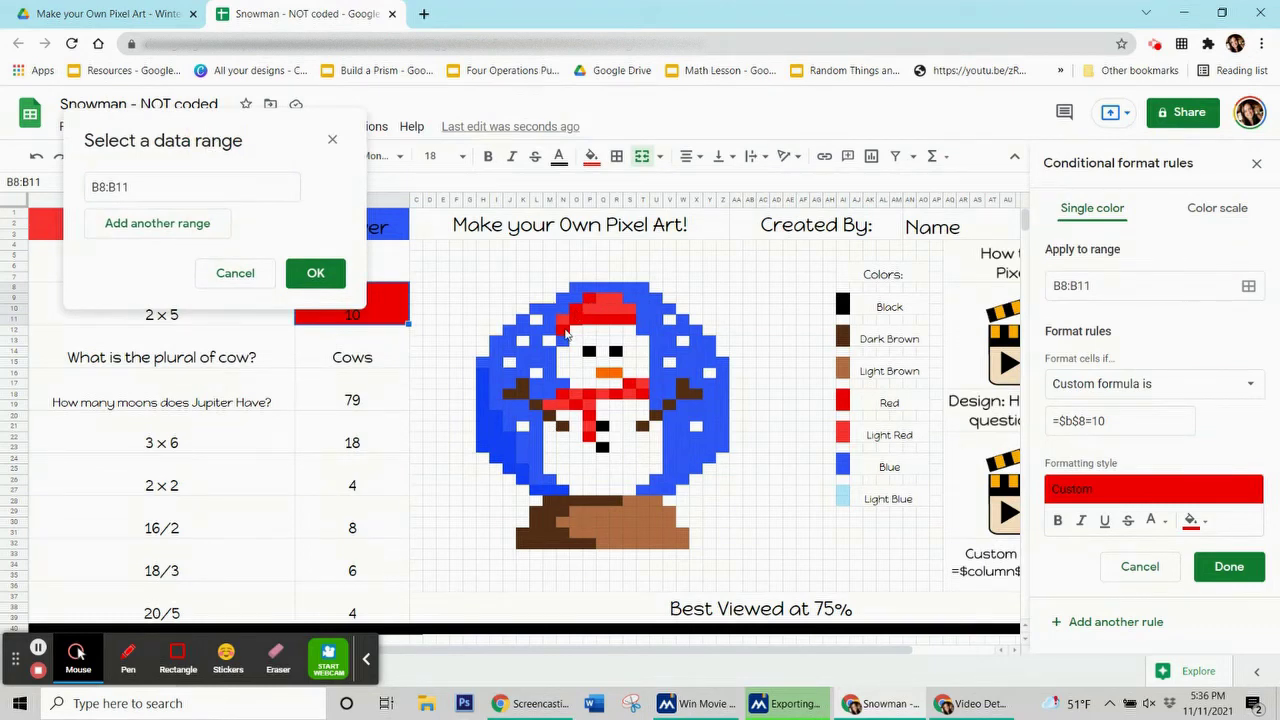
{"action": "left_click", "coordinate": [585, 298], "text": "ctrl"}
{"action": "left_click", "coordinate": [572, 309], "text": "ctrl"}
{"action": "left_click", "coordinate": [559, 330], "text": "ctrl"}
{"action": "left_click_drag", "start_coordinate": [572, 319], "coordinate": [624, 319]}
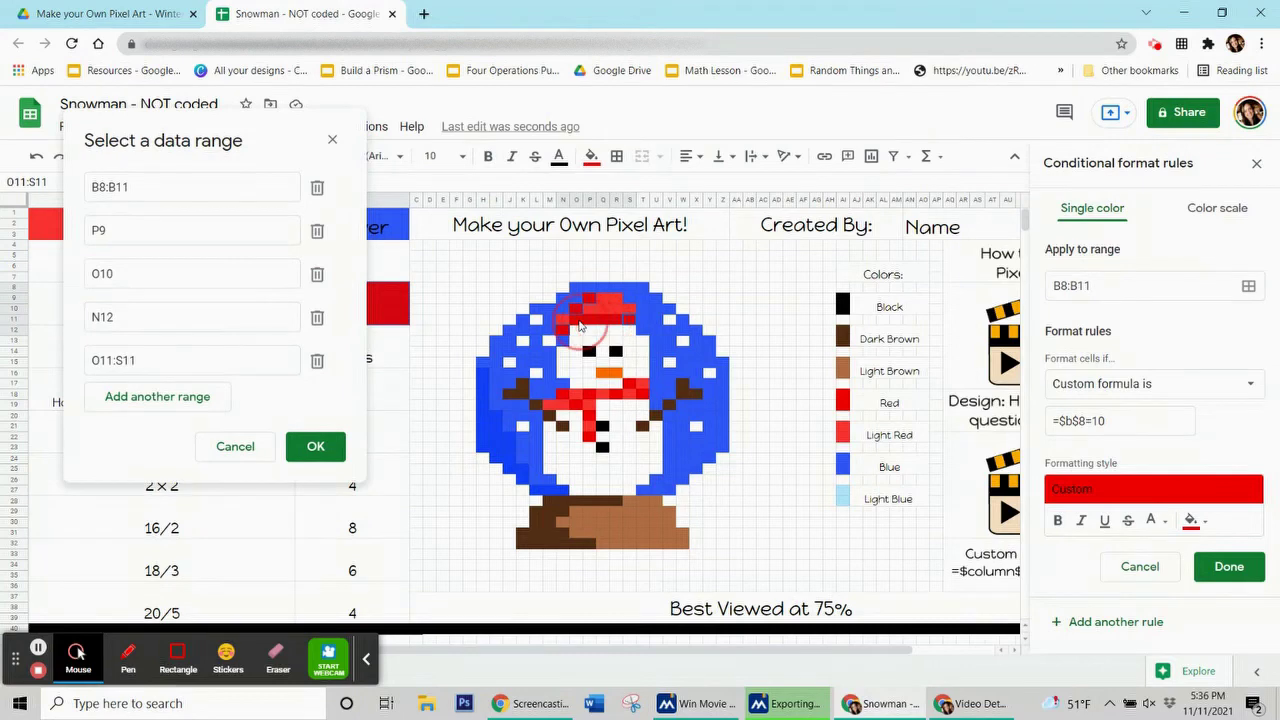
- Add red scarf pixels S17, T18, R18, P18, O19, N18, P20 and P22 to the range, confirm it and save the rule
{"action": "left_click", "coordinate": [629, 384], "text": "ctrl"}
{"action": "left_click", "coordinate": [643, 398], "text": "ctrl"}
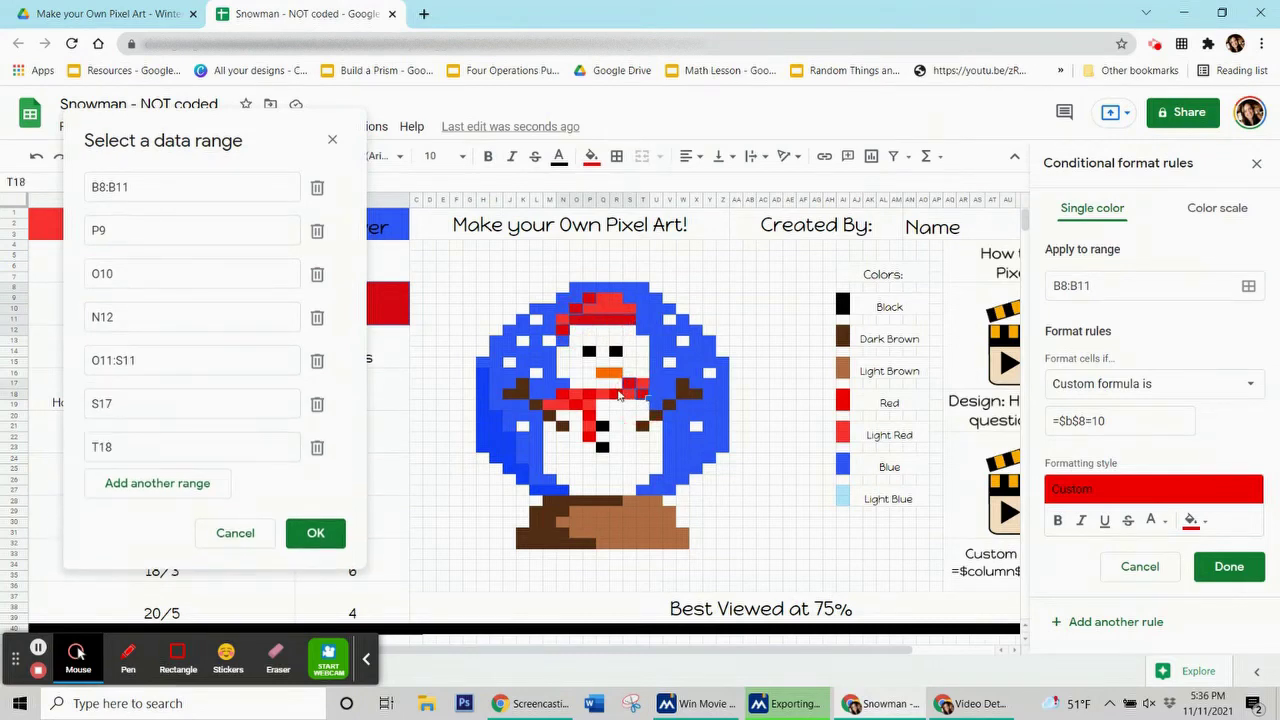
{"action": "left_click", "coordinate": [616, 397], "text": "ctrl"}
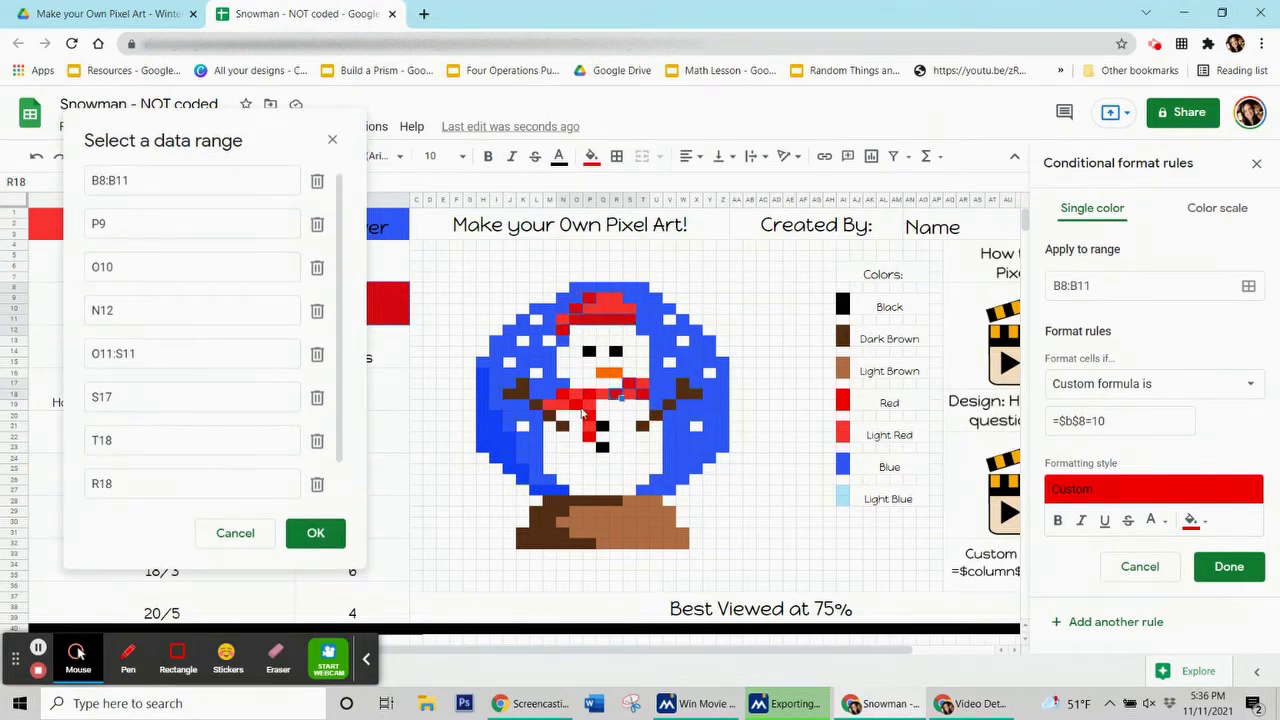
{"action": "left_click", "coordinate": [578, 410], "text": "ctrl"}
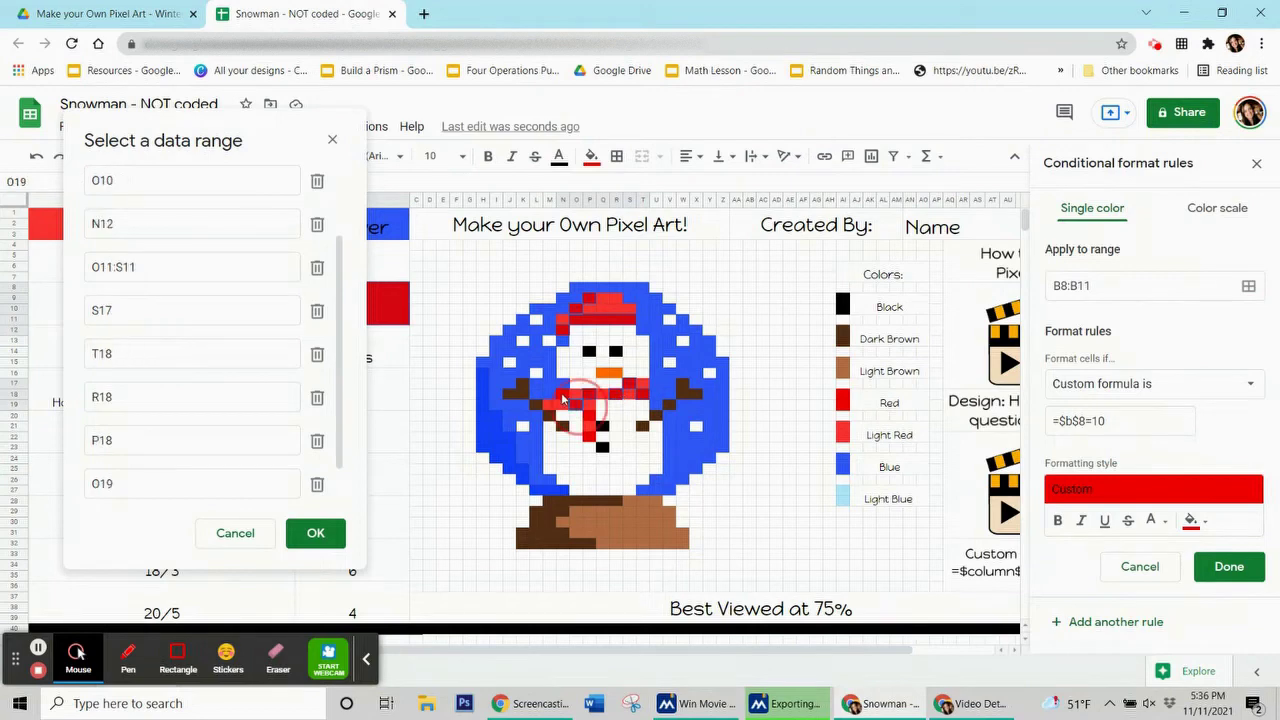
{"action": "left_click", "coordinate": [566, 397], "text": "ctrl"}
{"action": "left_click", "coordinate": [591, 423], "text": "ctrl"}
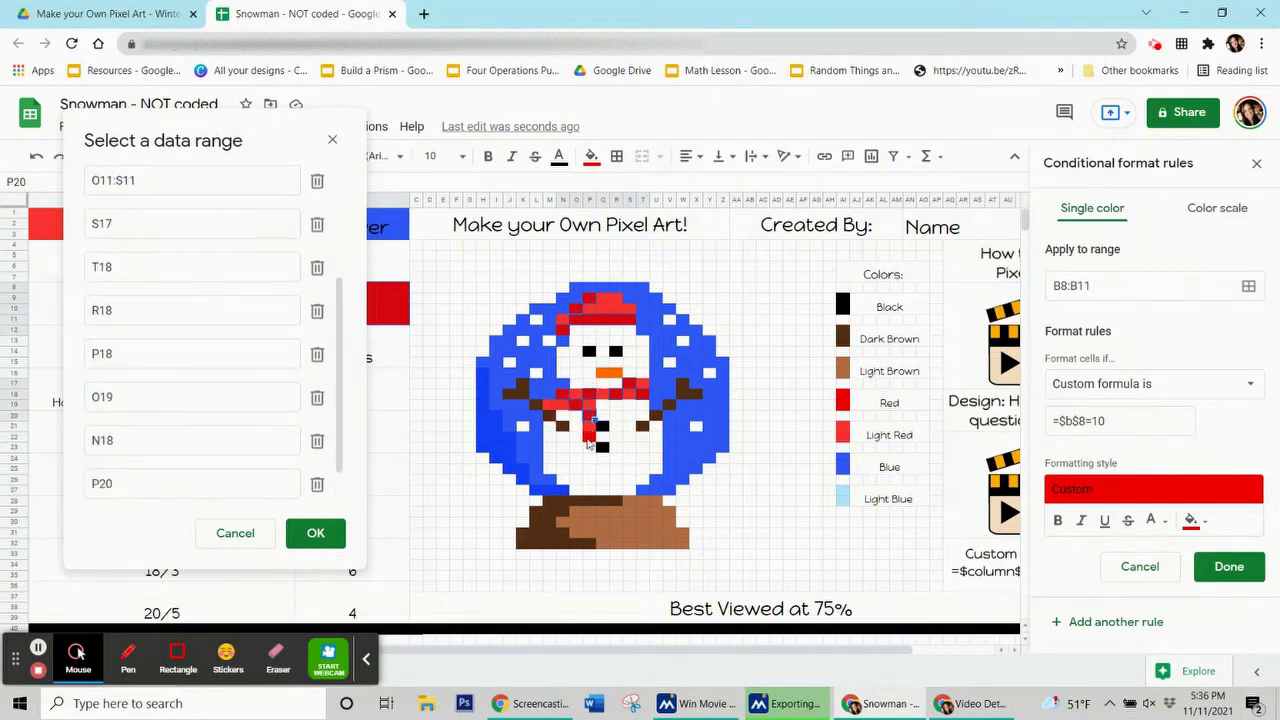
{"action": "left_click", "coordinate": [590, 446], "text": "ctrl"}
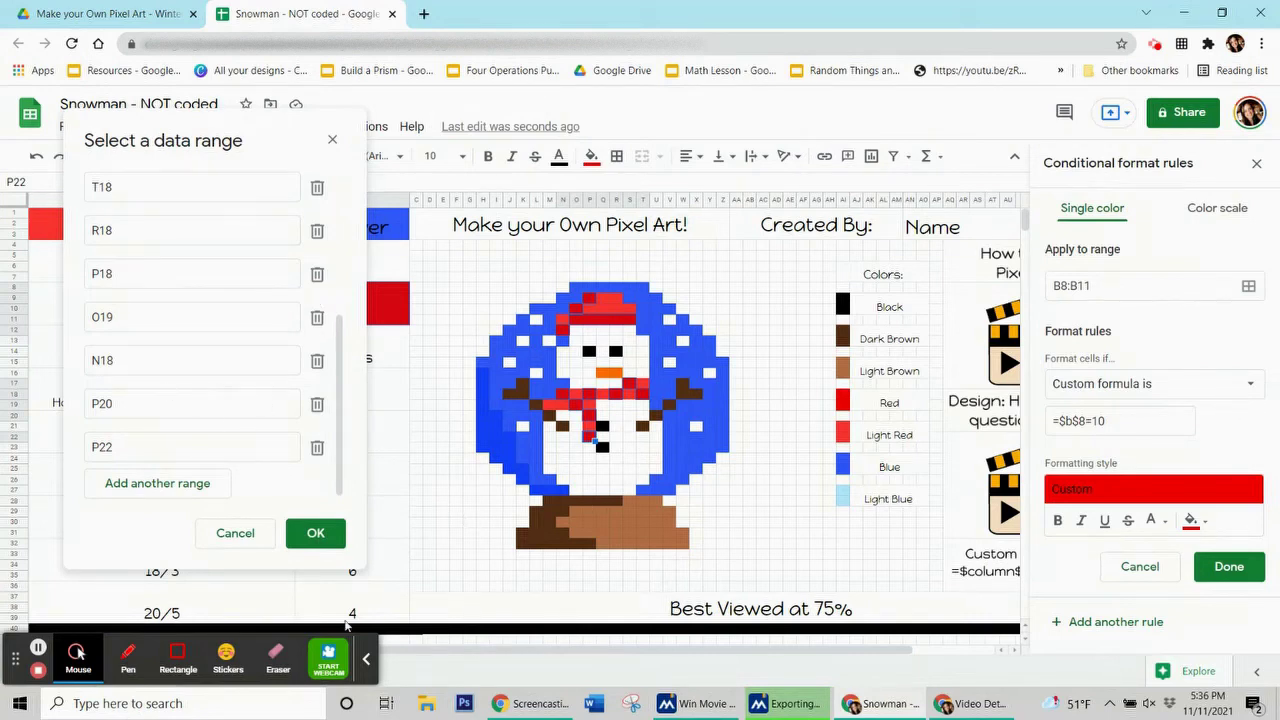
{"action": "left_click", "coordinate": [308, 540]}
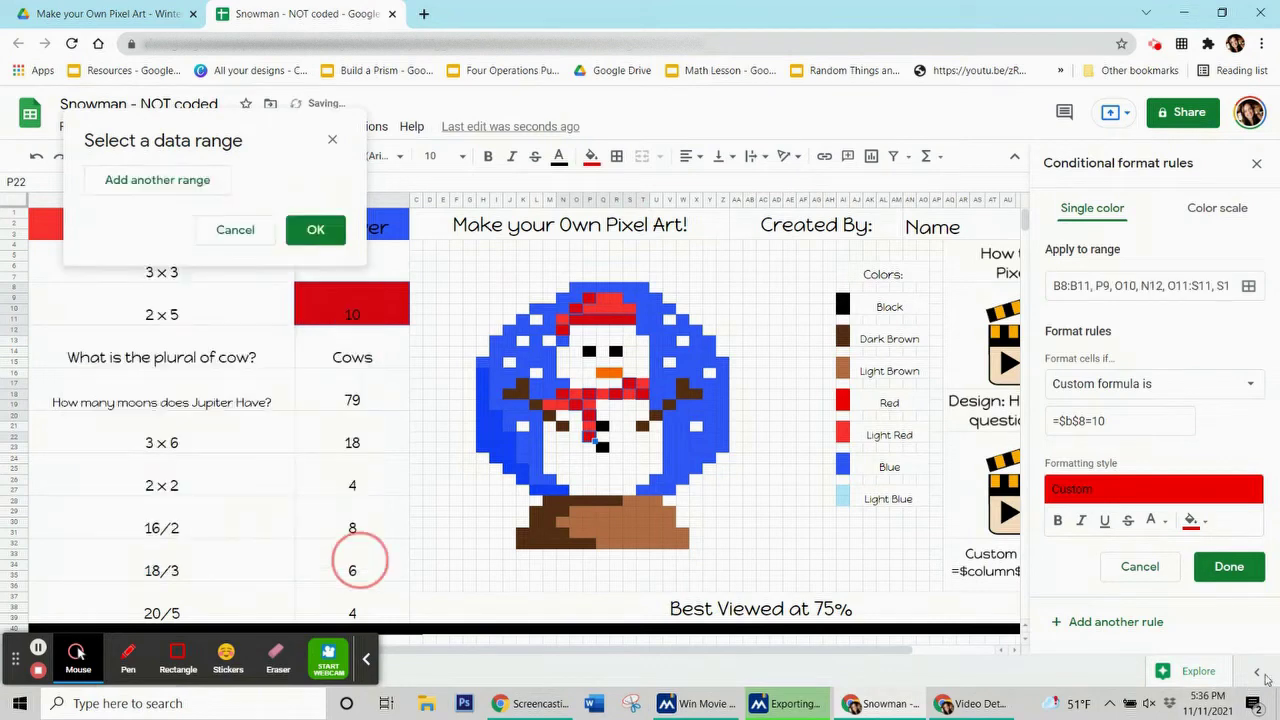
{"action": "left_click", "coordinate": [1229, 567]}
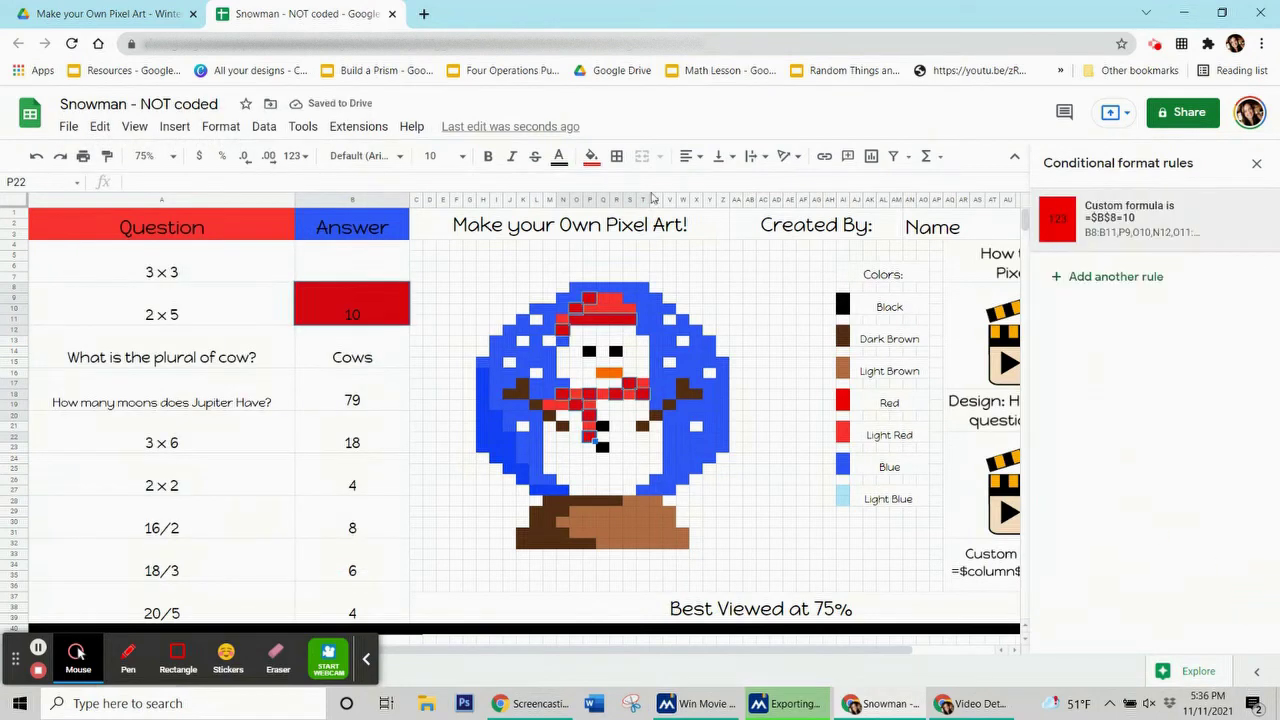
- Reset the regular fill color of the selected red cells and clear the answer to 2 × 5
{"action": "left_click", "coordinate": [591, 156]}
{"action": "left_click", "coordinate": [614, 461]}
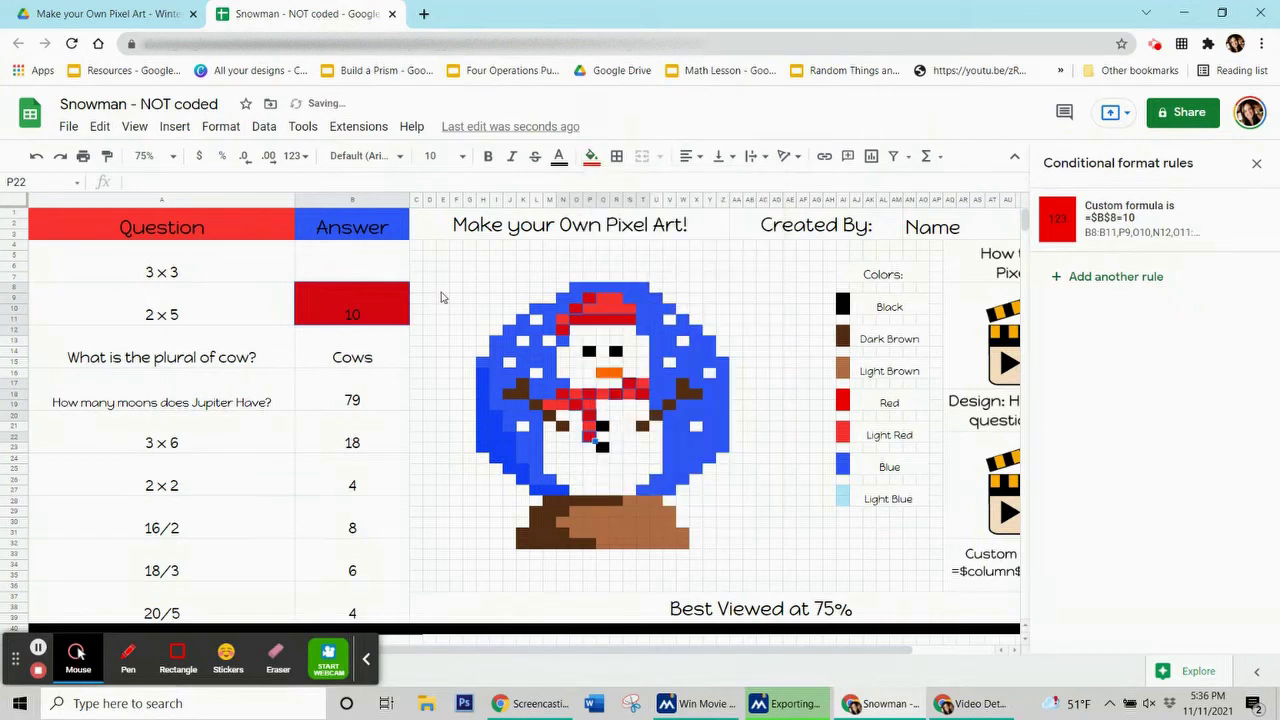
{"action": "left_click", "coordinate": [385, 313]}
{"action": "key", "text": "Delete"}
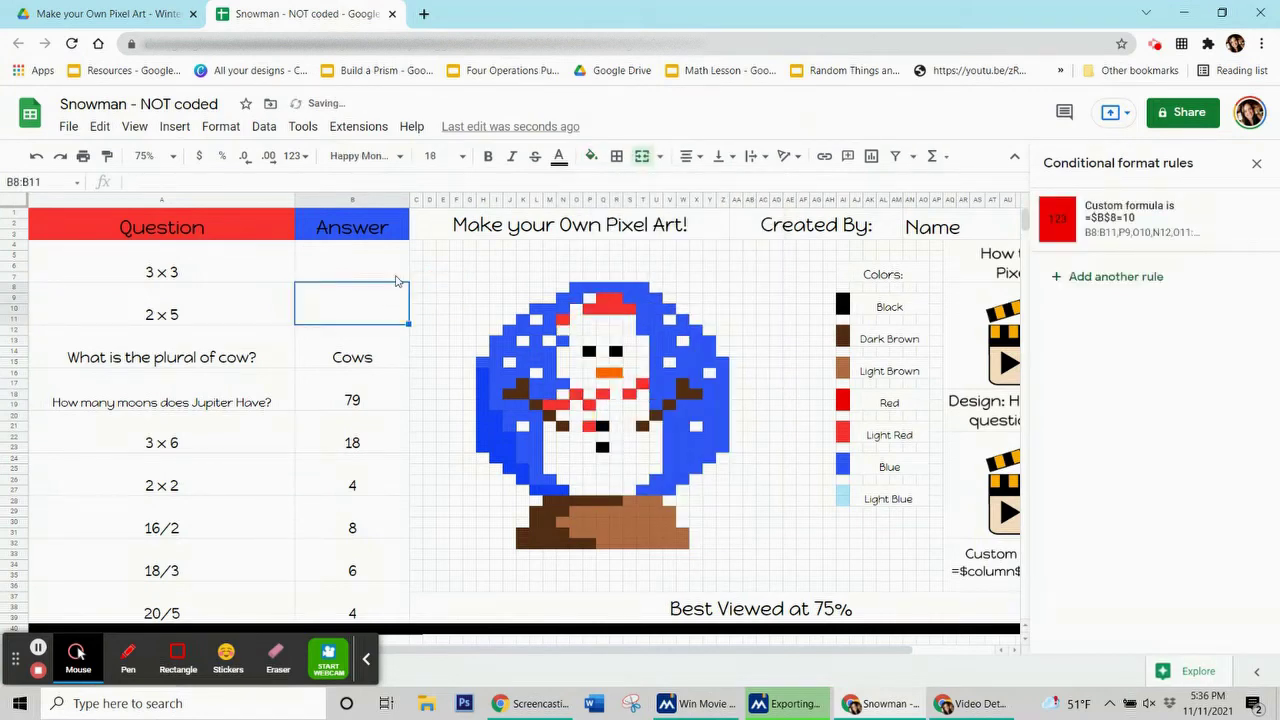
- Test both color rules by entering 9 as the answer to 3 × 3 and 10 as the answer to 2 × 5
{"action": "left_click", "coordinate": [396, 280]}
{"action": "type", "text": "9"}
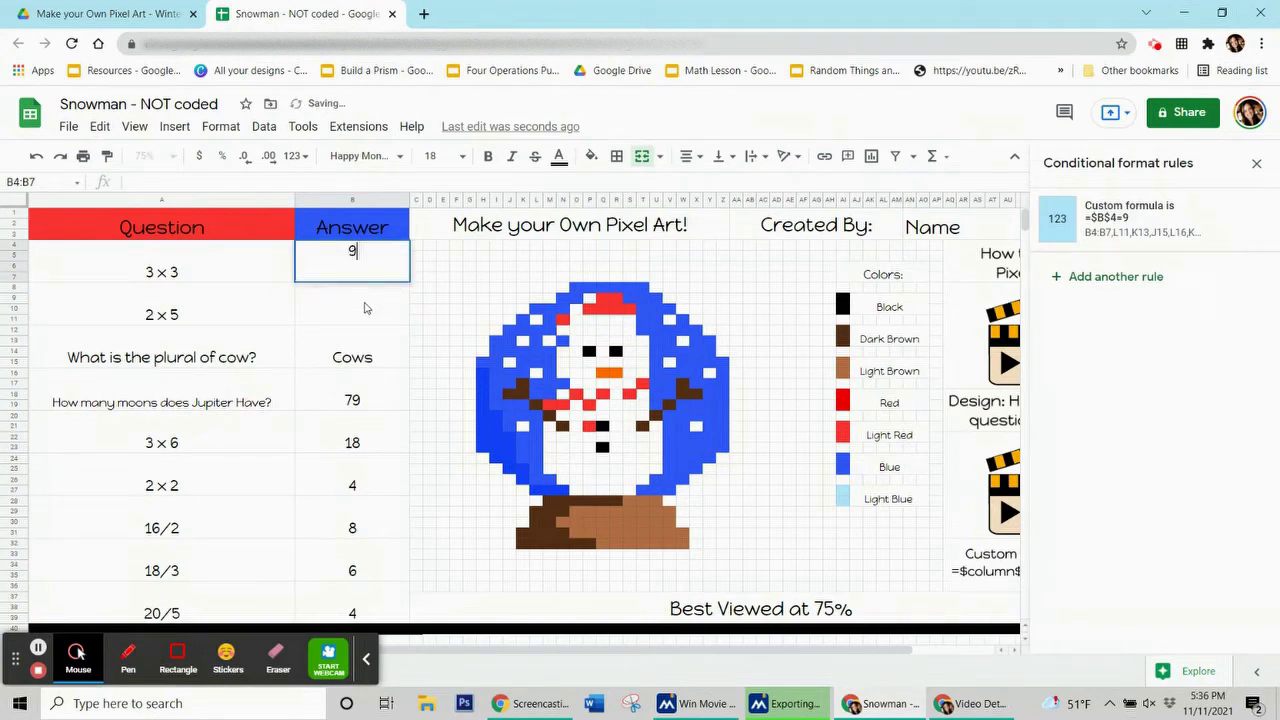
{"action": "key", "text": "Return"}
{"action": "type", "text": "10"}
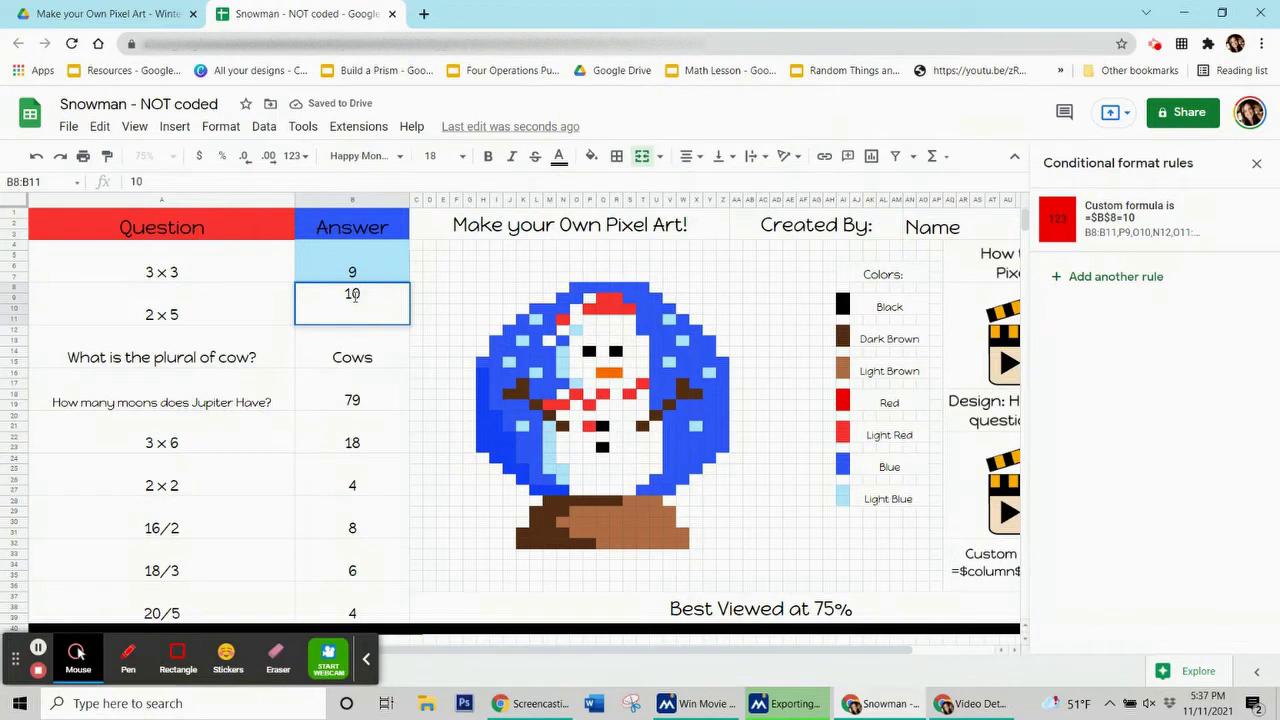
{"action": "left_click", "coordinate": [302, 350]}
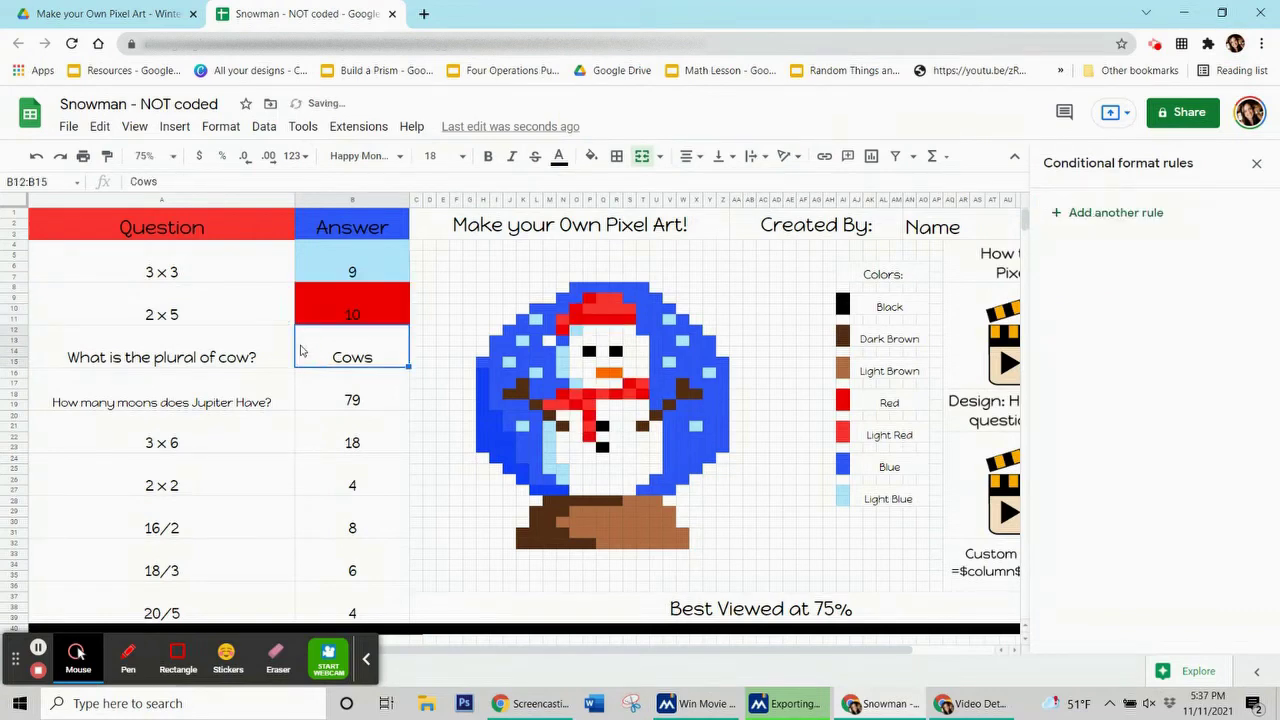
- Clear the test answers for 3 × 3 and 2 × 5 and deselect the answer cells
{"action": "left_click", "coordinate": [355, 266]}
{"action": "key", "text": "Delete"}
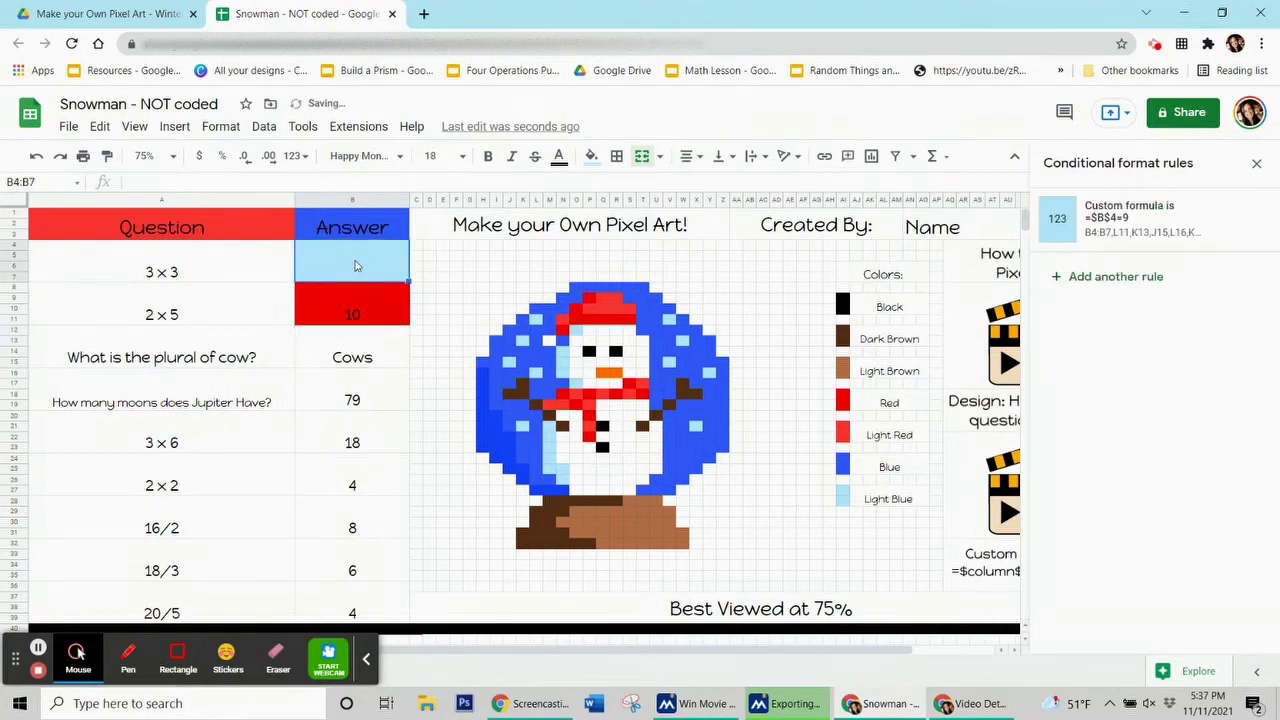
{"action": "key", "text": "Down"}
{"action": "key", "text": "Delete"}
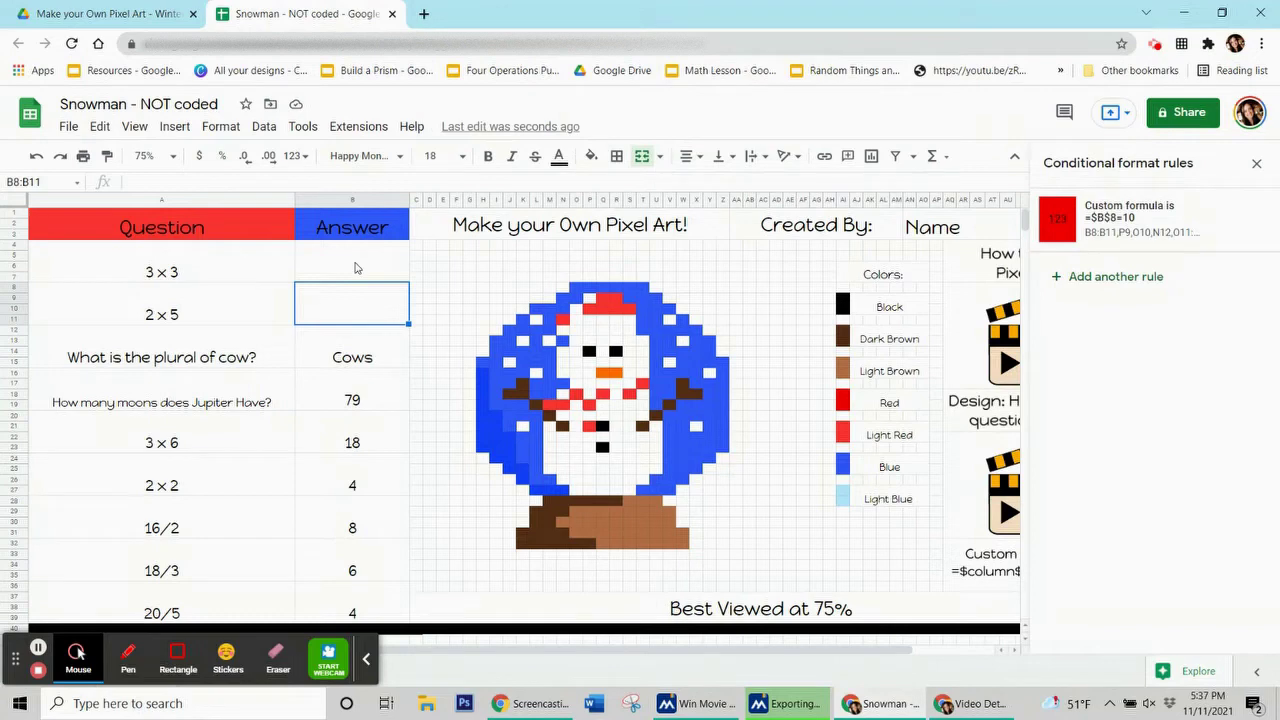
{"action": "left_click", "coordinate": [469, 533]}
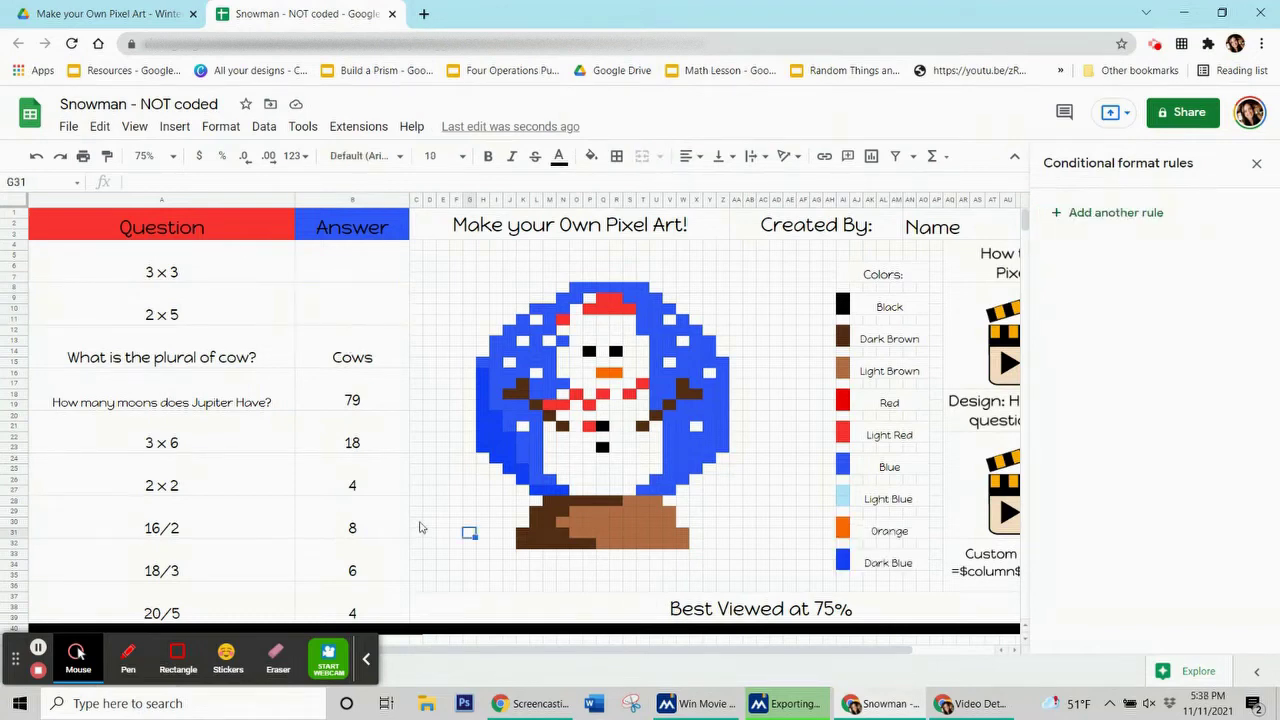
- Check the fill color of globe pixel H16 and add a conditional format rule with dark blue fill to the plural-of-cow answer cell
{"action": "left_click", "coordinate": [356, 369]}
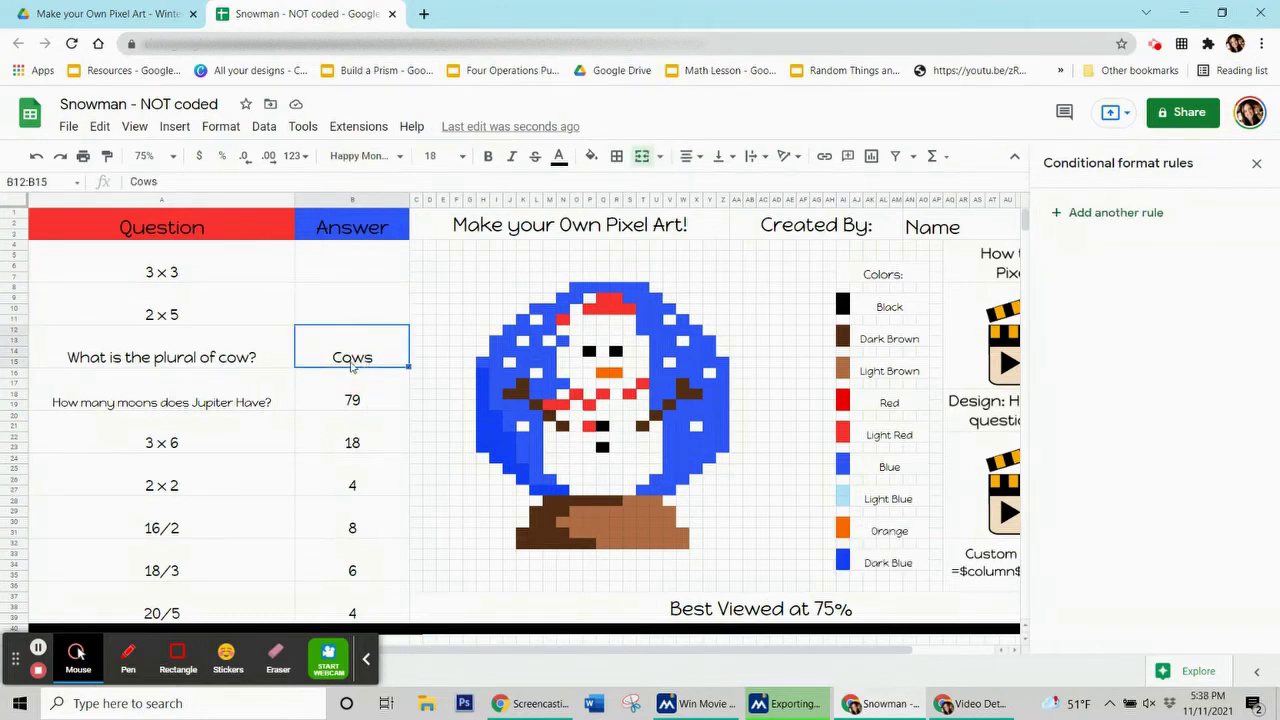
{"action": "left_click", "coordinate": [482, 378]}
{"action": "left_click", "coordinate": [592, 158]}
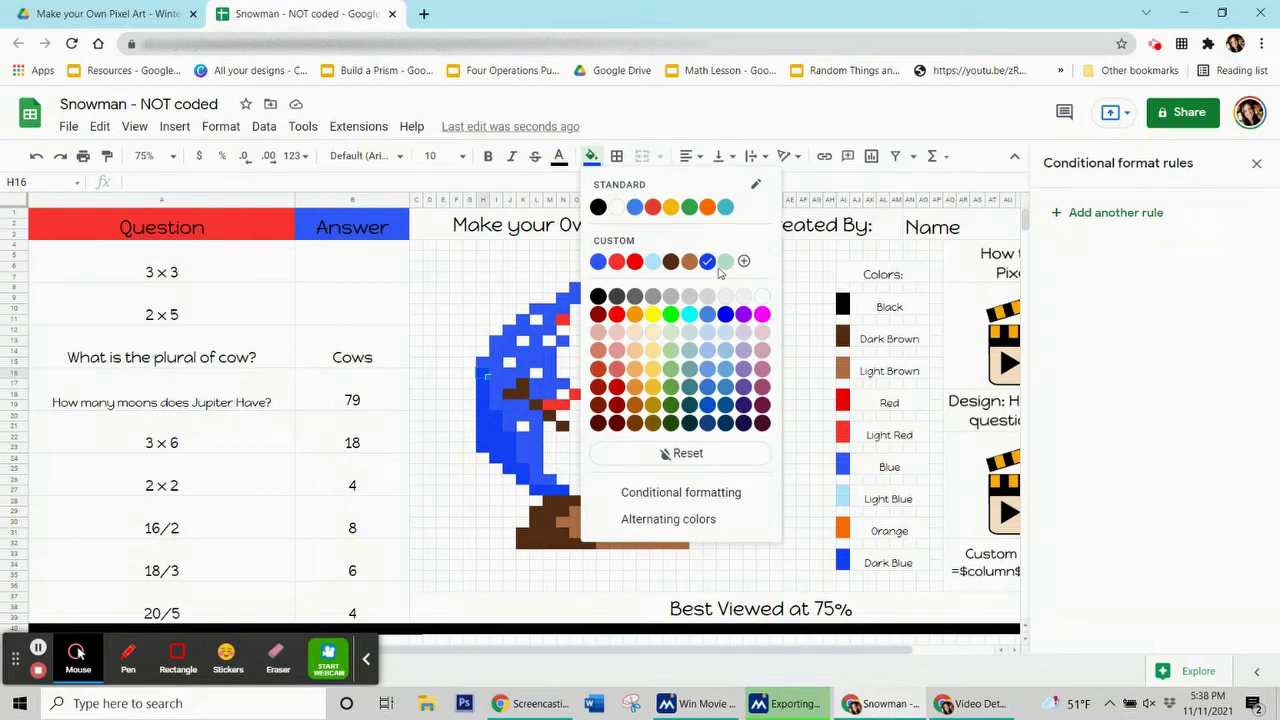
{"action": "left_click", "coordinate": [374, 362]}
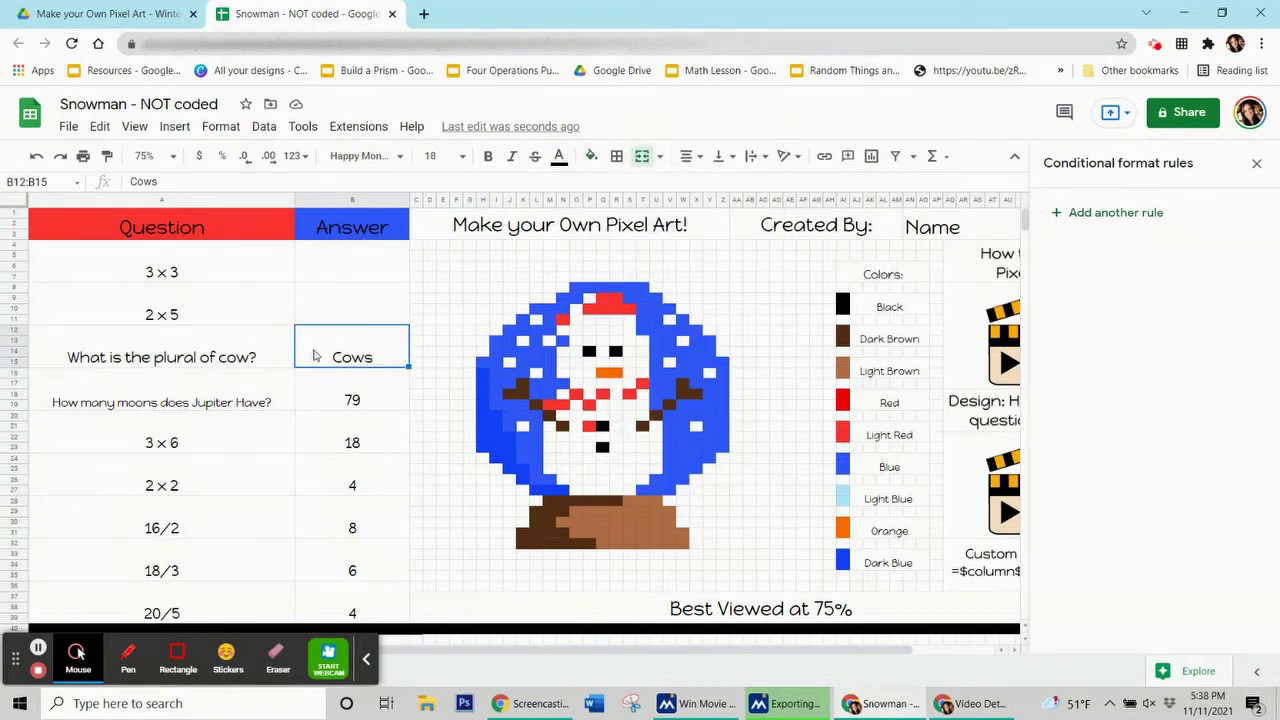
{"action": "left_click", "coordinate": [1117, 215]}
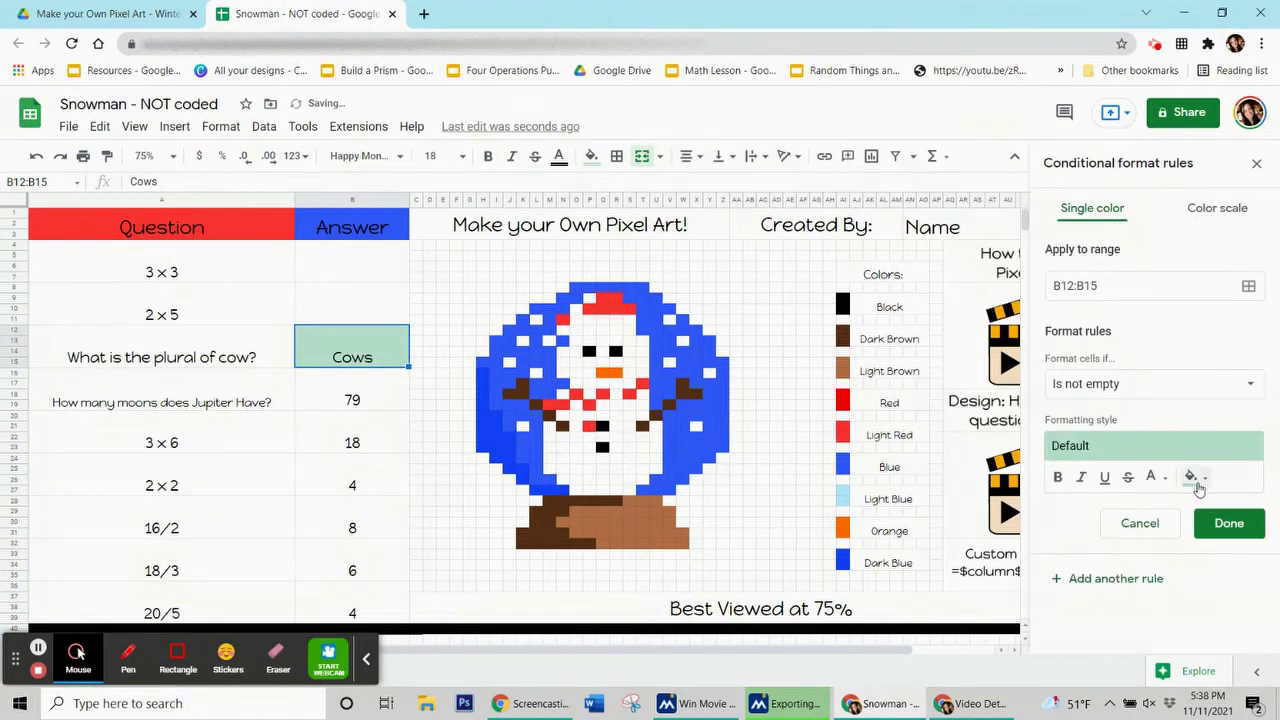
{"action": "left_click", "coordinate": [1192, 478]}
{"action": "left_click", "coordinate": [1138, 254]}
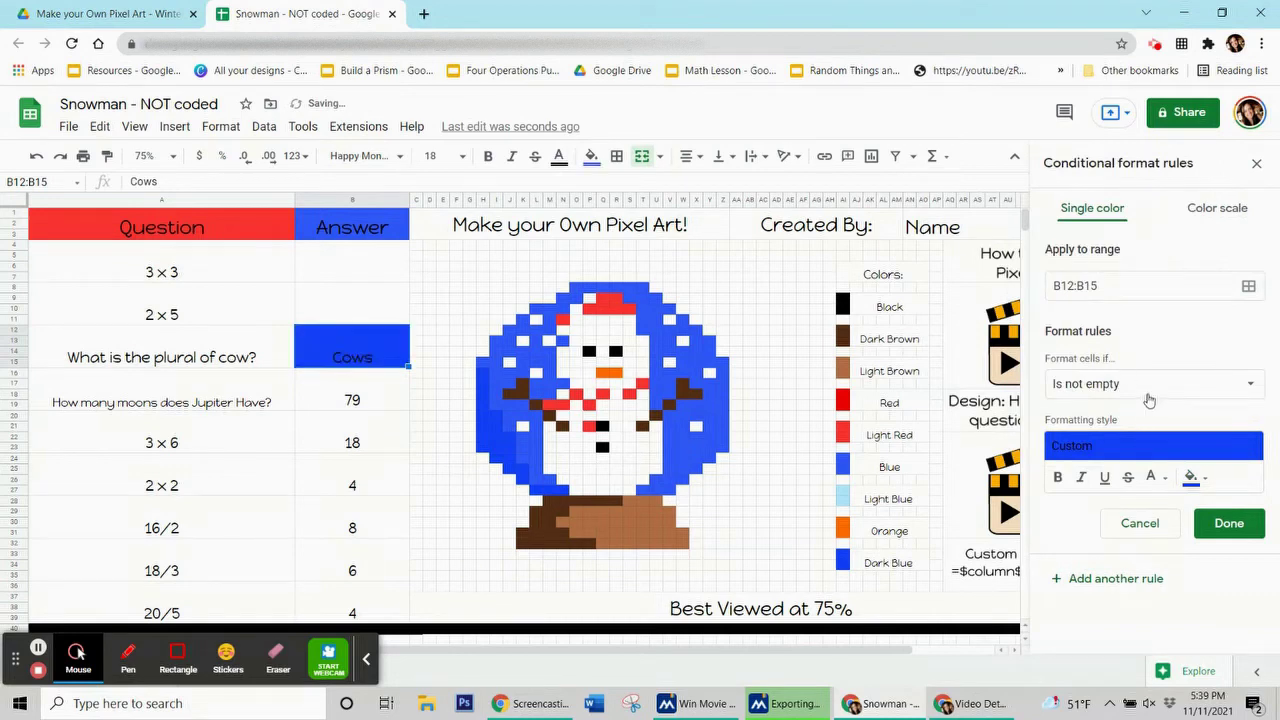
- Set the rule's condition to the custom formula =$b$12="cows"
{"action": "left_click", "coordinate": [1149, 388]}
{"action": "scroll", "coordinate": [1130, 600], "scroll_direction": "down", "scroll_amount": 5}
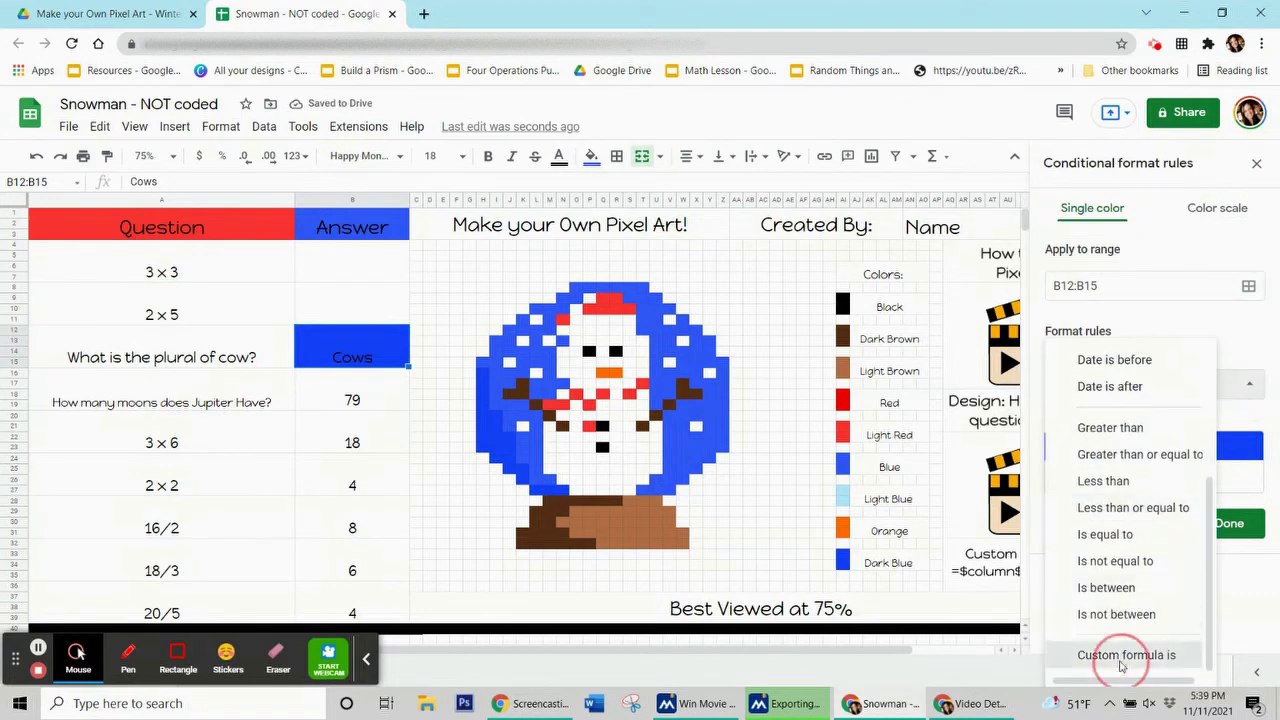
{"action": "left_click", "coordinate": [1121, 665]}
{"action": "left_click", "coordinate": [1070, 424]}
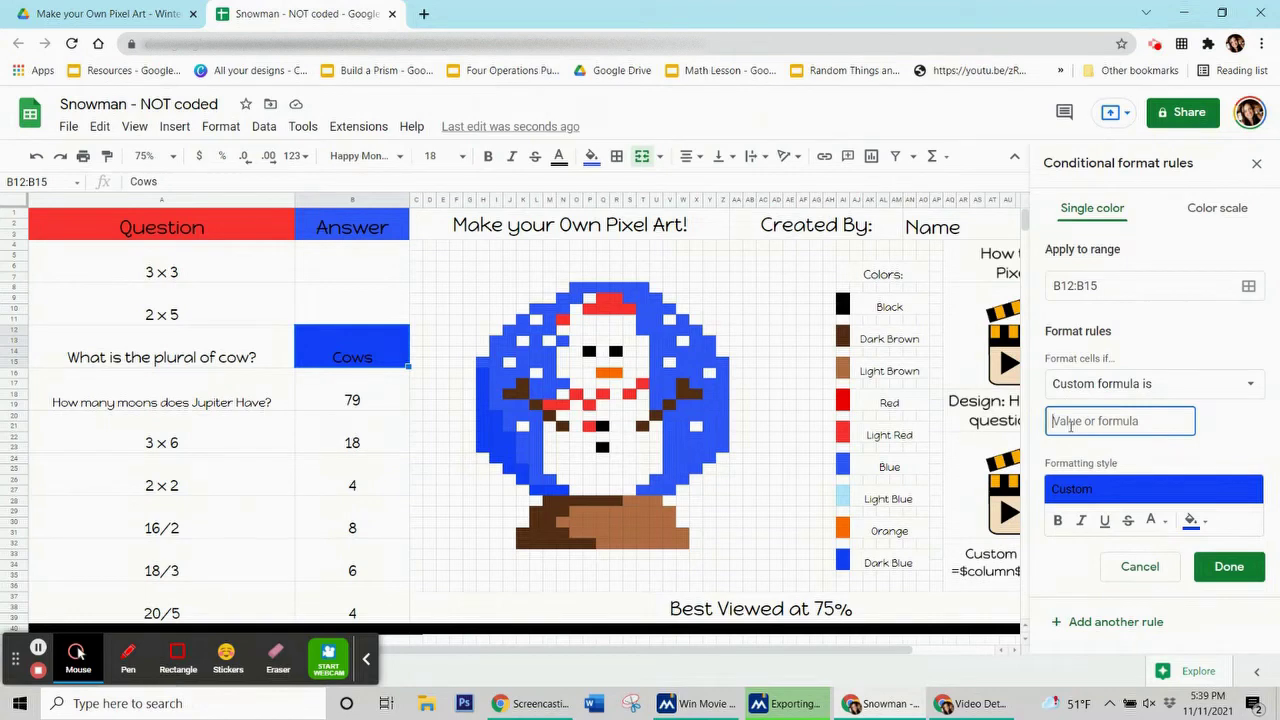
{"action": "type", "text": "=$b$12"}
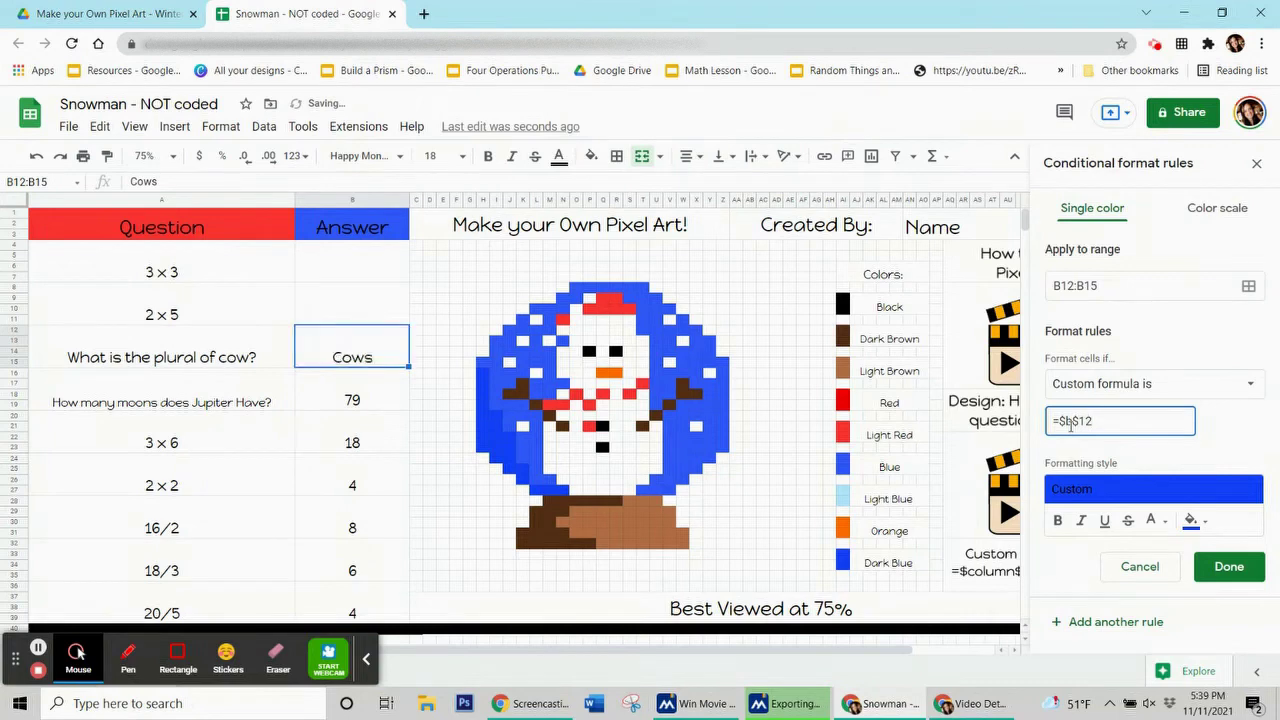
{"action": "type", "text": "=cows"}
{"action": "type", "text": "\""}
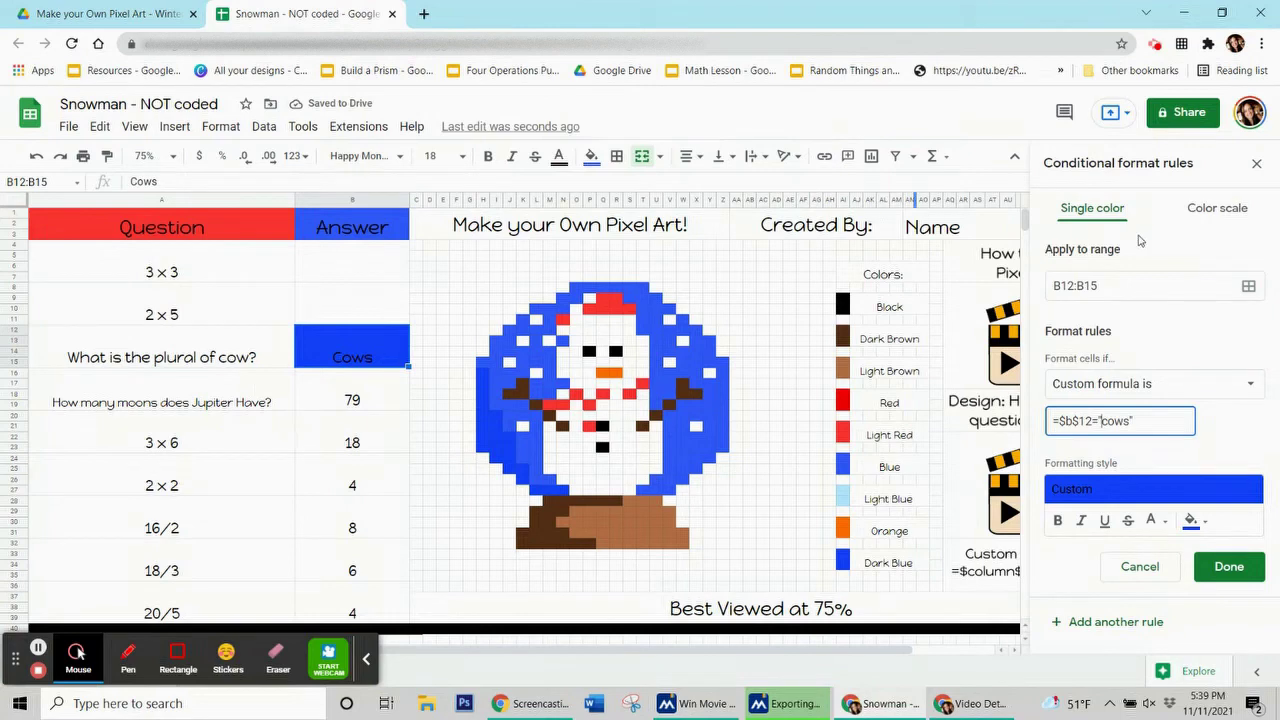
- Add dark blue pixels H16:H23, I20:I24, J22:J25, K25:K26 and L27:N27 to the range, confirm it and save the rule
{"action": "left_click", "coordinate": [1248, 288]}
{"action": "left_click_drag", "start_coordinate": [660, 302], "coordinate": [245, 283]}
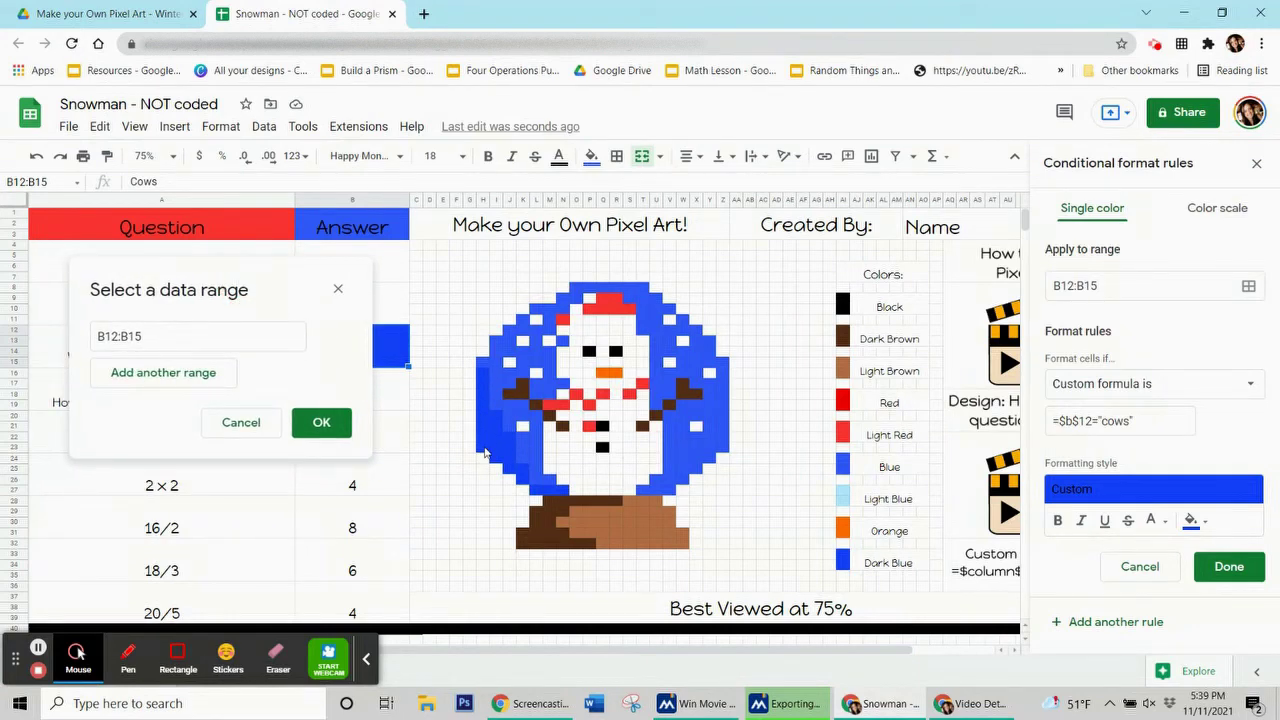
{"action": "left_click_drag", "start_coordinate": [483, 373], "coordinate": [520, 476]}
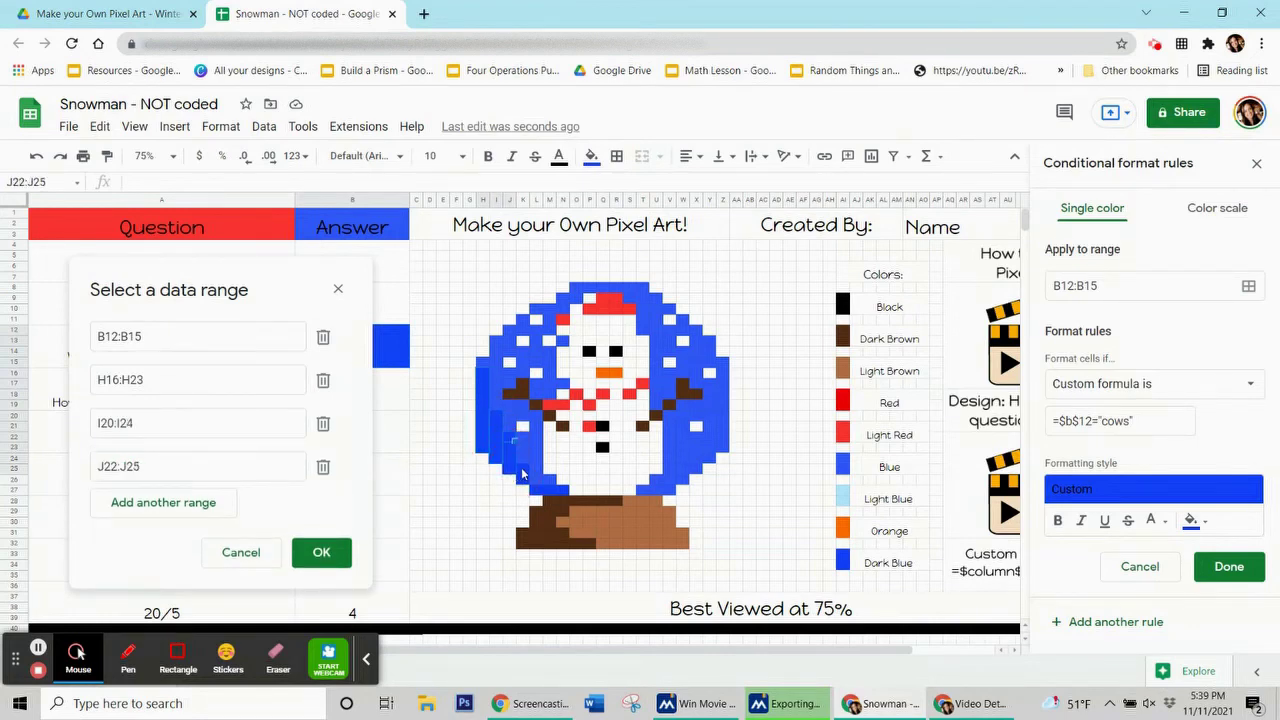
{"action": "left_click", "coordinate": [524, 482]}
{"action": "left_click_drag", "start_coordinate": [527, 477], "coordinate": [548, 491]}
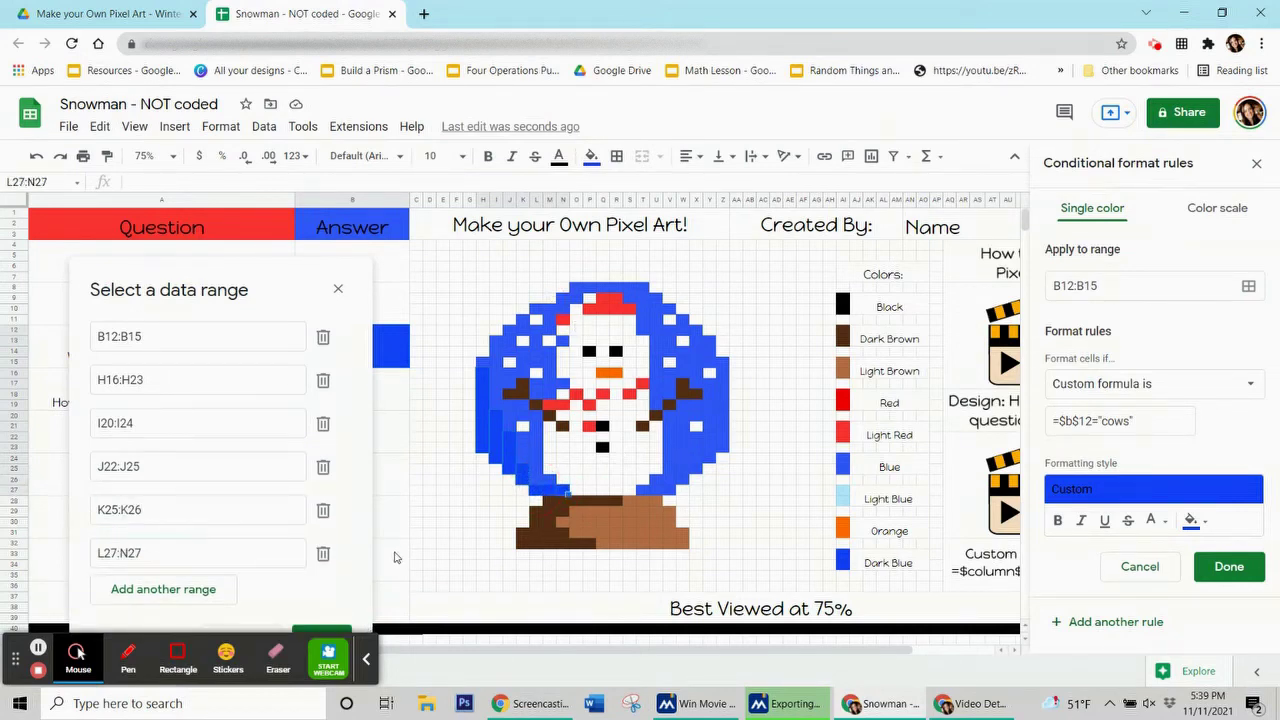
{"action": "left_click_drag", "start_coordinate": [254, 284], "coordinate": [223, 168]}
{"action": "left_click", "coordinate": [300, 522]}
{"action": "left_click", "coordinate": [1255, 568]}
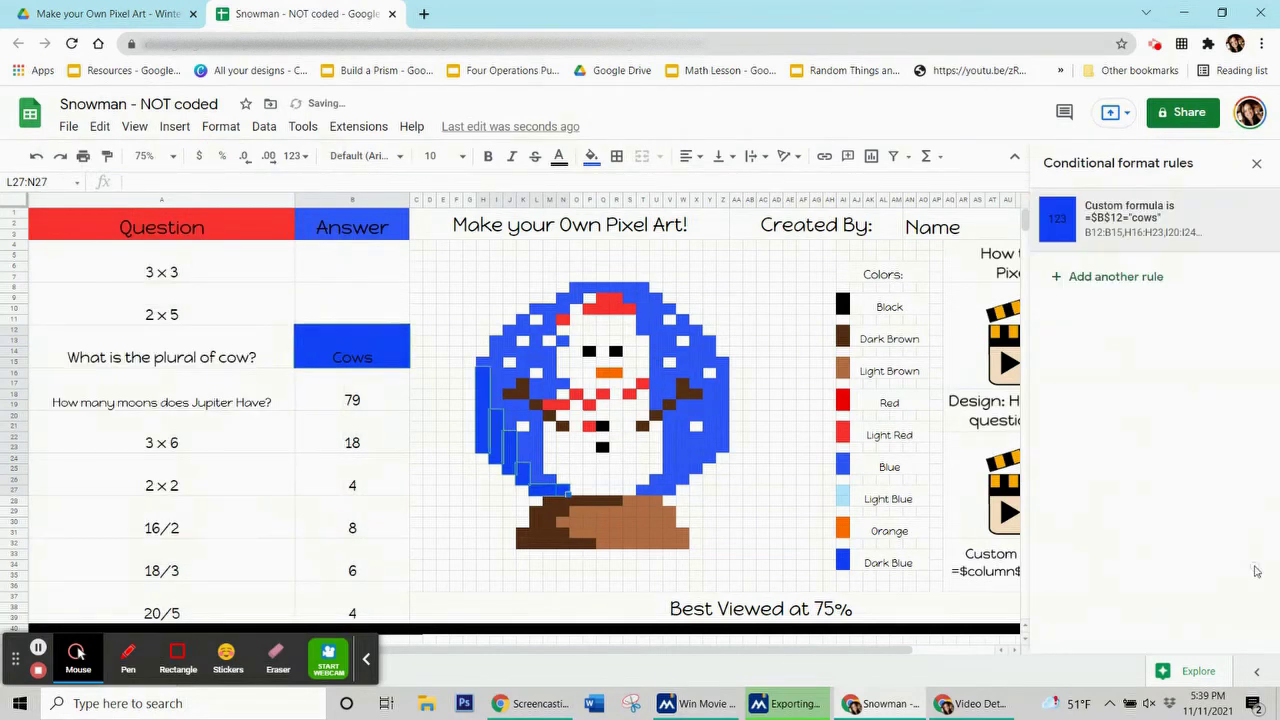
- Reset the regular fill color of the selected dark blue pixels and clear the answer to the plural-of-cow question
{"action": "left_click", "coordinate": [591, 156]}
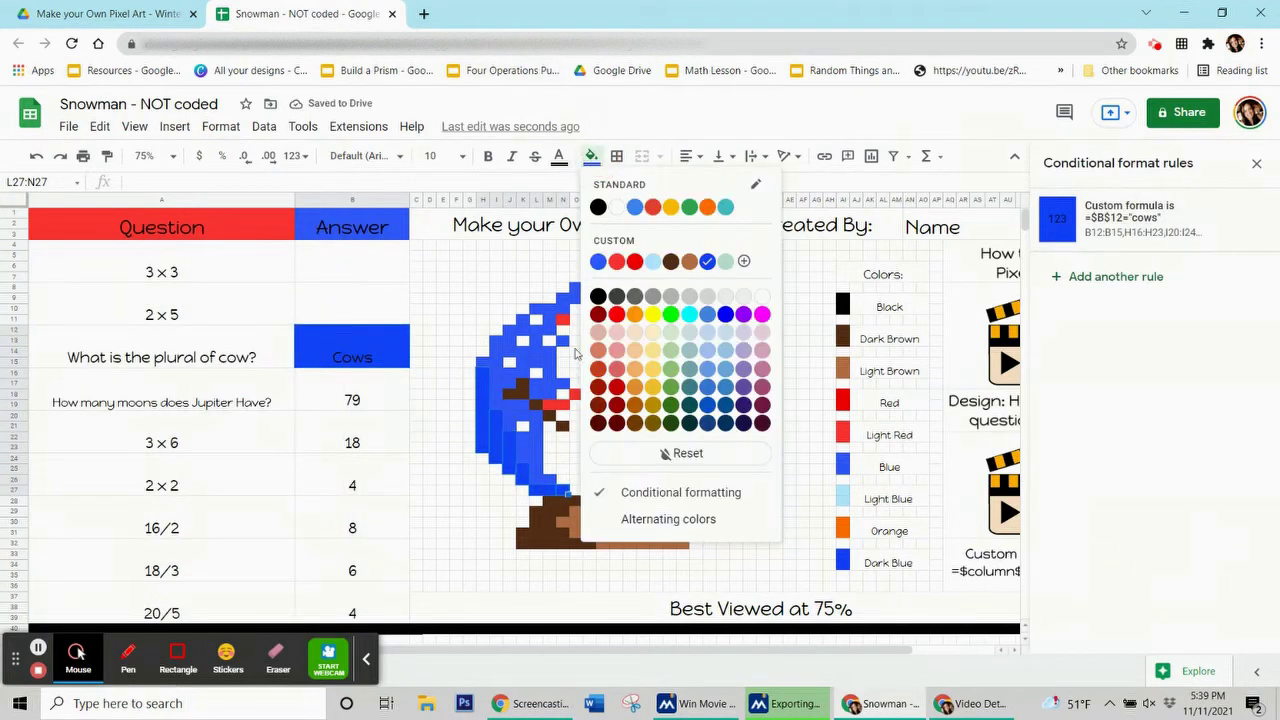
{"action": "left_click", "coordinate": [689, 455]}
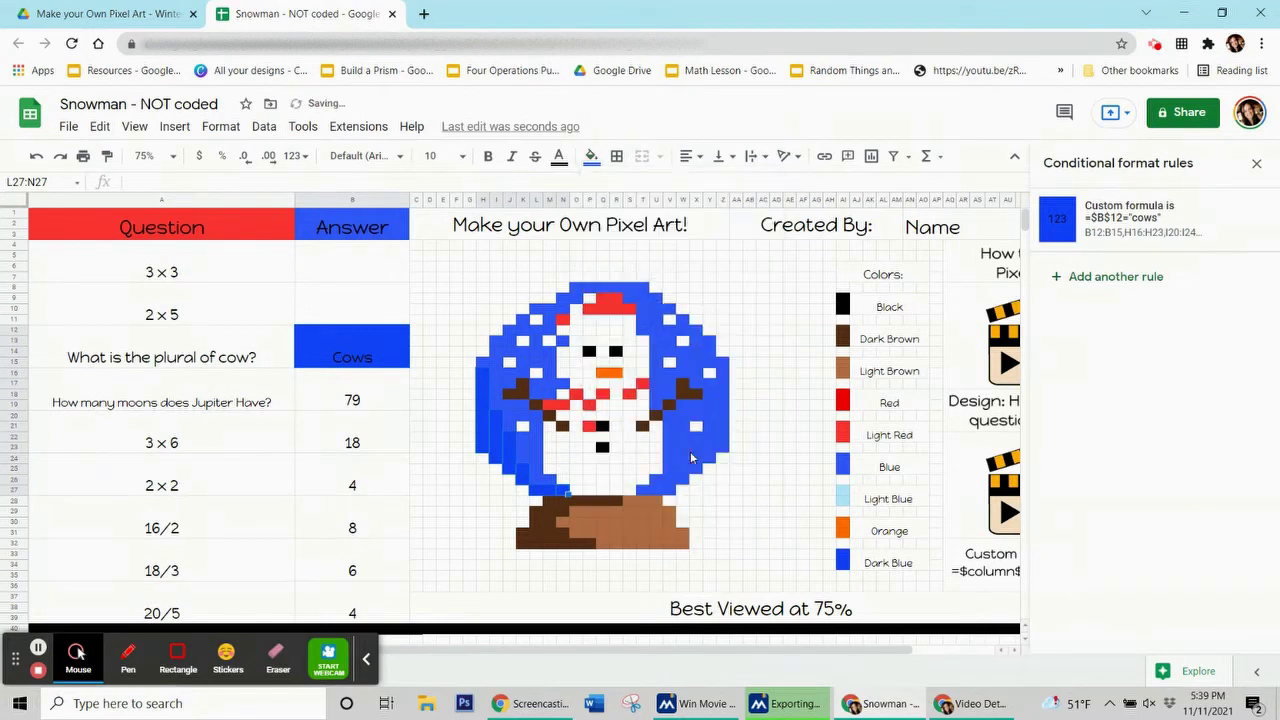
{"action": "left_click", "coordinate": [457, 470]}
{"action": "left_click", "coordinate": [389, 355]}
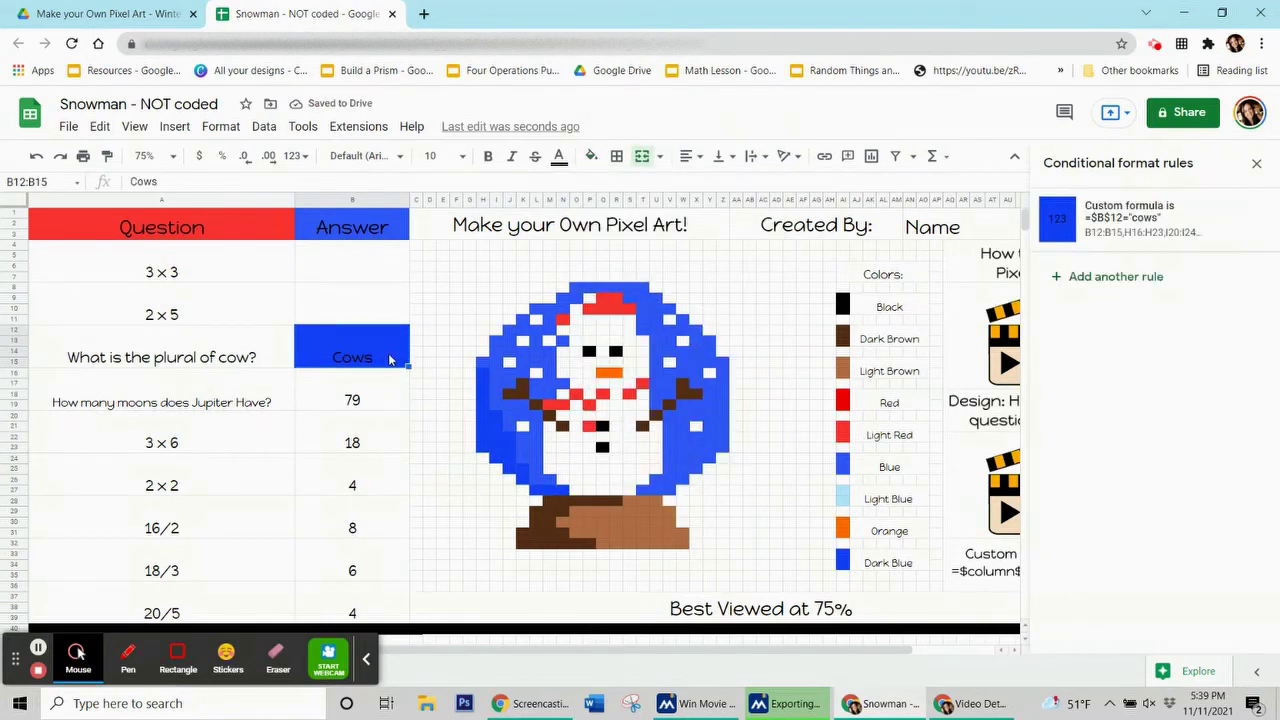
{"action": "key", "text": "Delete"}
- Test the dark blue rule by entering cows as the plural-of-cow answer, and clear that test answer again
{"action": "left_click", "coordinate": [384, 315]}
{"action": "left_click", "coordinate": [378, 352]}
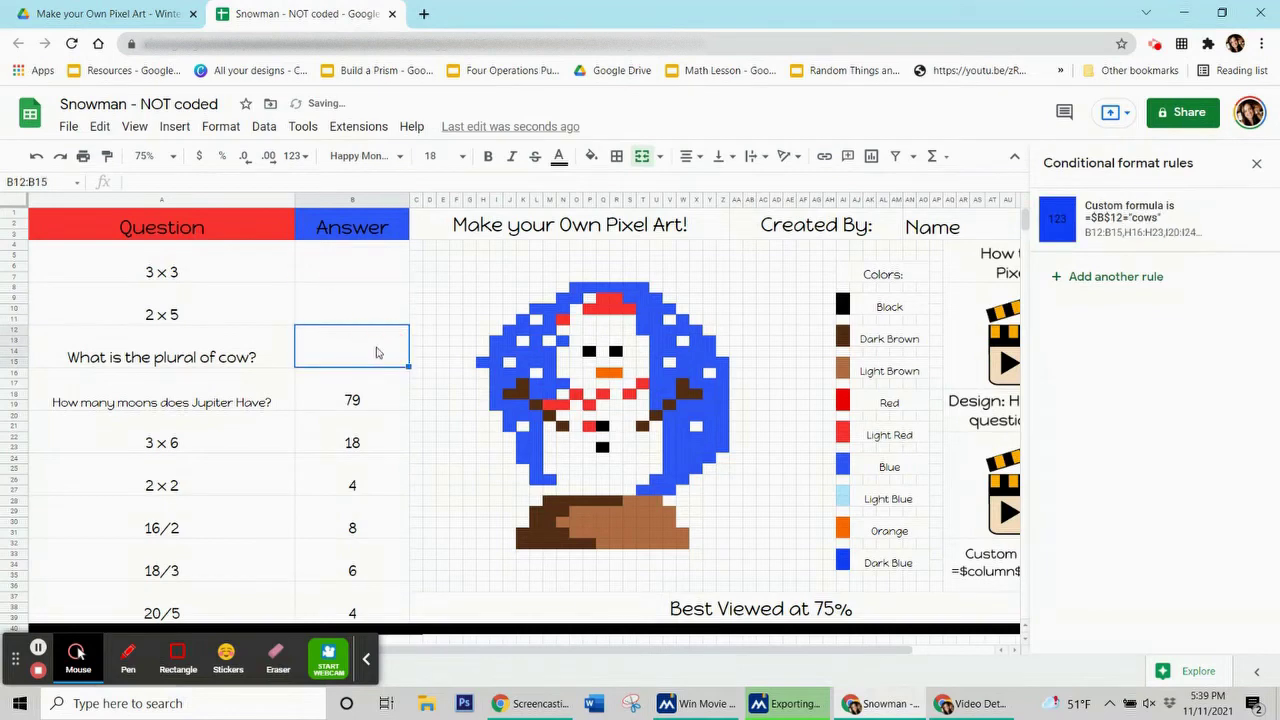
{"action": "type", "text": "cows"}
{"action": "key", "text": "Return"}
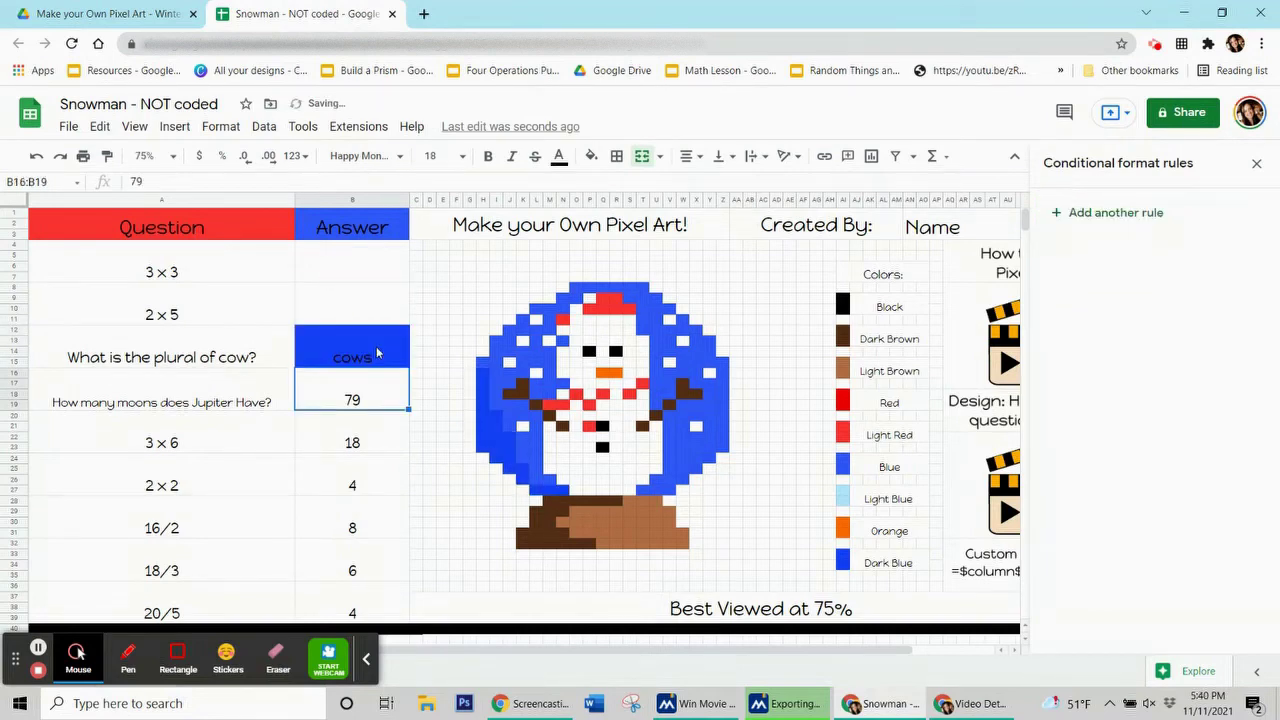
{"action": "left_click", "coordinate": [376, 348]}
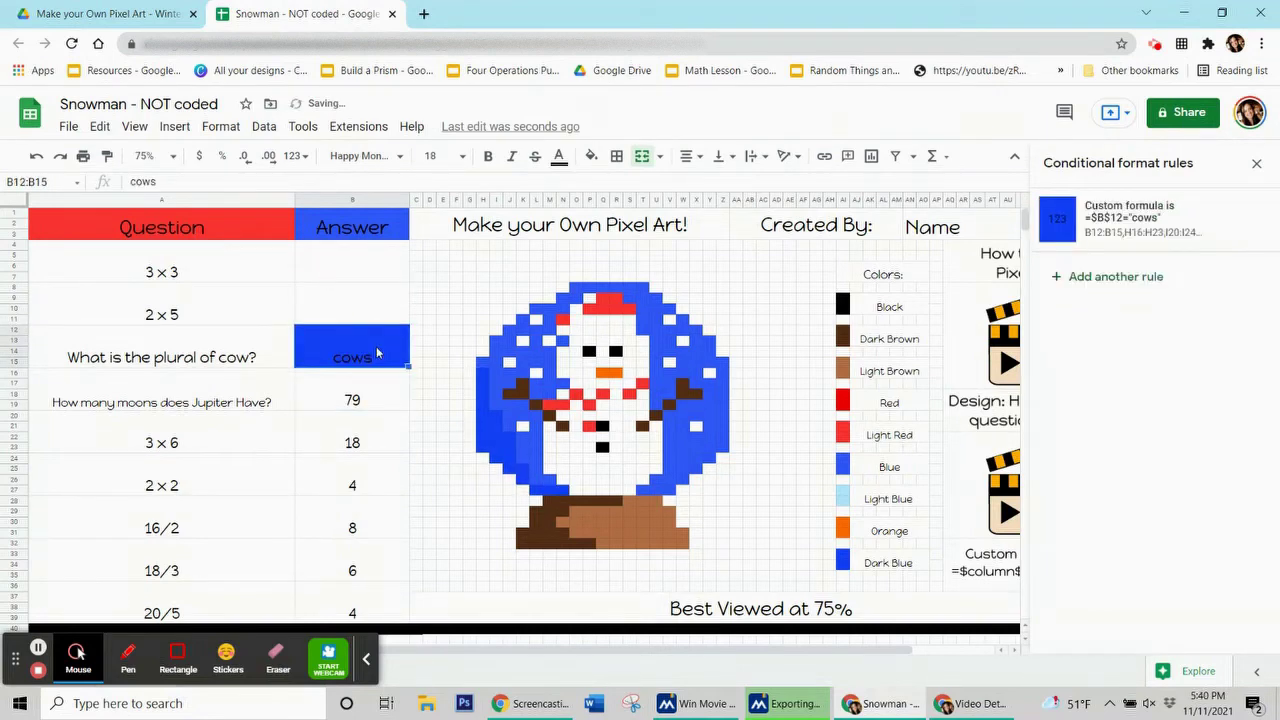
{"action": "key", "text": "Delete"}
{"action": "left_click", "coordinate": [378, 279]}
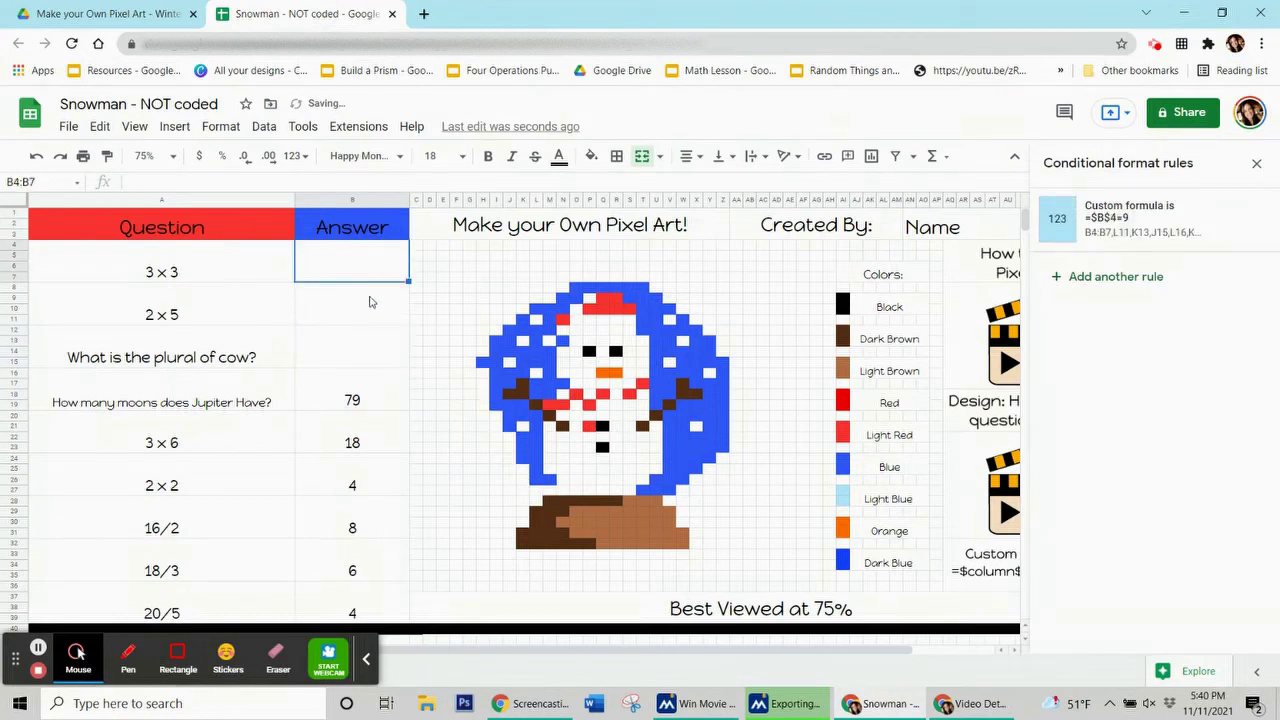
{"action": "left_click", "coordinate": [372, 300]}
{"action": "left_click", "coordinate": [366, 340]}
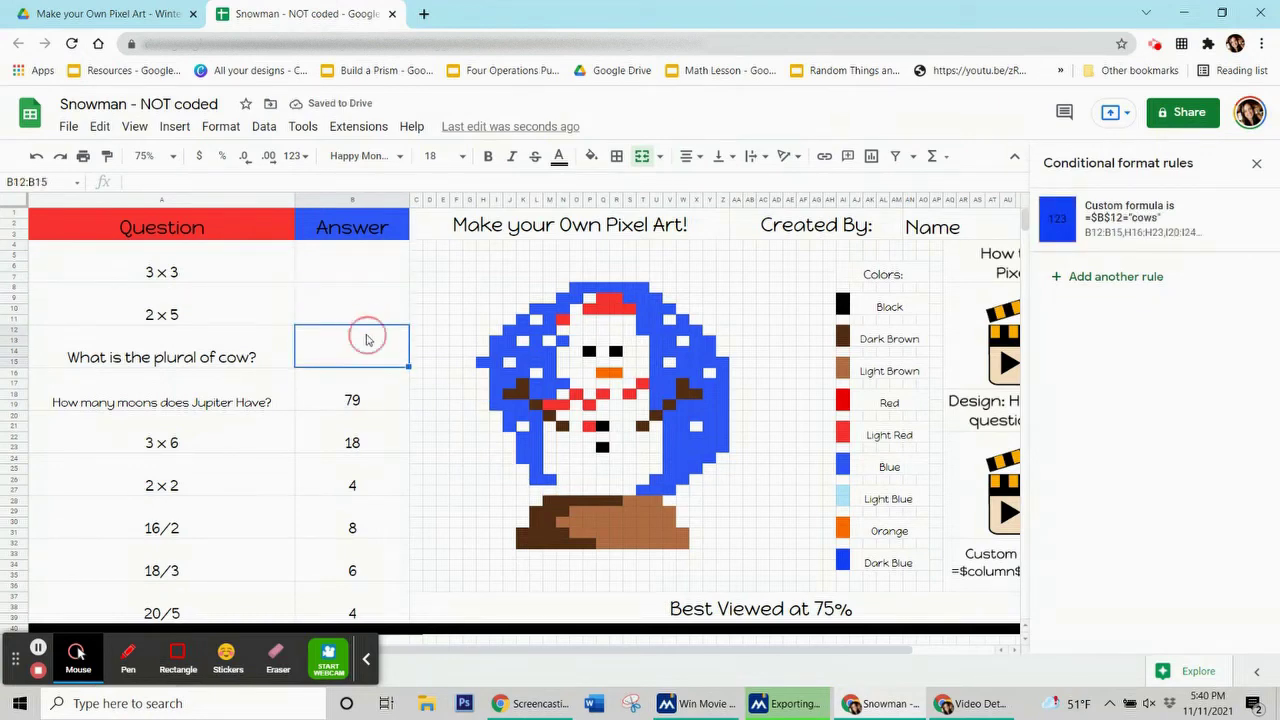
- Check the fill color of the snowman's arm pixel K17 and return to the Jupiter moons answer cell
{"action": "left_click", "coordinate": [350, 392]}
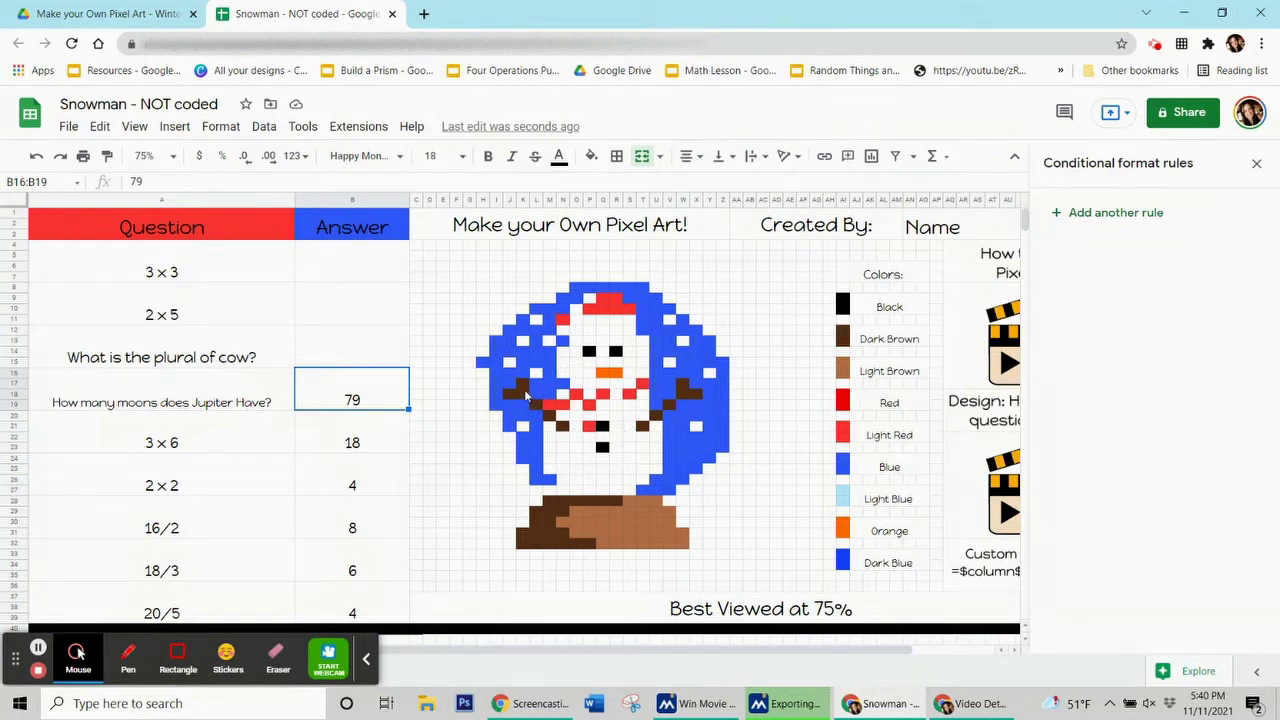
{"action": "left_click", "coordinate": [524, 388]}
{"action": "left_click", "coordinate": [591, 156]}
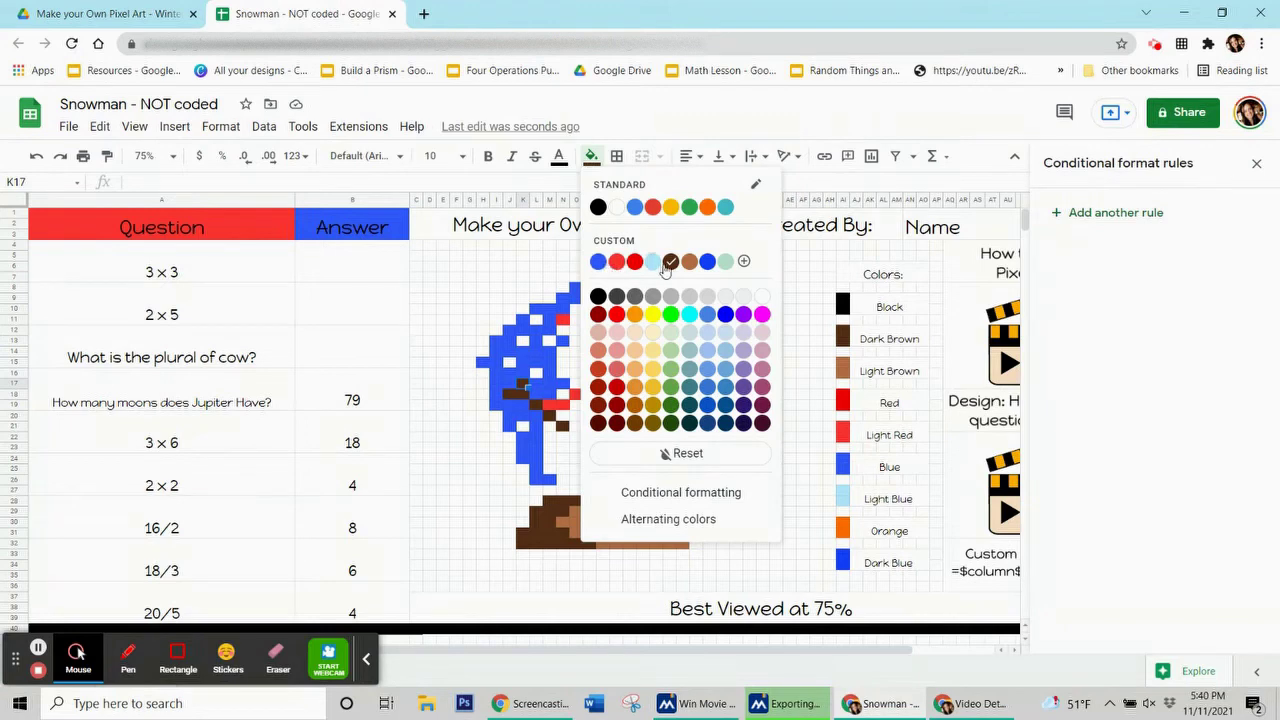
{"action": "left_click", "coordinate": [312, 390]}
{"action": "double_click", "coordinate": [312, 390]}
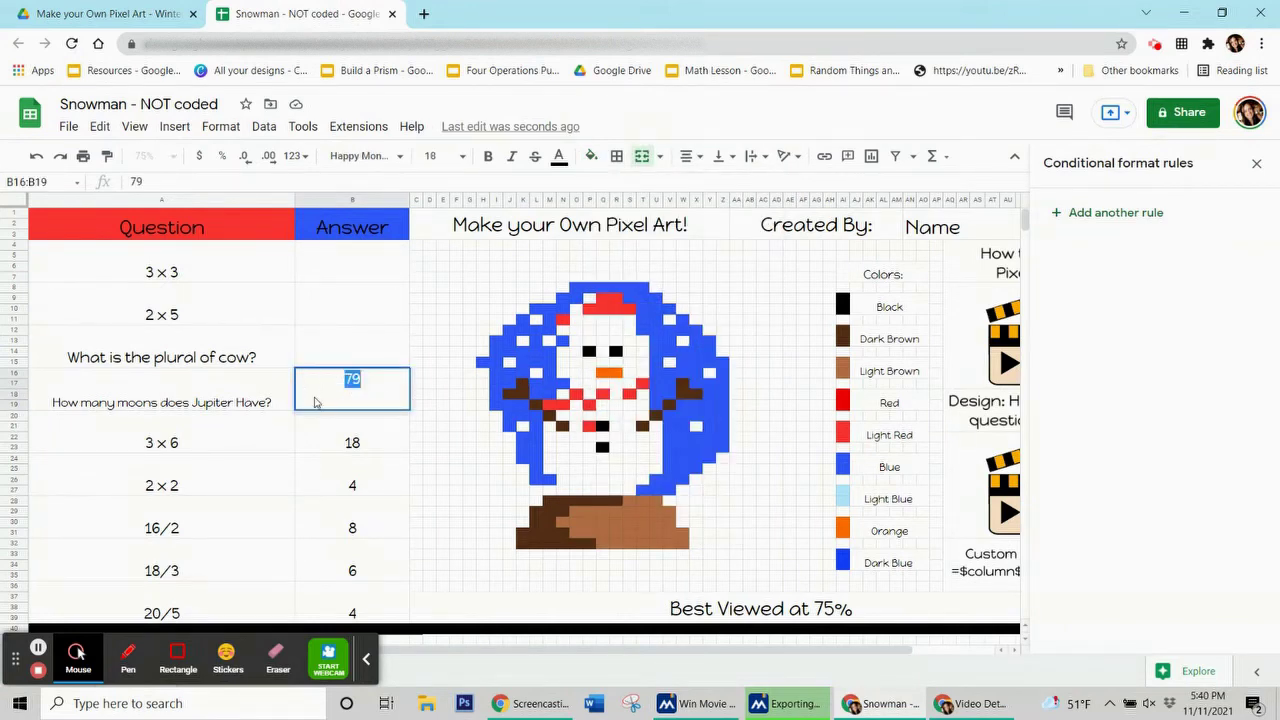
- Add a conditional format rule with dark brown fill and white text to the Jupiter moons answer cell
{"action": "left_click", "coordinate": [1085, 216]}
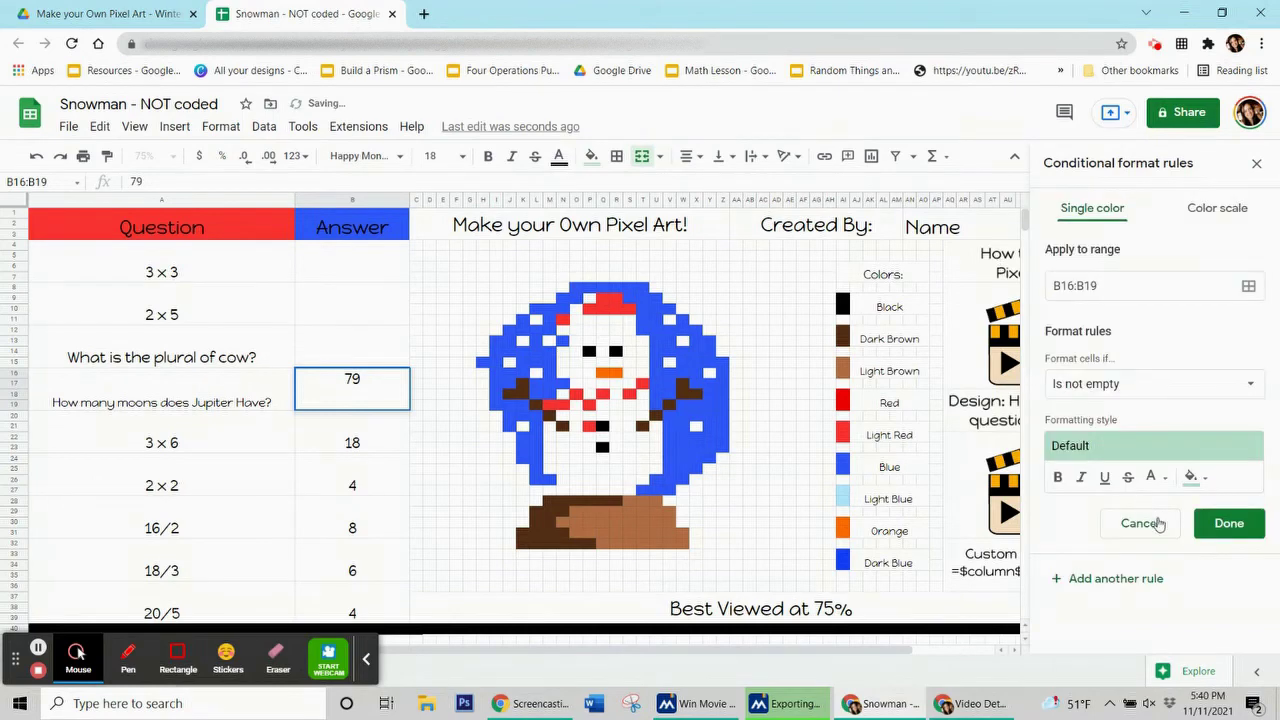
{"action": "left_click", "coordinate": [1193, 478]}
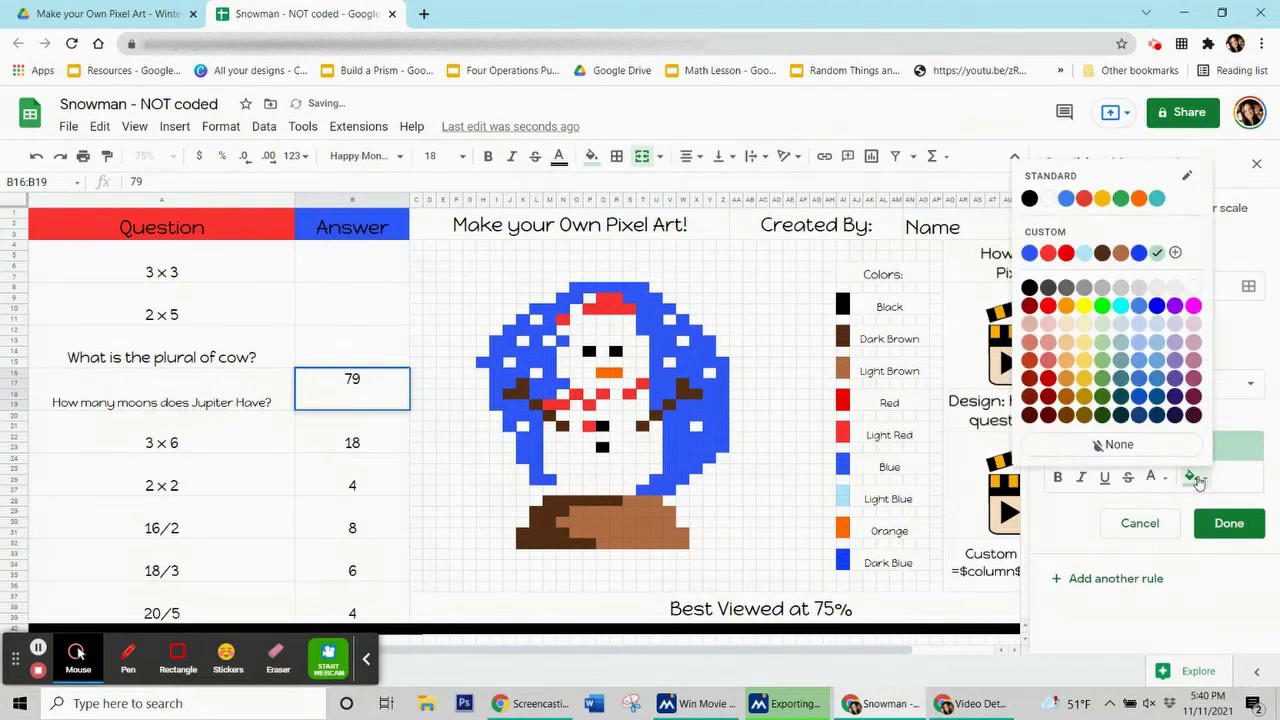
{"action": "left_click", "coordinate": [1102, 253]}
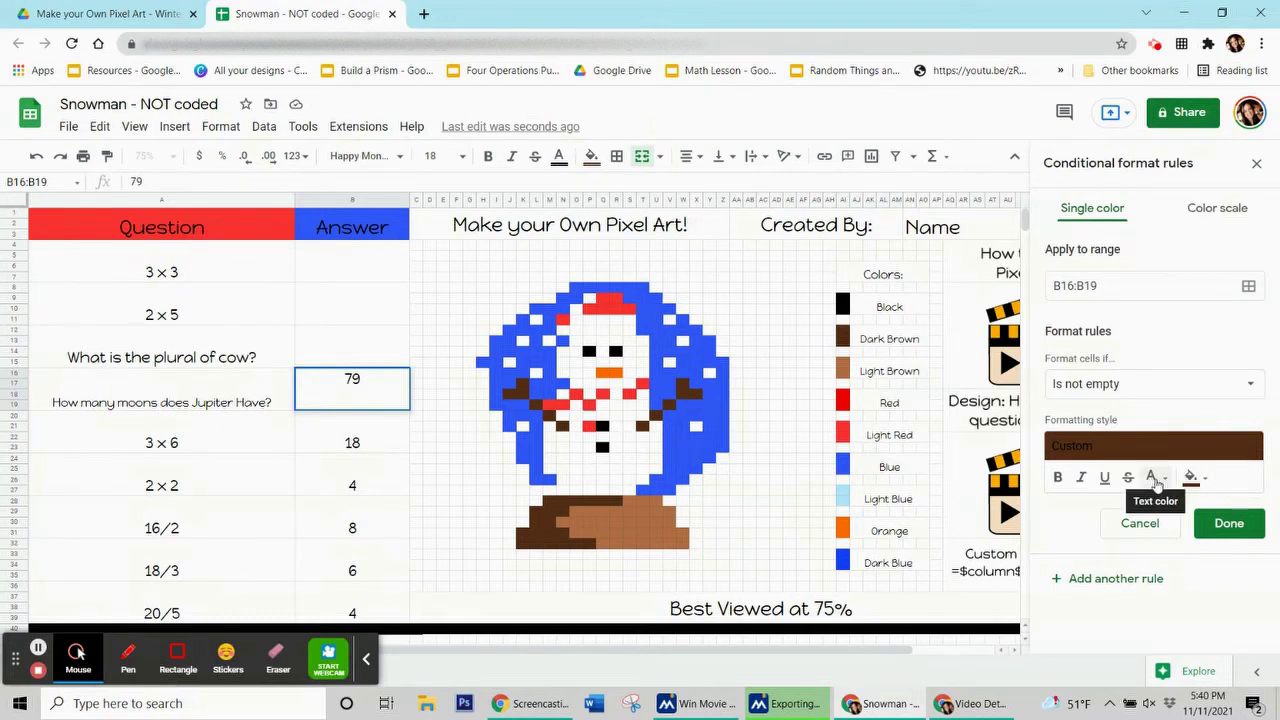
{"action": "left_click", "coordinate": [1155, 478]}
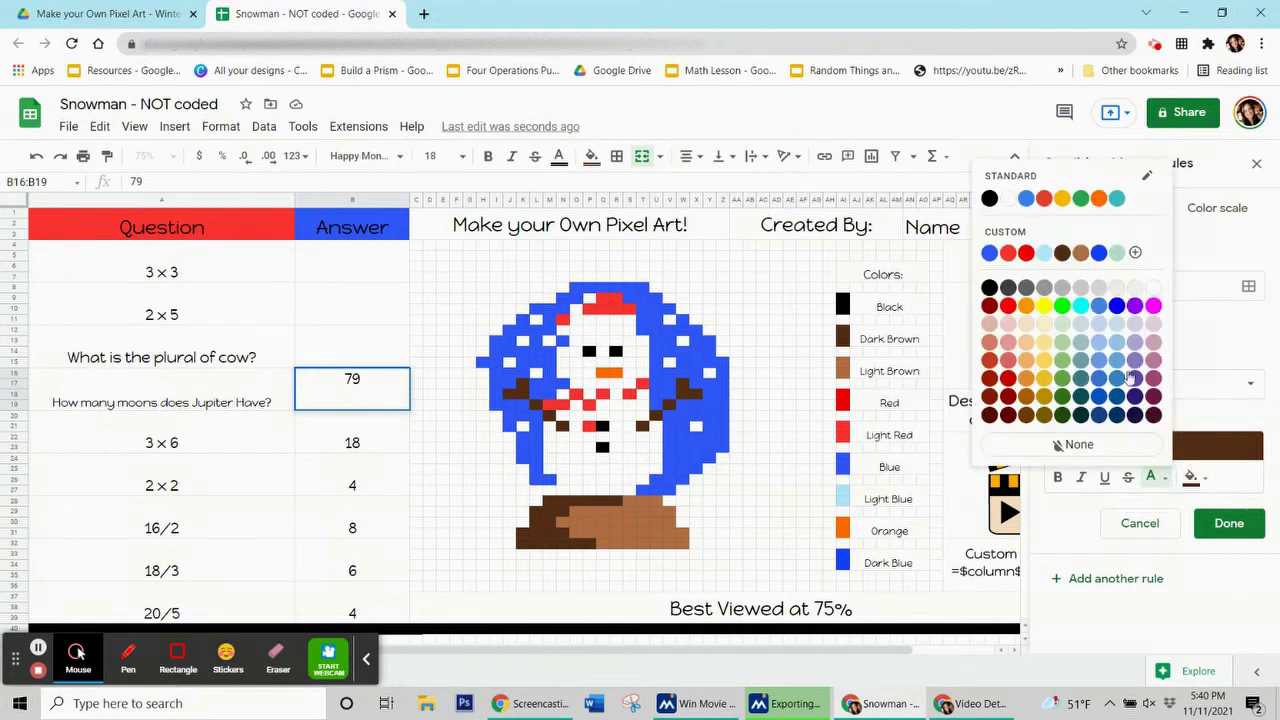
{"action": "left_click", "coordinate": [1153, 290]}
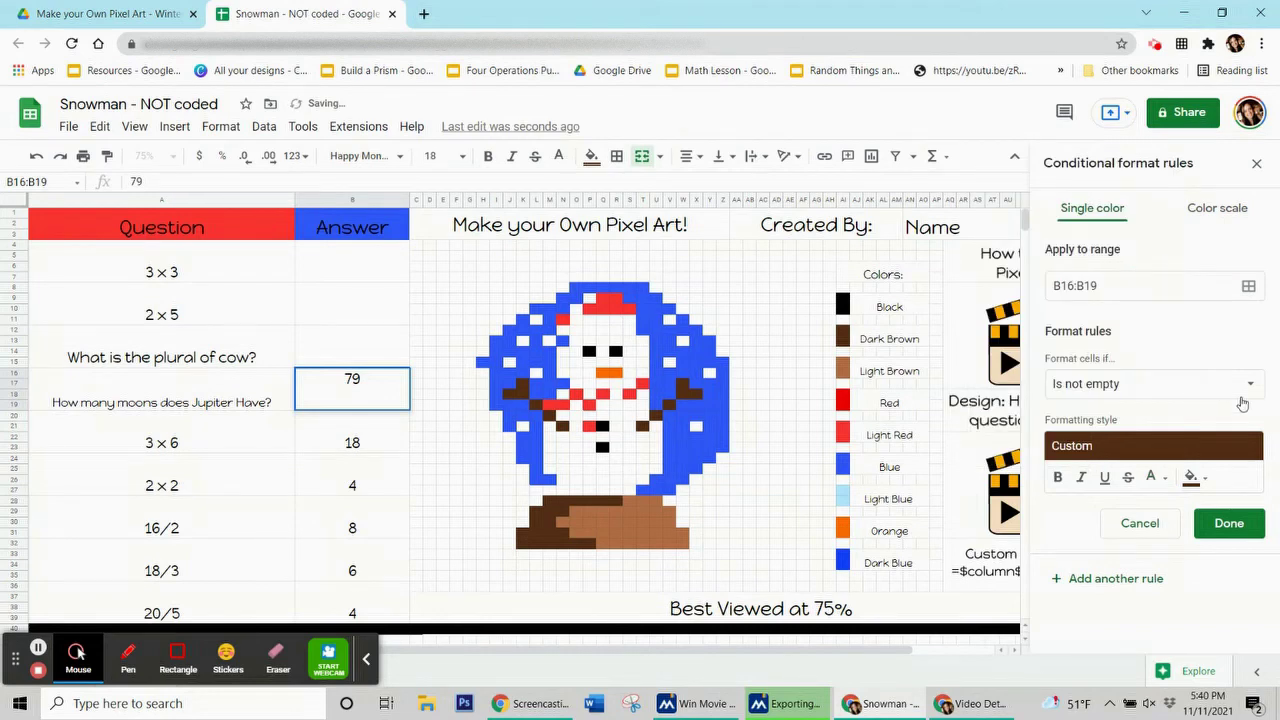
- Set the dark brown rule's condition to the custom formula =$b$16=79
{"action": "left_click", "coordinate": [1243, 382]}
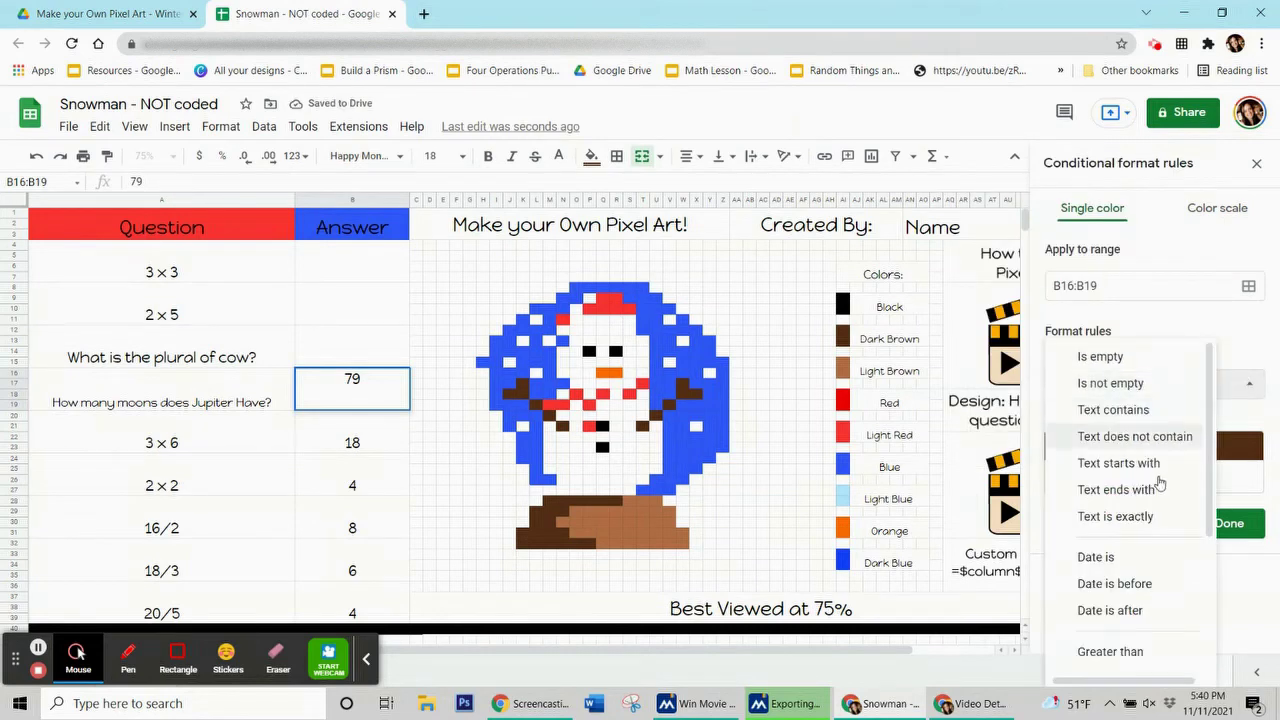
{"action": "scroll", "coordinate": [1155, 505], "scroll_direction": "down", "scroll_amount": 3}
{"action": "left_click", "coordinate": [1127, 656]}
{"action": "left_click", "coordinate": [1122, 428]}
{"action": "type", "text": "=$b$16="}
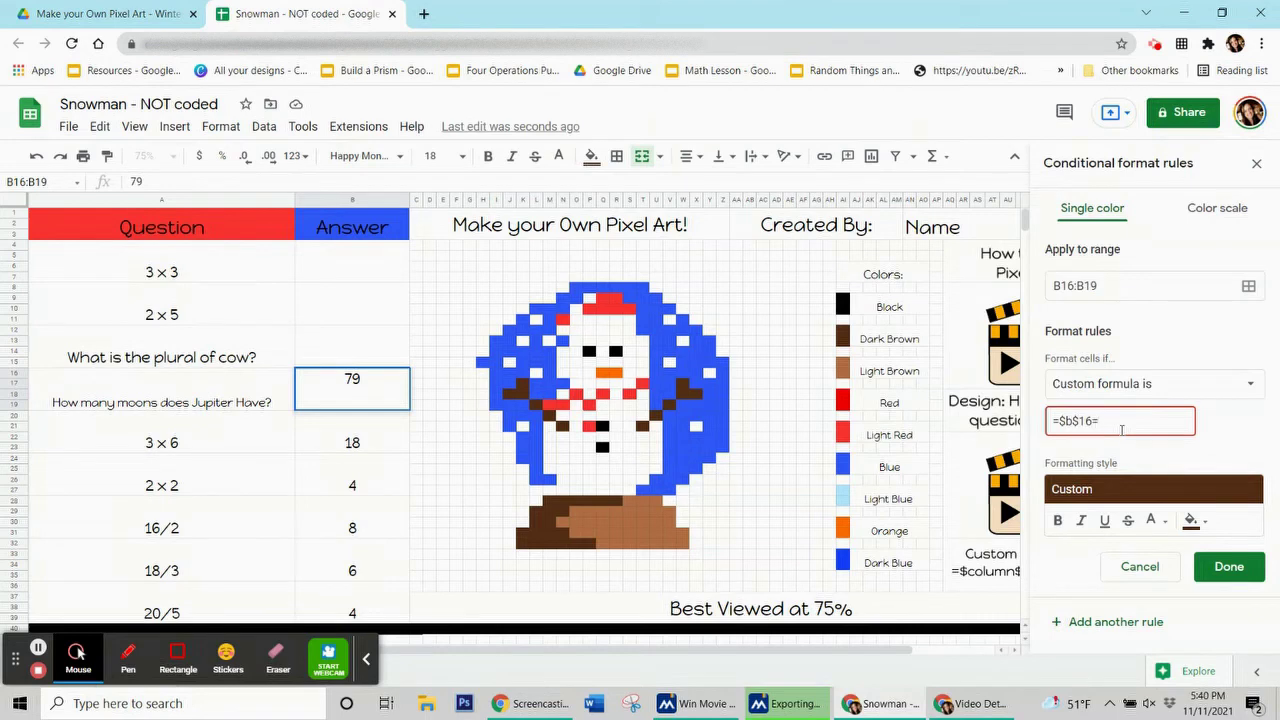
{"action": "type", "text": "76"}
{"action": "key", "text": "BackSpace"}
{"action": "type", "text": "9"}
{"action": "left_click", "coordinate": [1224, 438]}
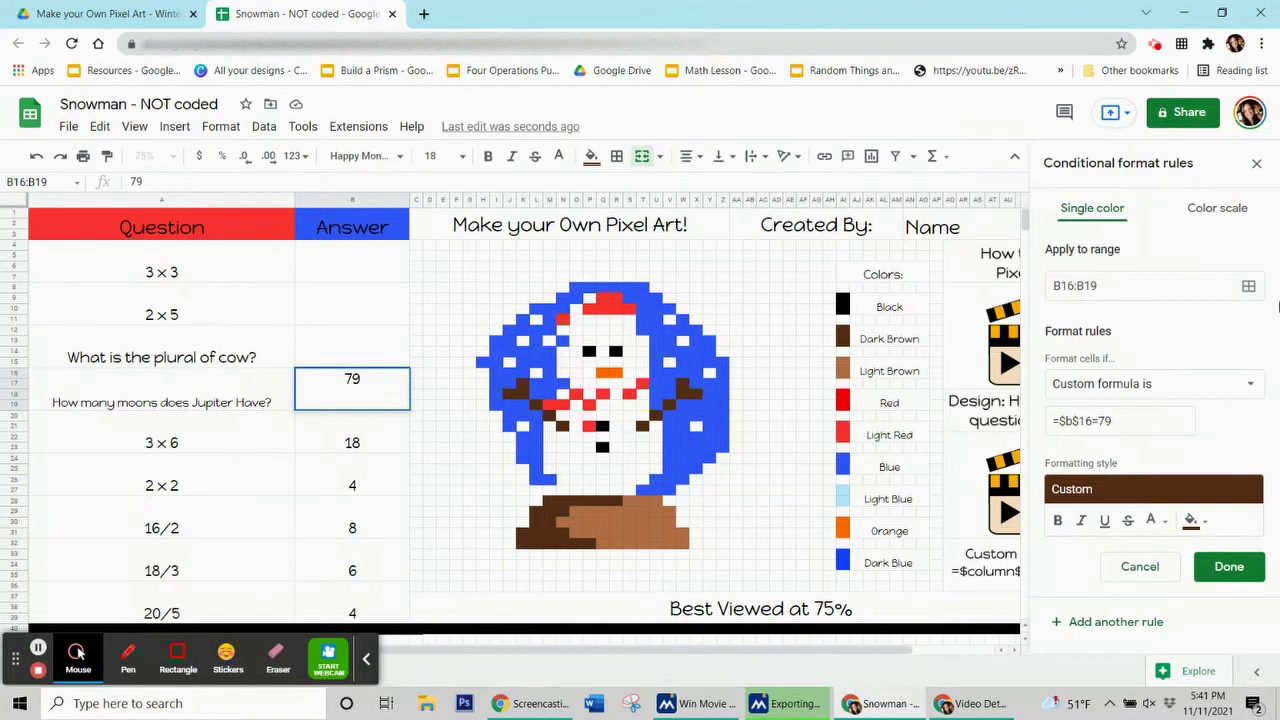
- Extend the dark brown rule's range to the snowman's arm pixels K17, J18, L19, M20, N21, W17:W18, X18, V19, U20 and T21
{"action": "left_click", "coordinate": [1248, 286]}
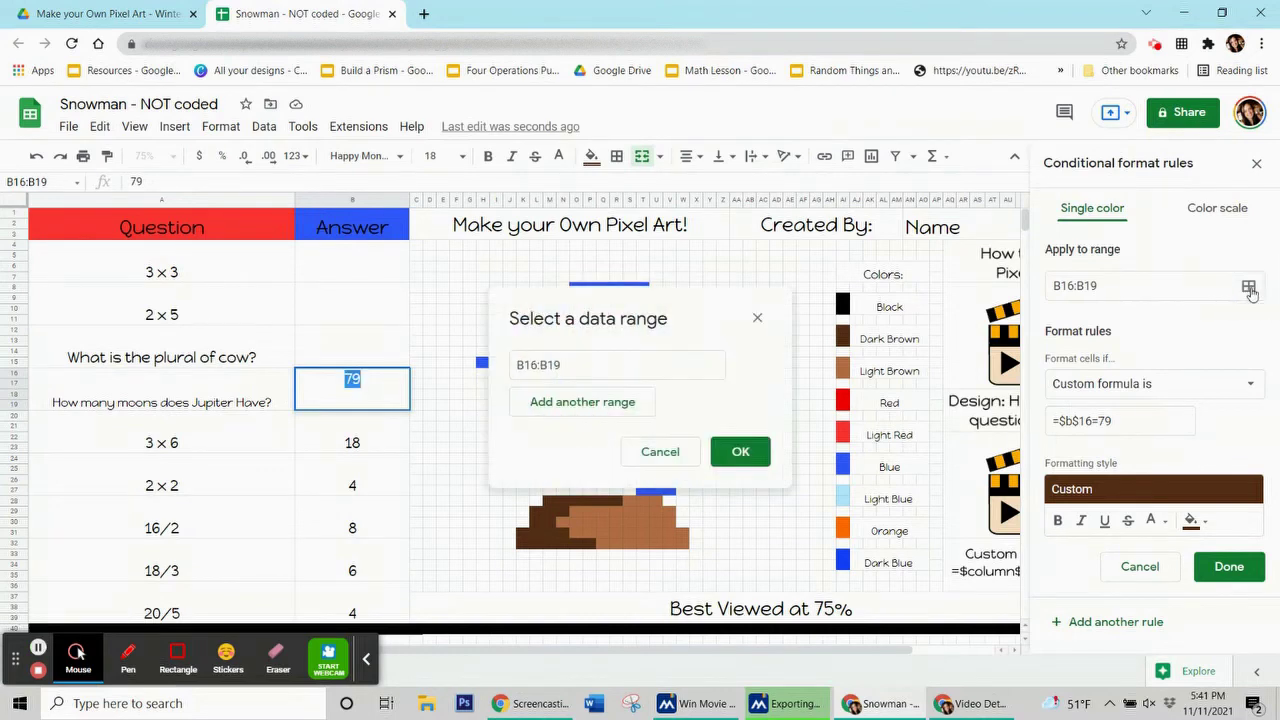
{"action": "left_click_drag", "start_coordinate": [706, 298], "coordinate": [300, 185]}
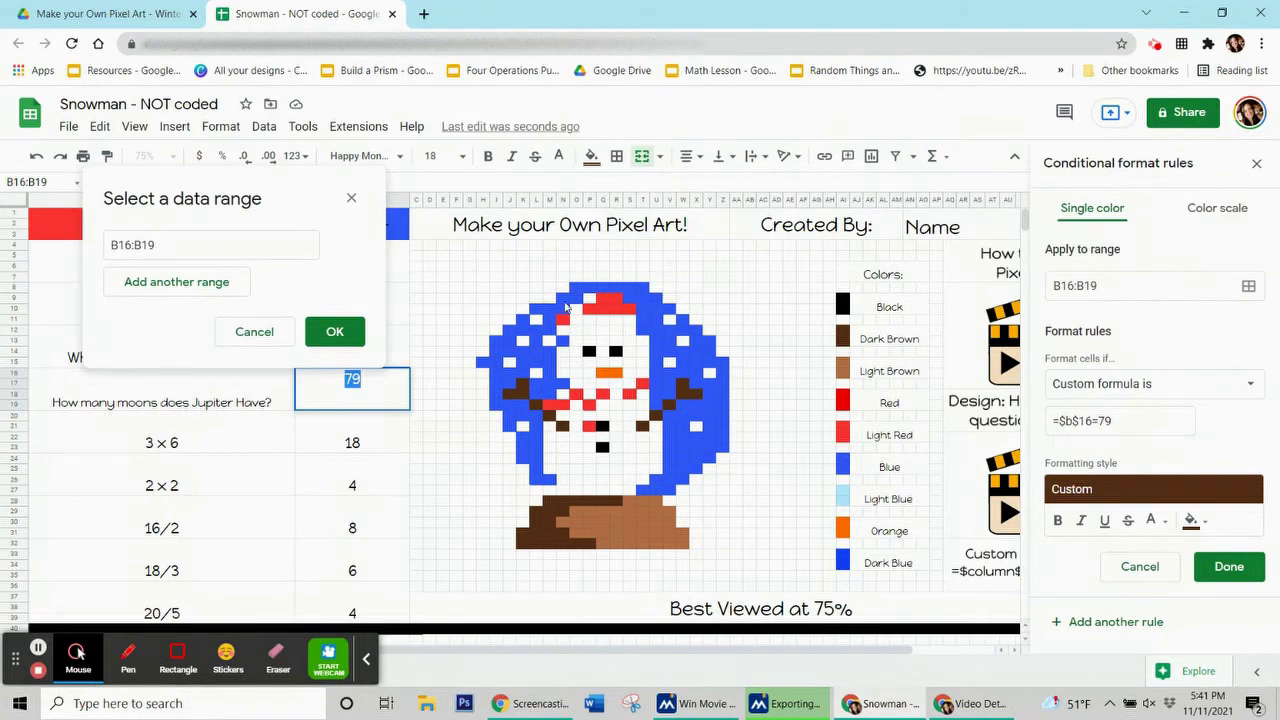
{"action": "left_click", "coordinate": [521, 394]}
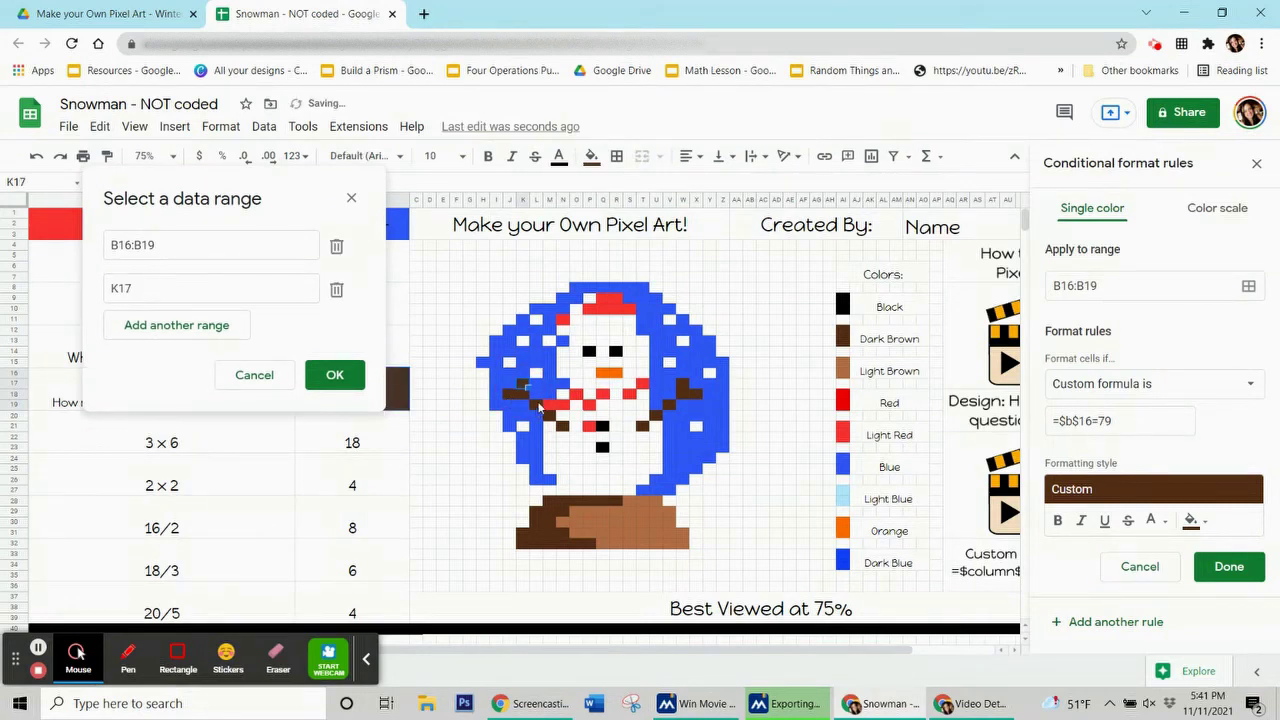
{"action": "left_click", "coordinate": [548, 420], "text": "ctrl"}
{"action": "left_click", "coordinate": [562, 427], "text": "ctrl"}
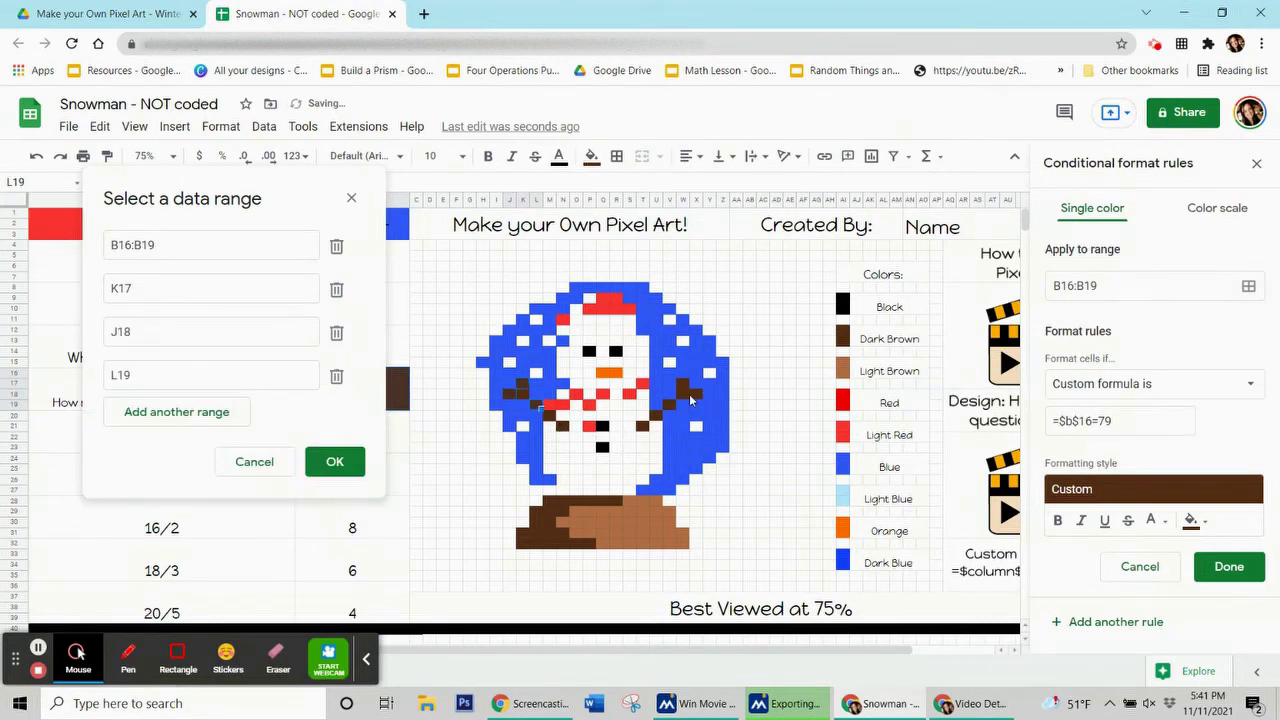
{"action": "left_click_drag", "start_coordinate": [681, 388], "coordinate": [682, 397]}
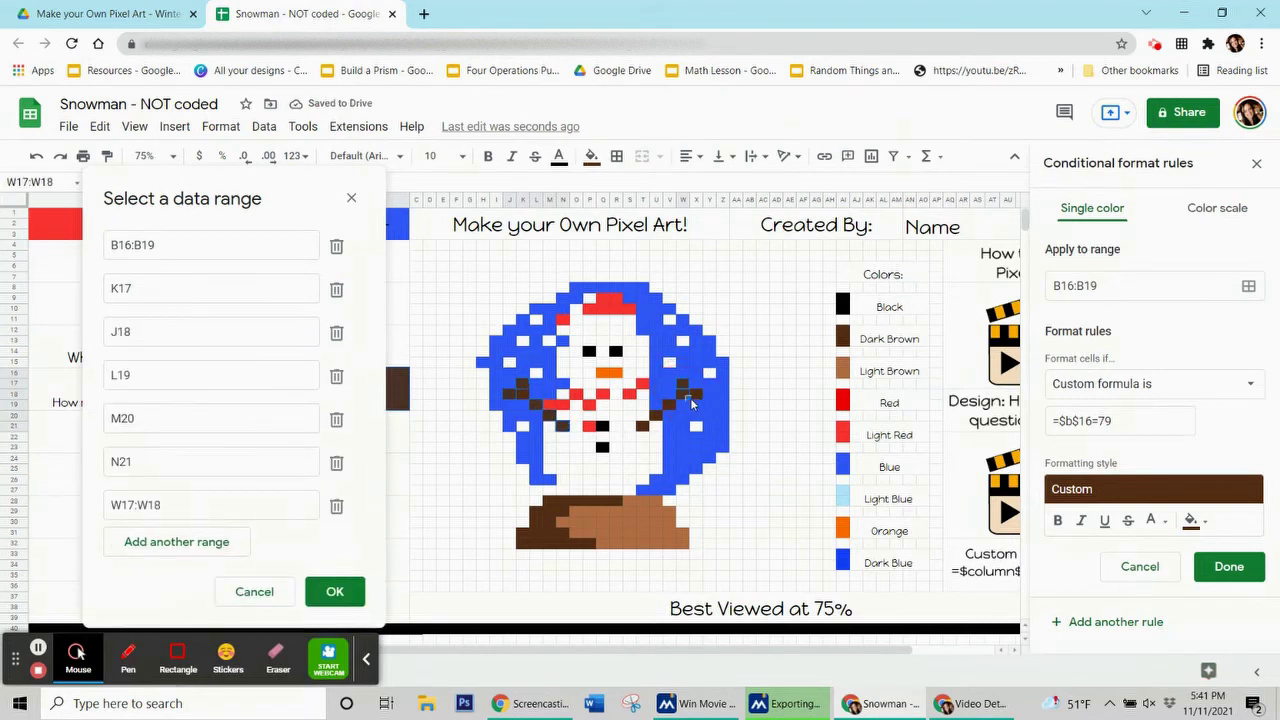
{"action": "left_click", "coordinate": [697, 399], "text": "ctrl"}
{"action": "left_click", "coordinate": [660, 418], "text": "ctrl"}
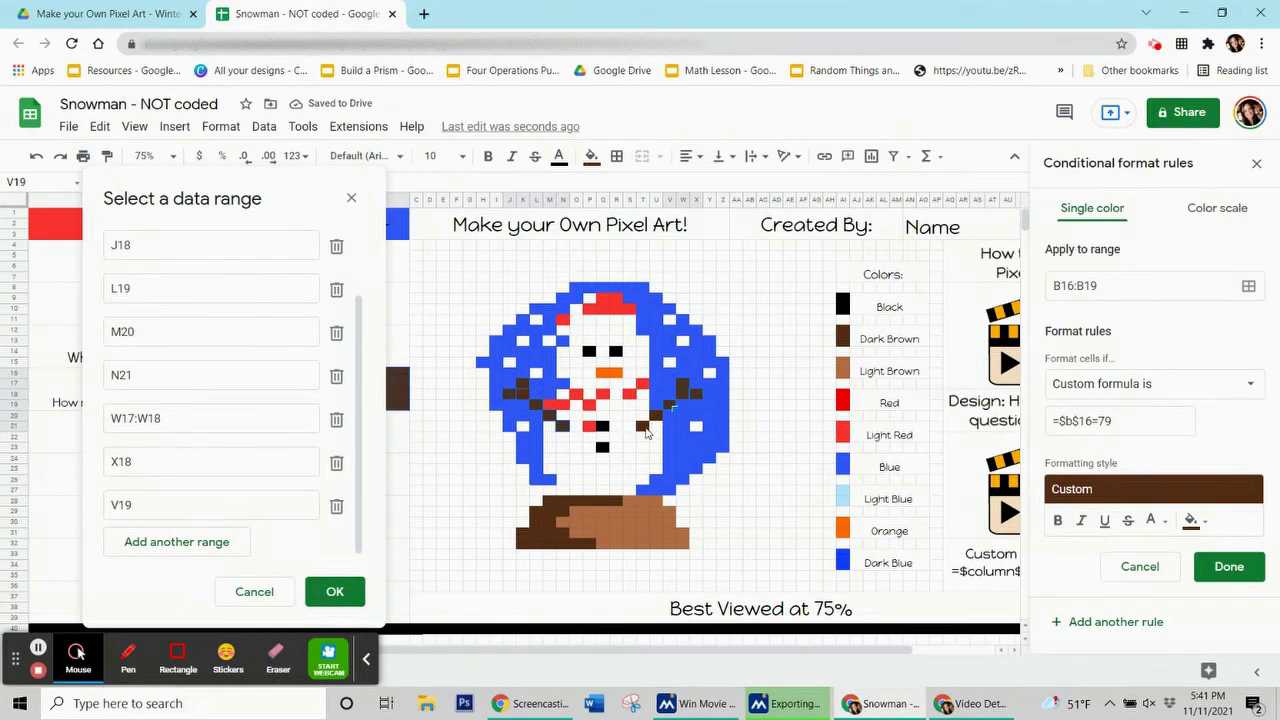
{"action": "left_click", "coordinate": [645, 428], "text": "ctrl"}
- Add the base pixels M28:R28, L29:N29, L30:M30, K31:N31 and K32:P32 to the dark brown rule's range and save the rule
{"action": "left_click", "coordinate": [620, 495], "text": "ctrl"}
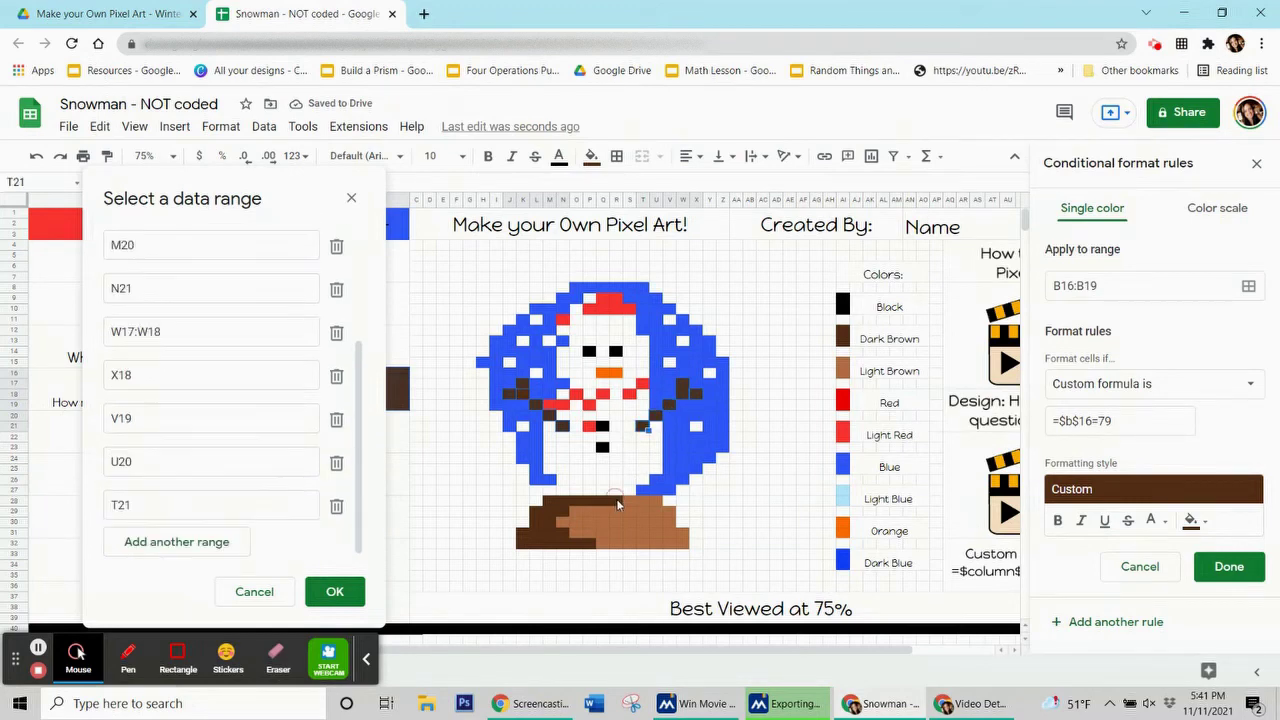
{"action": "left_click_drag", "start_coordinate": [614, 500], "coordinate": [546, 502]}
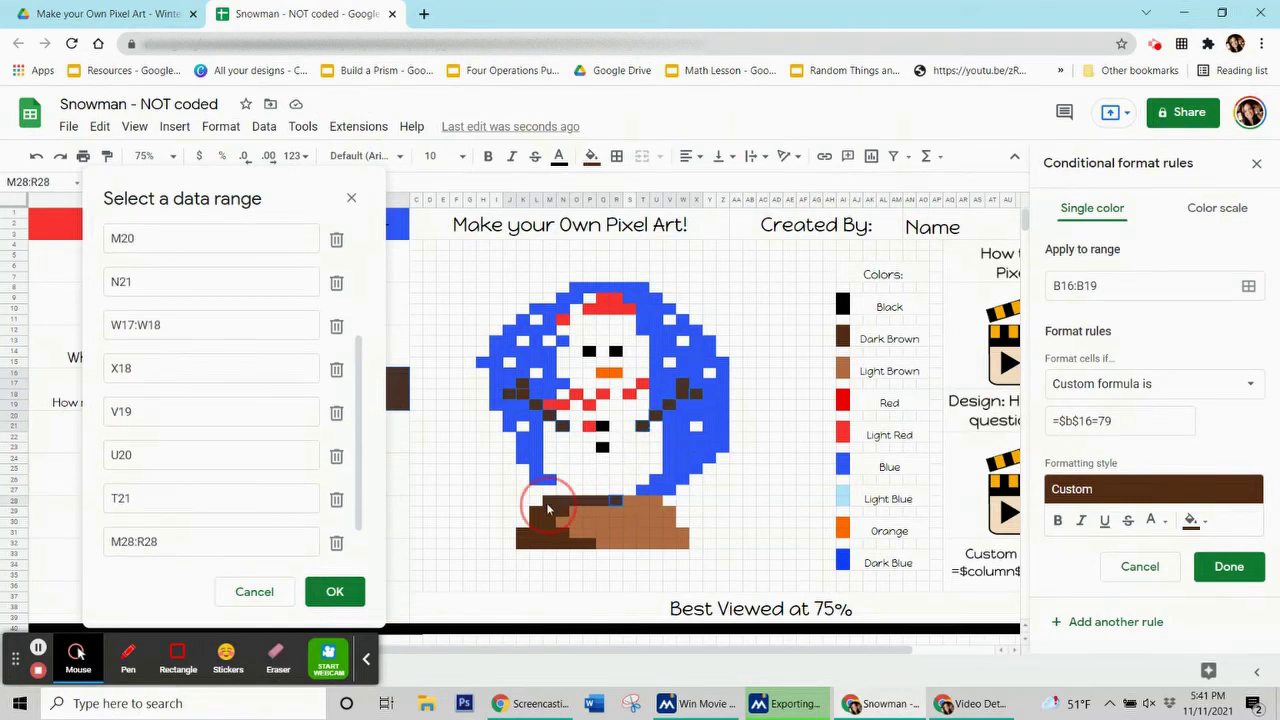
{"action": "left_click_drag", "start_coordinate": [565, 519], "coordinate": [537, 532]}
{"action": "left_click", "coordinate": [546, 524], "text": "ctrl"}
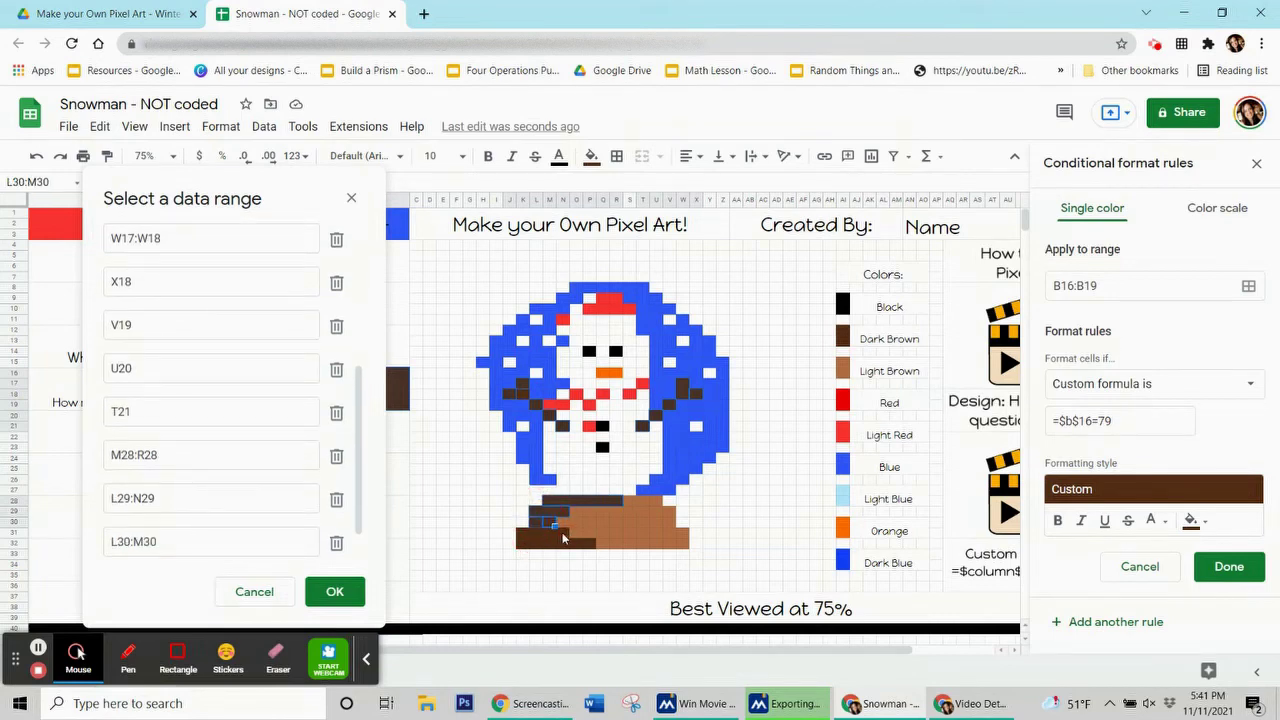
{"action": "left_click_drag", "start_coordinate": [563, 548], "coordinate": [592, 544]}
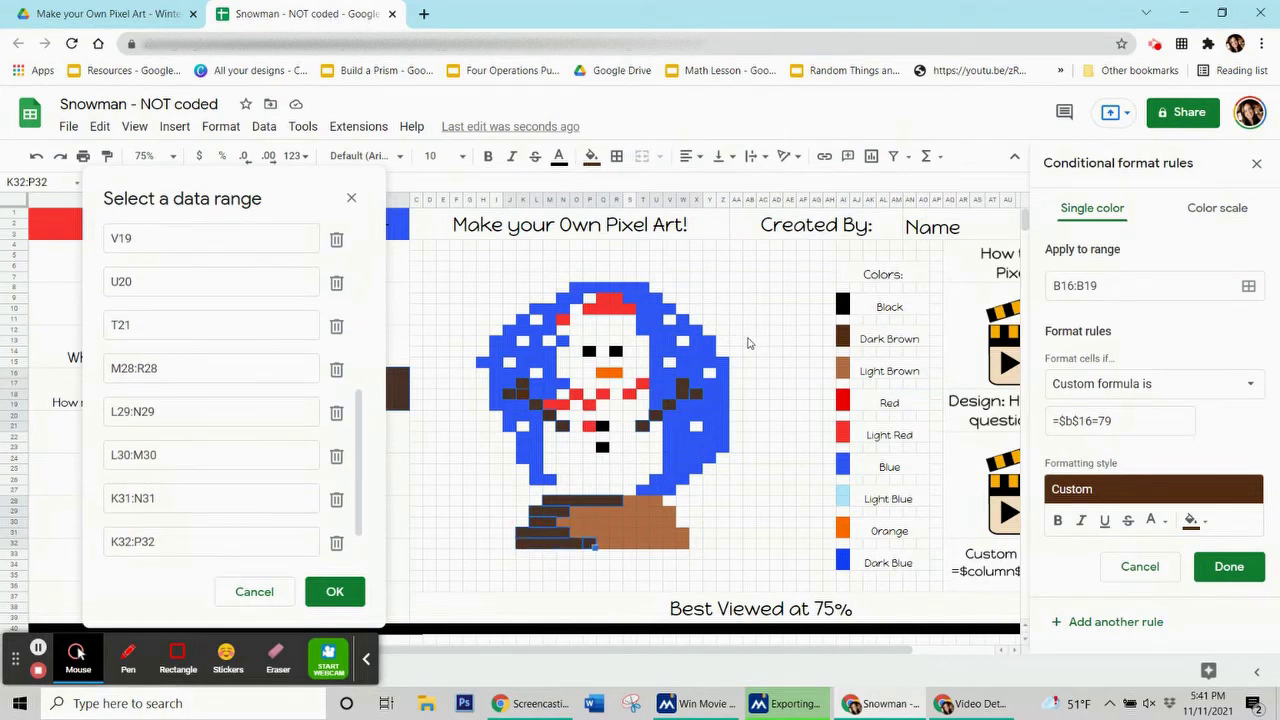
{"action": "left_click_drag", "start_coordinate": [312, 202], "coordinate": [185, 204]}
{"action": "left_click_drag", "start_coordinate": [515, 237], "coordinate": [259, 132]}
{"action": "left_click", "coordinate": [259, 540]}
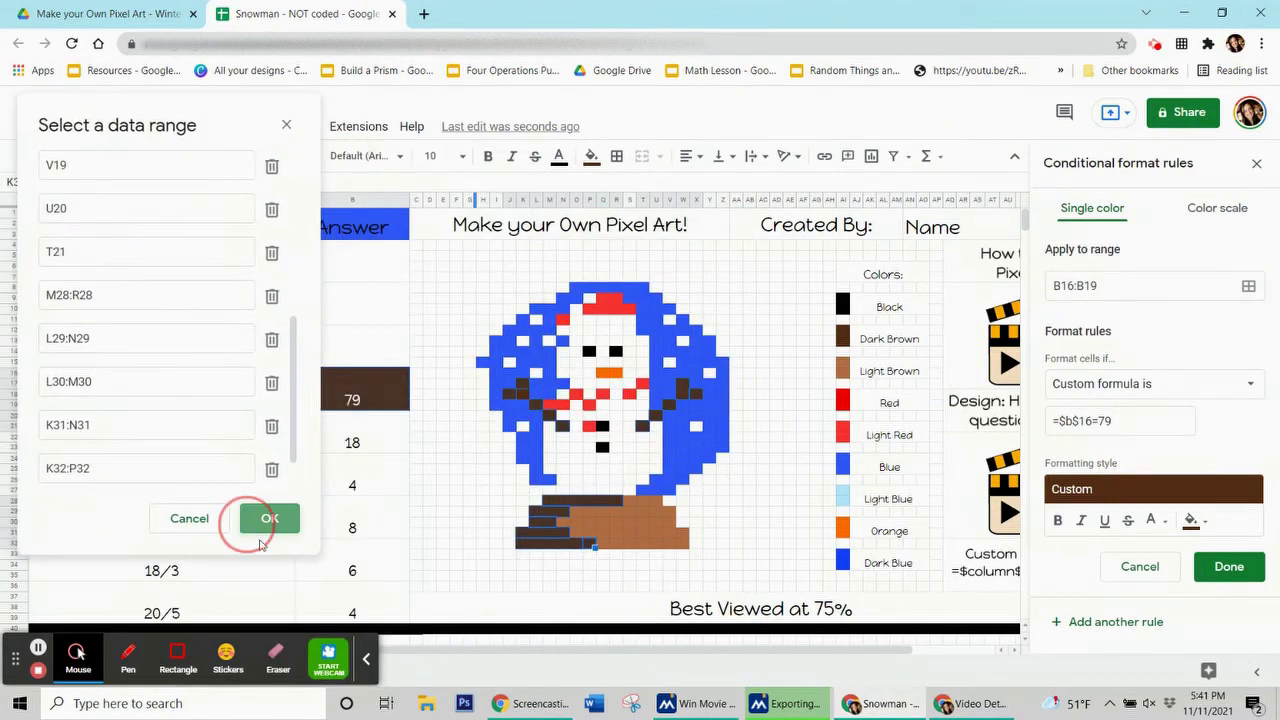
{"action": "left_click", "coordinate": [1230, 568]}
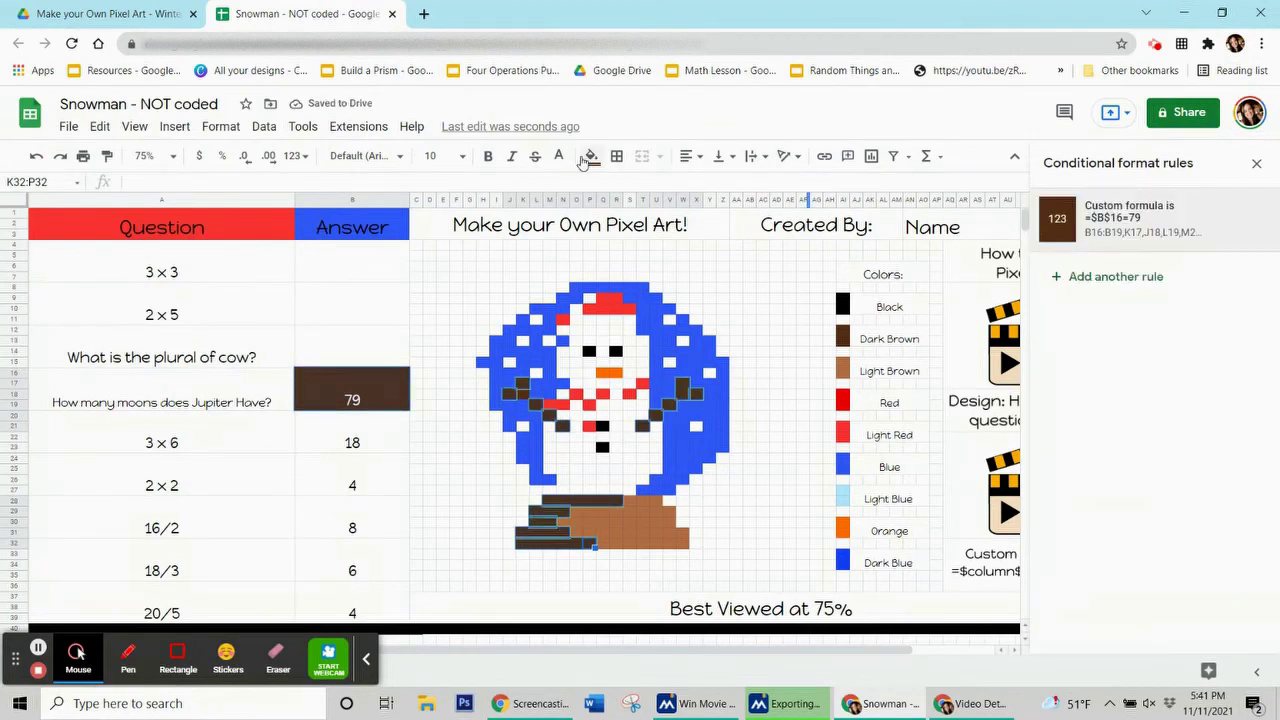
- Reset the fill color of the dark brown pixels and clear the Jupiter moons answer
{"action": "left_click", "coordinate": [588, 158]}
{"action": "left_click", "coordinate": [624, 452]}
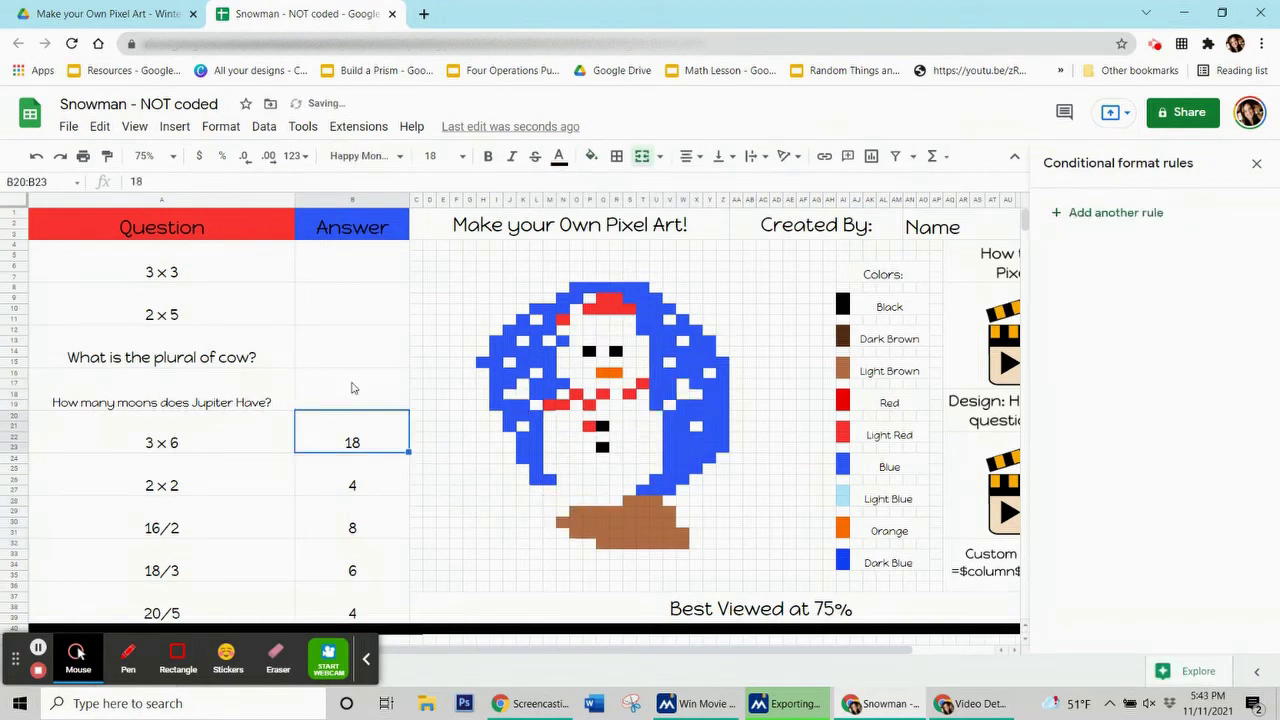
{"action": "left_click", "coordinate": [38, 648]}
- Add a conditional format rule with light brown fill and the custom formula =$b$20=18 to the 3 x 6 answer cell
{"action": "left_click", "coordinate": [591, 156]}
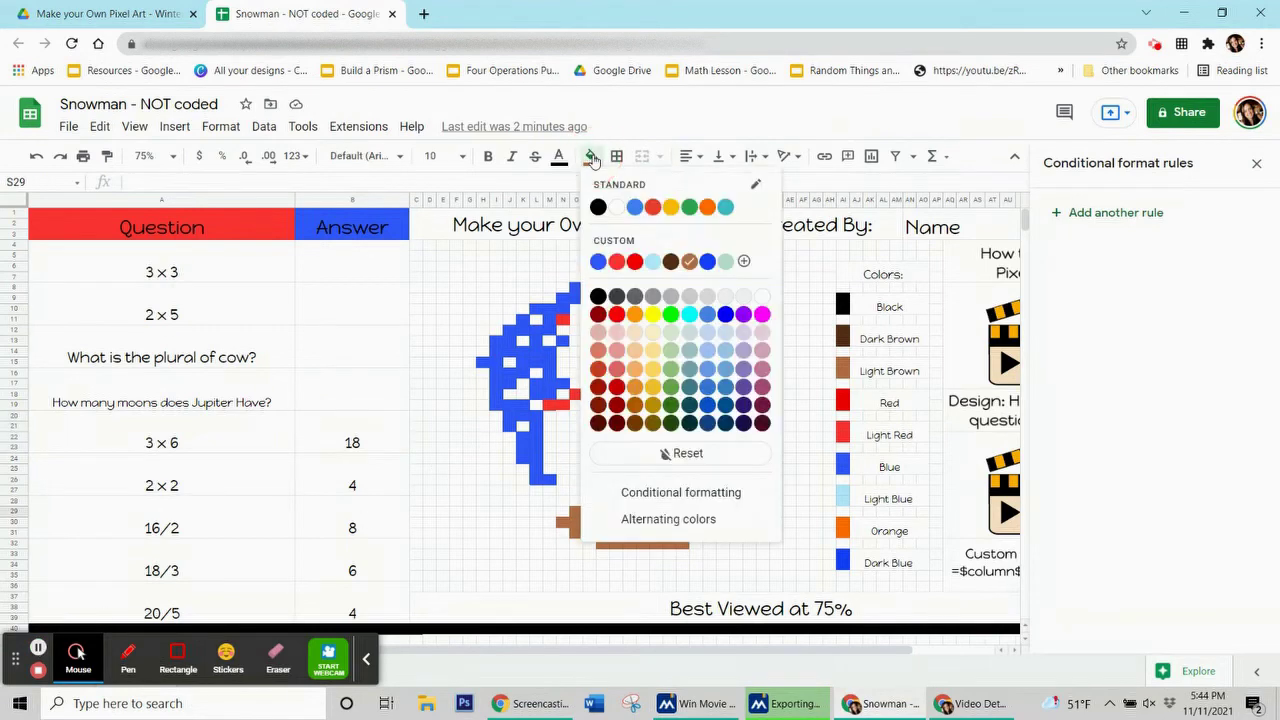
{"action": "left_click", "coordinate": [1073, 218]}
{"action": "left_click", "coordinate": [1190, 477]}
{"action": "left_click", "coordinate": [1120, 252]}
{"action": "left_click", "coordinate": [1249, 387]}
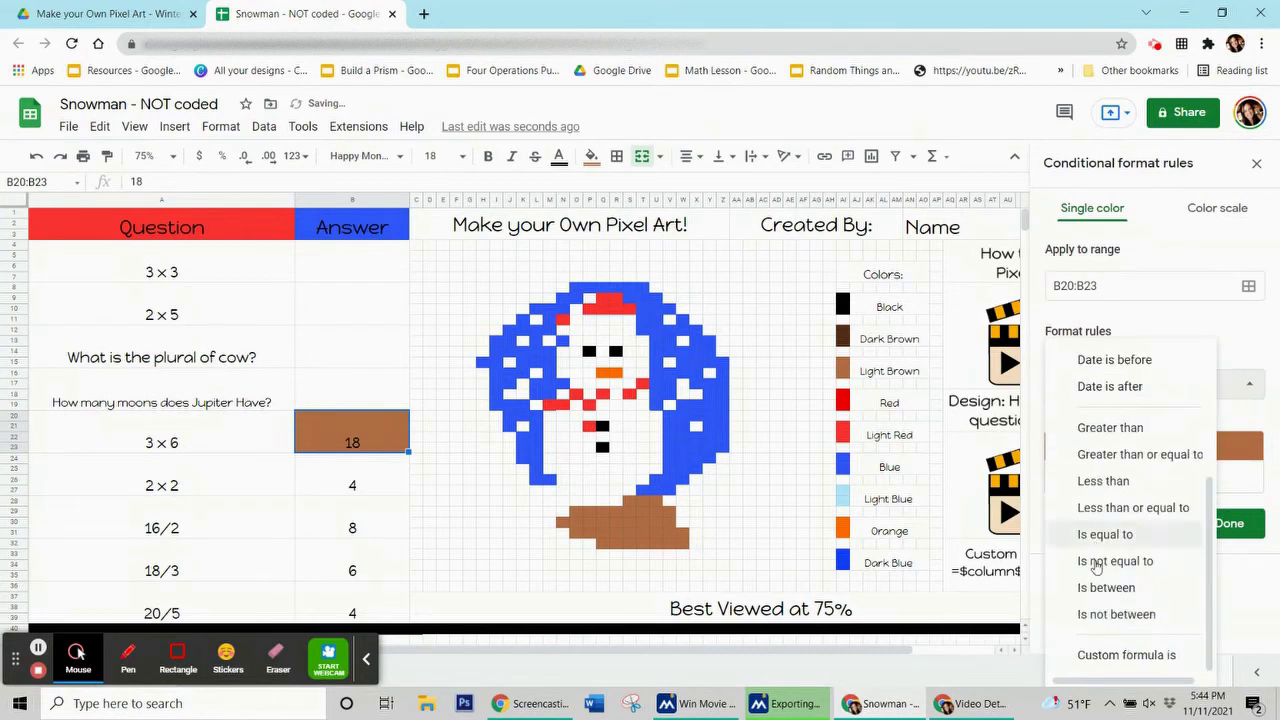
{"action": "left_click", "coordinate": [1100, 654]}
{"action": "type", "text": "=$b$20=18"}
- Extend the light brown rule's range to the remaining base pixels, including O29:V31, S28:U28, N30 and Q32:W32
{"action": "left_click", "coordinate": [1249, 286]}
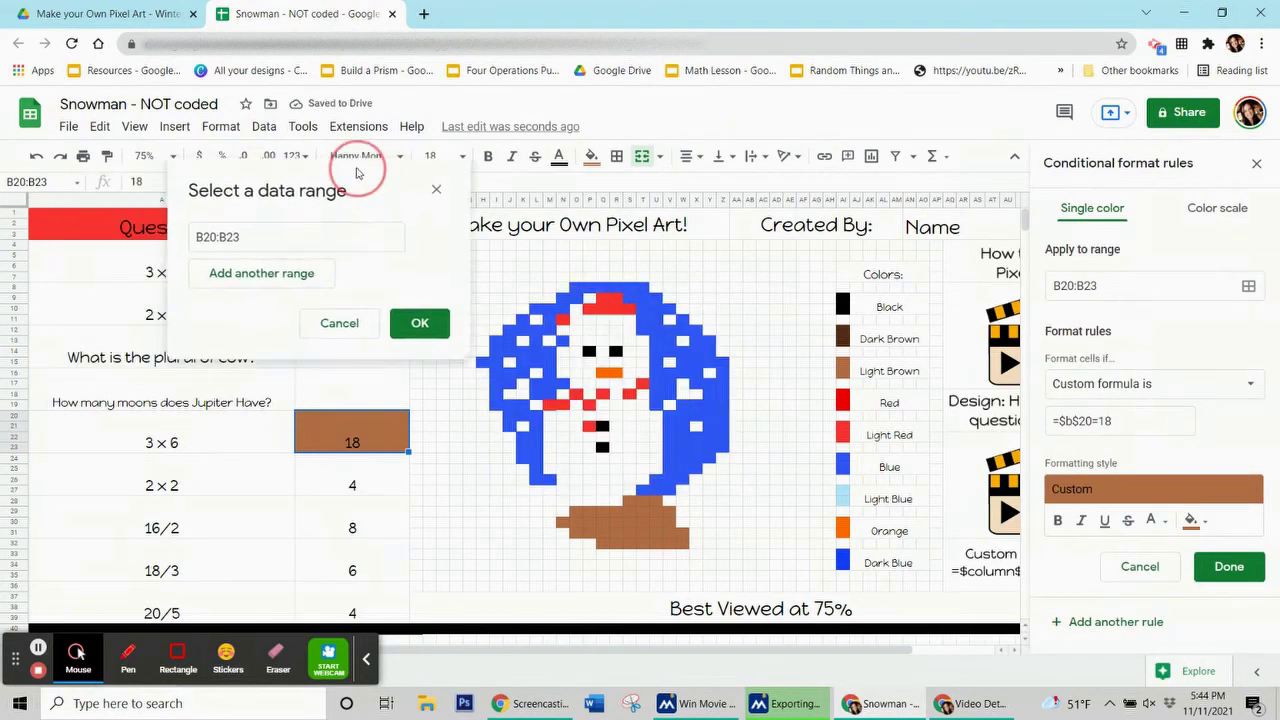
{"action": "left_click_drag", "start_coordinate": [575, 510], "coordinate": [658, 499]}
{"action": "left_click", "coordinate": [562, 522]}
{"action": "left_click", "coordinate": [683, 536]}
{"action": "left_click_drag", "start_coordinate": [683, 543], "coordinate": [602, 543]}
{"action": "key", "text": "Return"}
{"action": "key", "text": "Return"}
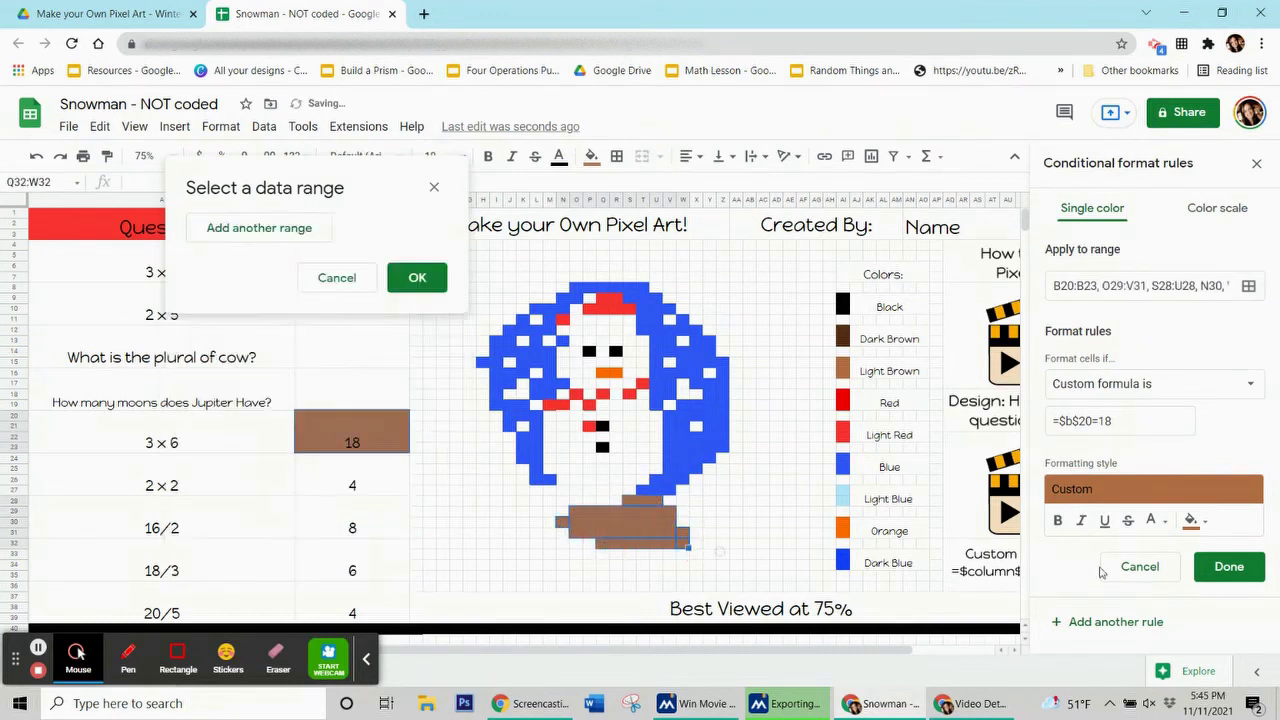
- Reset the fill color of the light brown base pixels and clear the 3 x 6 answer
{"action": "left_click", "coordinate": [590, 156]}
{"action": "left_click", "coordinate": [677, 452]}
{"action": "left_click", "coordinate": [350, 442]}
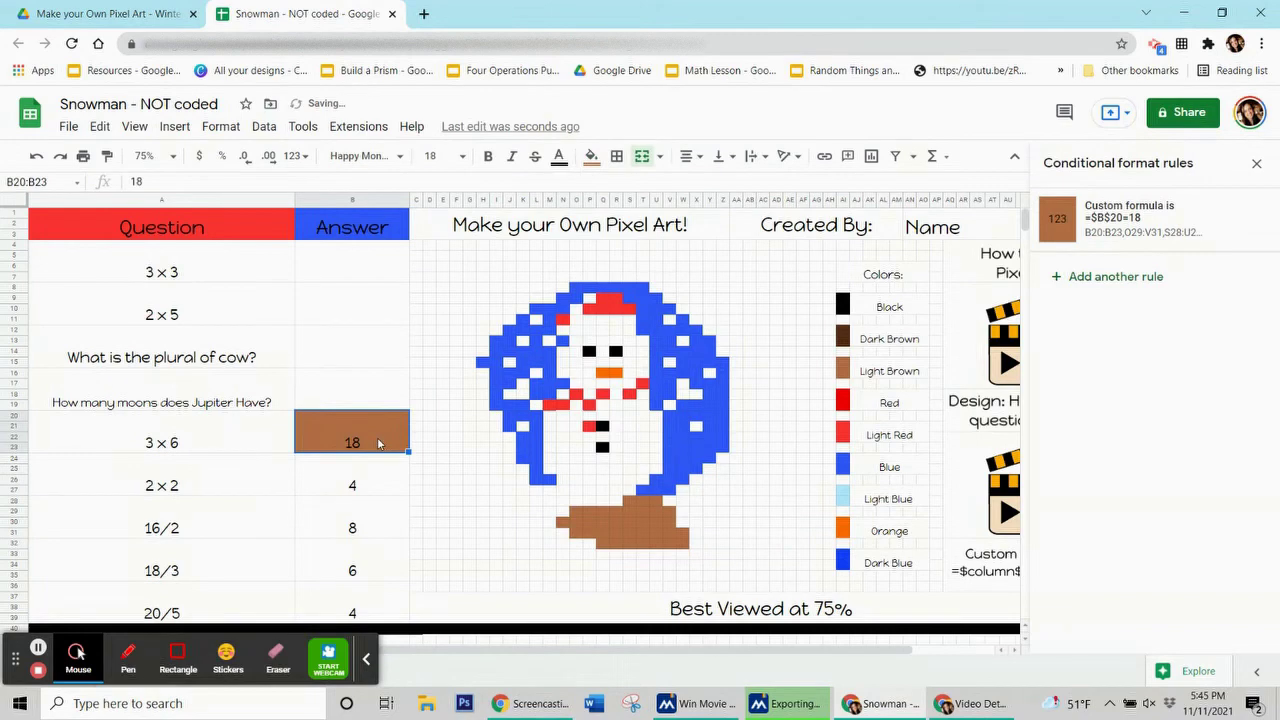
{"action": "key", "text": "Delete"}
- Add a conditional format rule with black fill and the custom formula =$b$24=4 to the 2 x 2 answer cell
{"action": "left_click", "coordinate": [362, 482]}
{"action": "left_click", "coordinate": [1095, 212]}
{"action": "left_click", "coordinate": [1190, 477]}
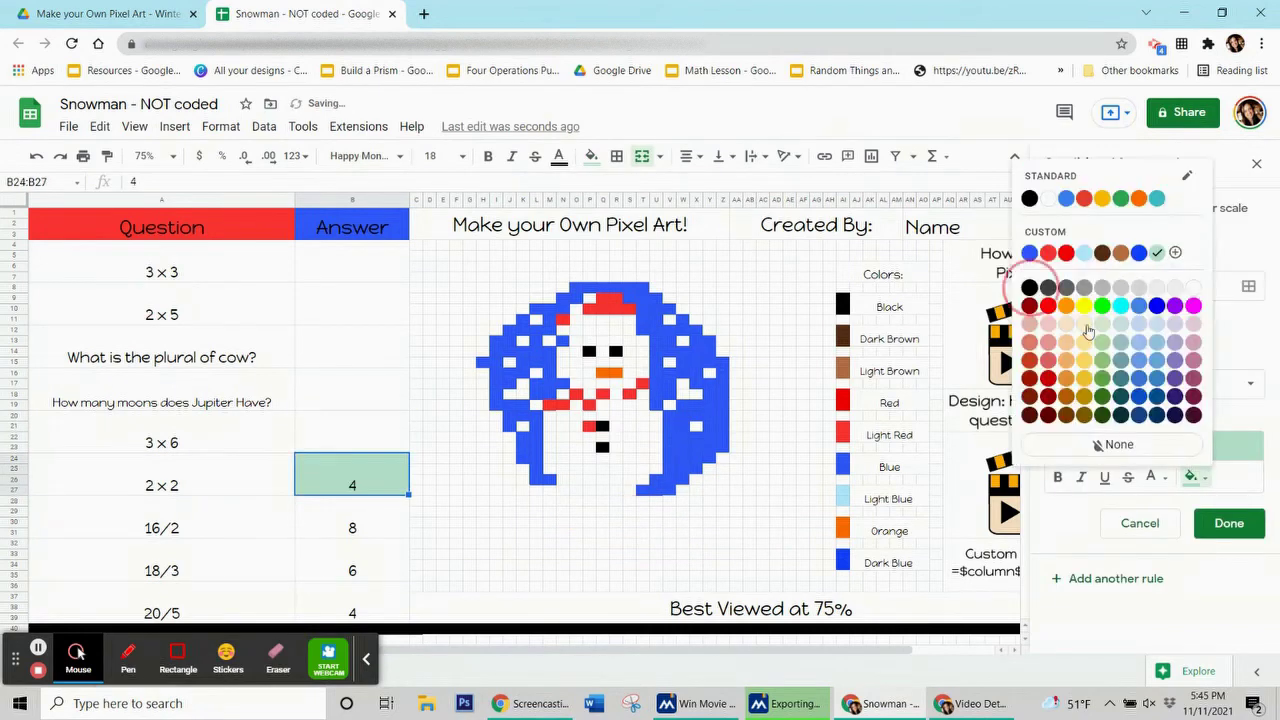
{"action": "left_click", "coordinate": [1038, 283]}
{"action": "left_click", "coordinate": [1150, 383]}
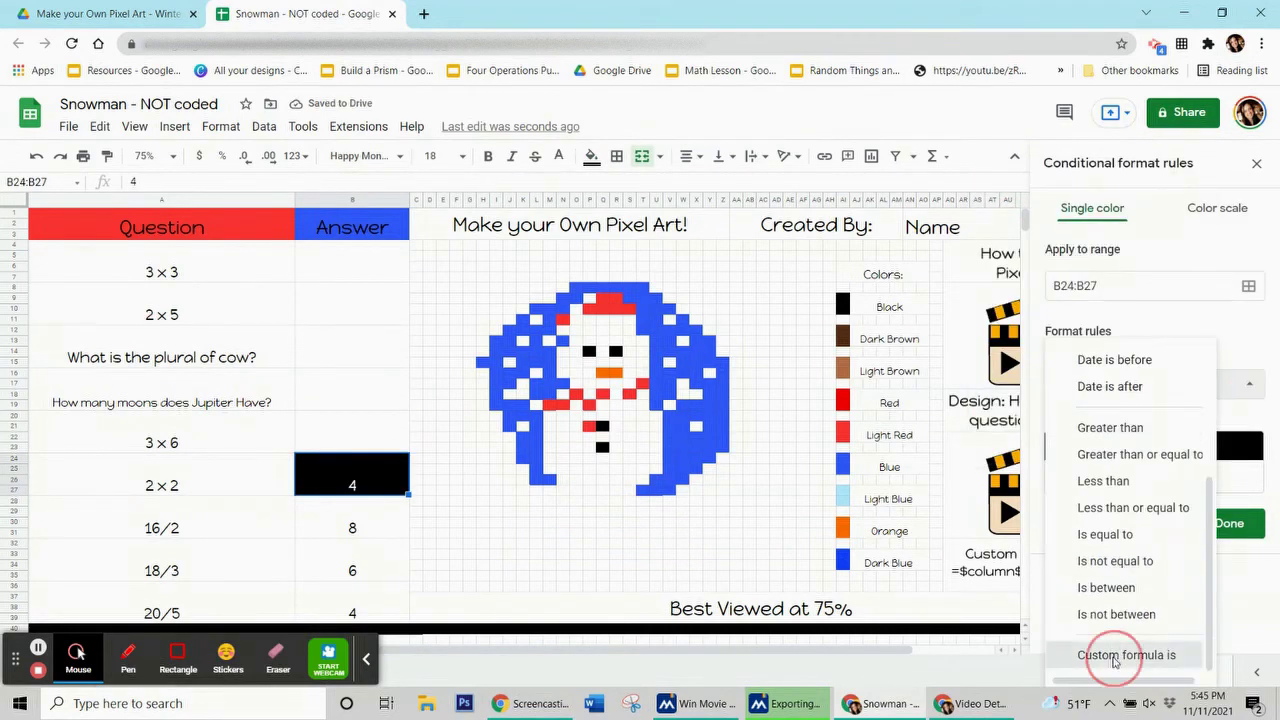
{"action": "left_click", "coordinate": [1110, 657]}
{"action": "type", "text": "=$b$"}
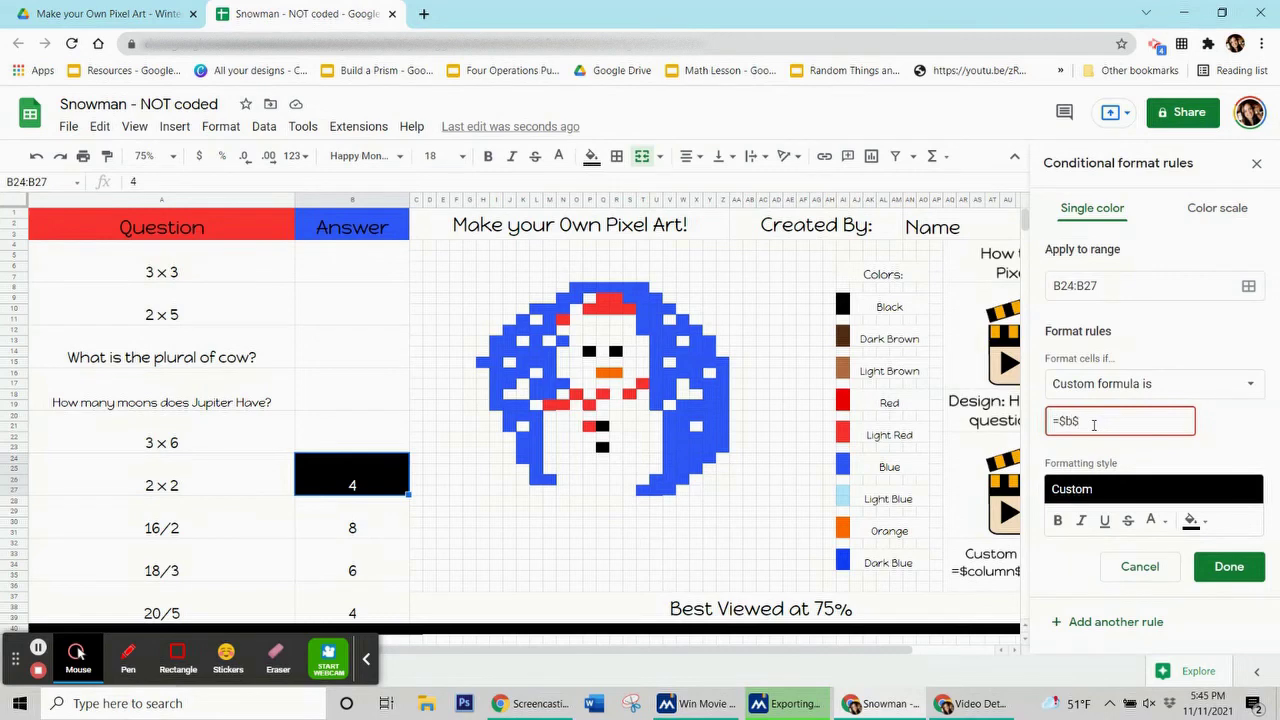
{"action": "type", "text": "24=4"}
- Extend the black rule's range to the eye and button pixels P14, R14, Q21 and Q23, and save the rule
{"action": "left_click", "coordinate": [1248, 286]}
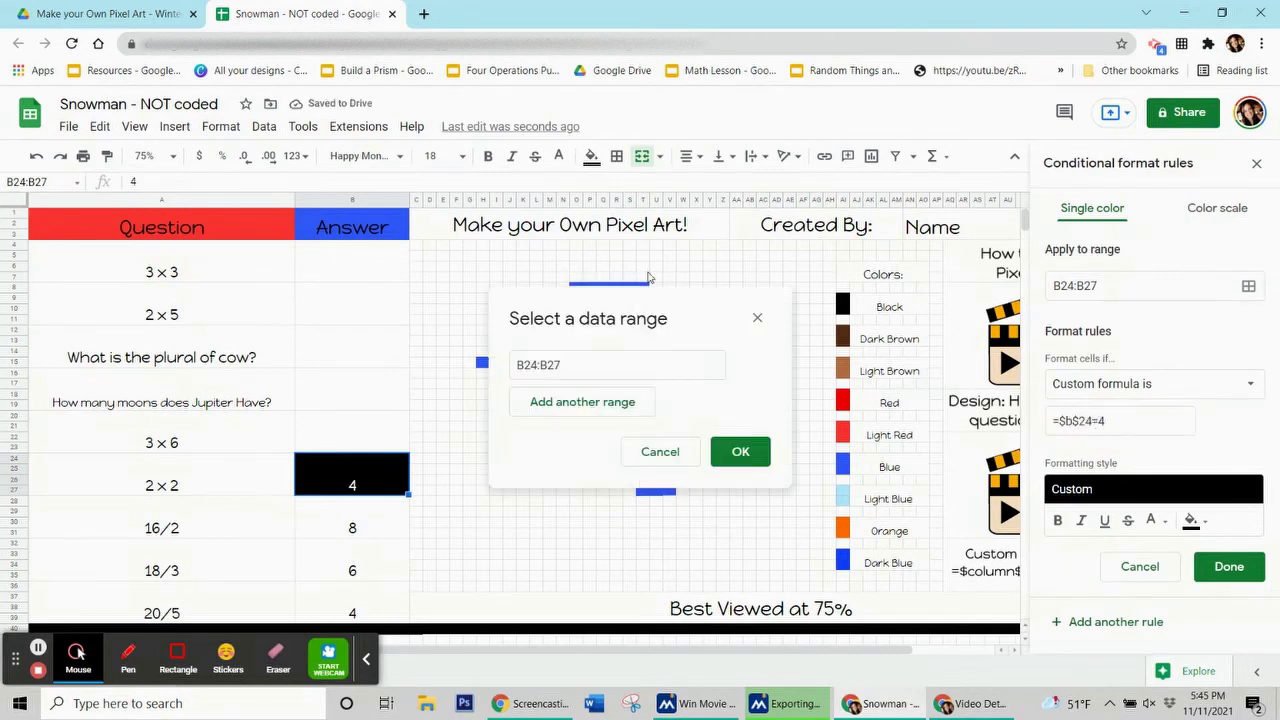
{"action": "left_click_drag", "start_coordinate": [636, 287], "coordinate": [305, 177]}
{"action": "left_click", "coordinate": [589, 351], "text": "ctrl"}
{"action": "left_click", "coordinate": [615, 351], "text": "ctrl"}
{"action": "left_click", "coordinate": [602, 426], "text": "ctrl"}
{"action": "left_click", "coordinate": [602, 448], "text": "ctrl"}
{"action": "left_click", "coordinate": [407, 500]}
{"action": "left_click", "coordinate": [1229, 566]}
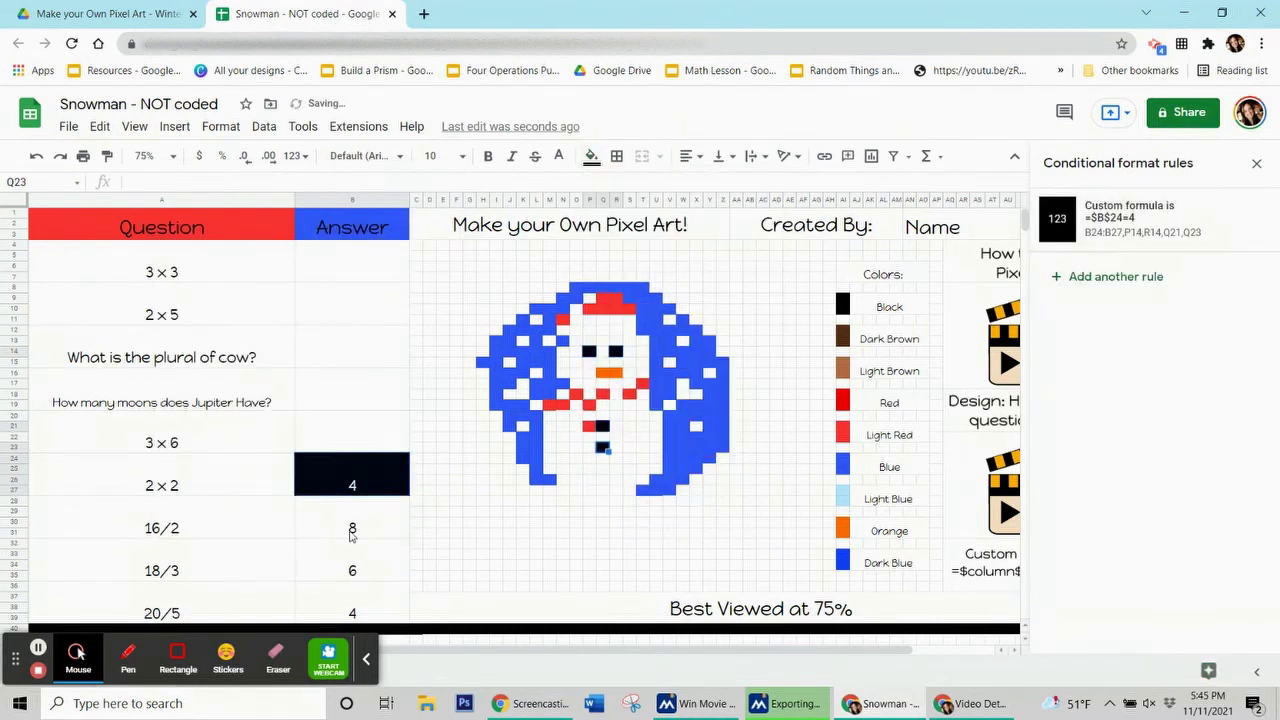
- Reset the fill color of the black pixels and clear the 2 x 2 answer
{"action": "left_click", "coordinate": [344, 517]}
{"action": "left_click", "coordinate": [333, 487]}
{"action": "key", "text": "BackSpace"}
{"action": "key", "text": "Return"}
- Add a conditional format rule with orange fill and the custom formula =$b$28=8 to the 16/2 answer cell
{"action": "left_click", "coordinate": [615, 372]}
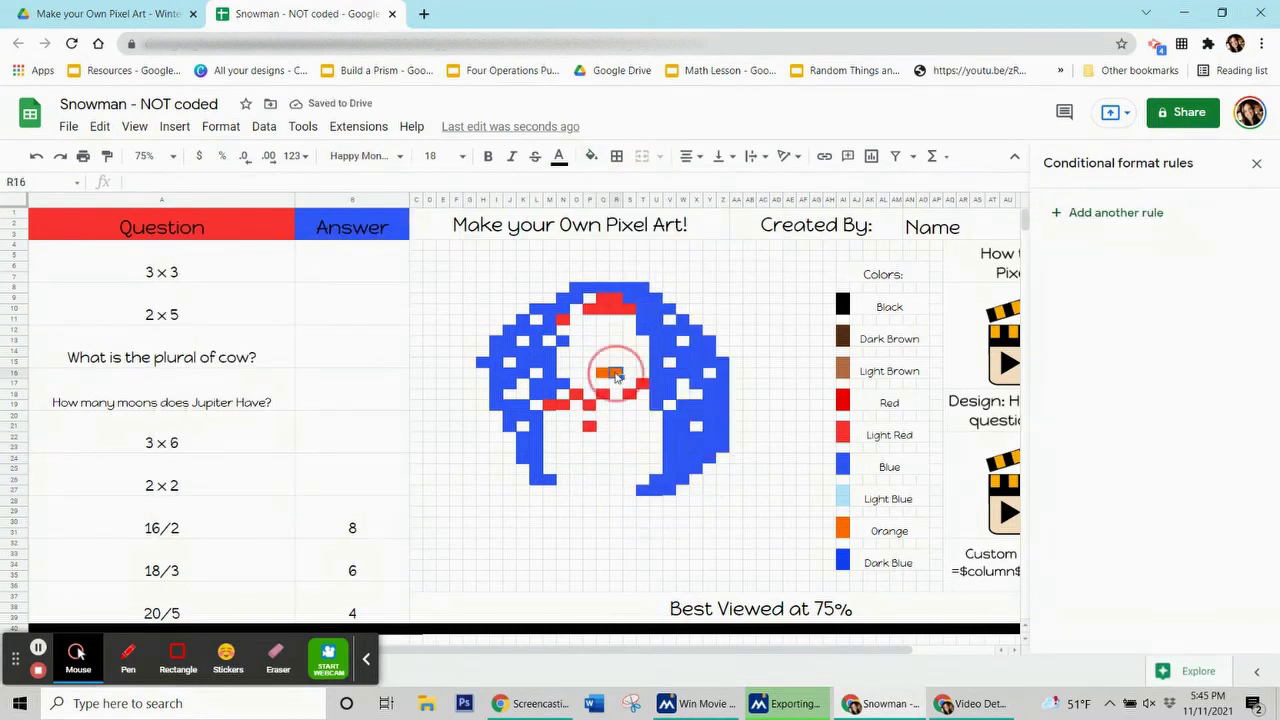
{"action": "left_click", "coordinate": [363, 534]}
{"action": "left_click", "coordinate": [1080, 213]}
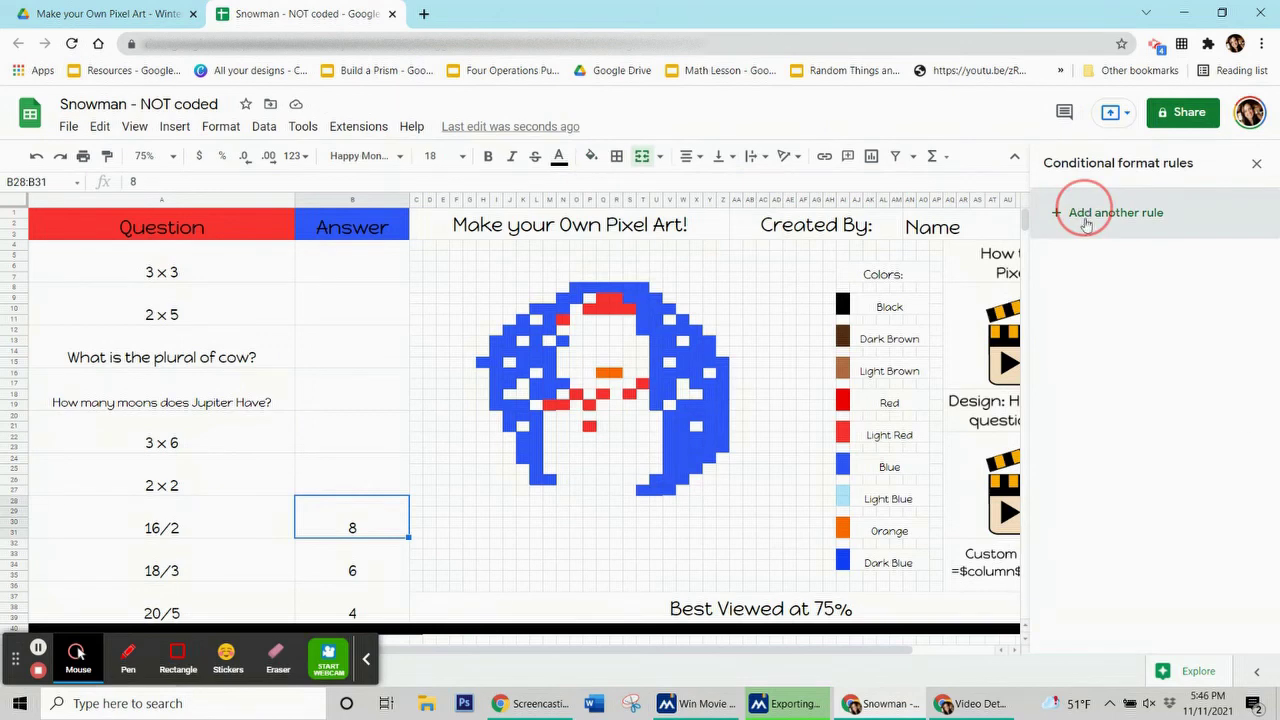
{"action": "left_click", "coordinate": [1197, 486]}
{"action": "left_click", "coordinate": [1139, 198]}
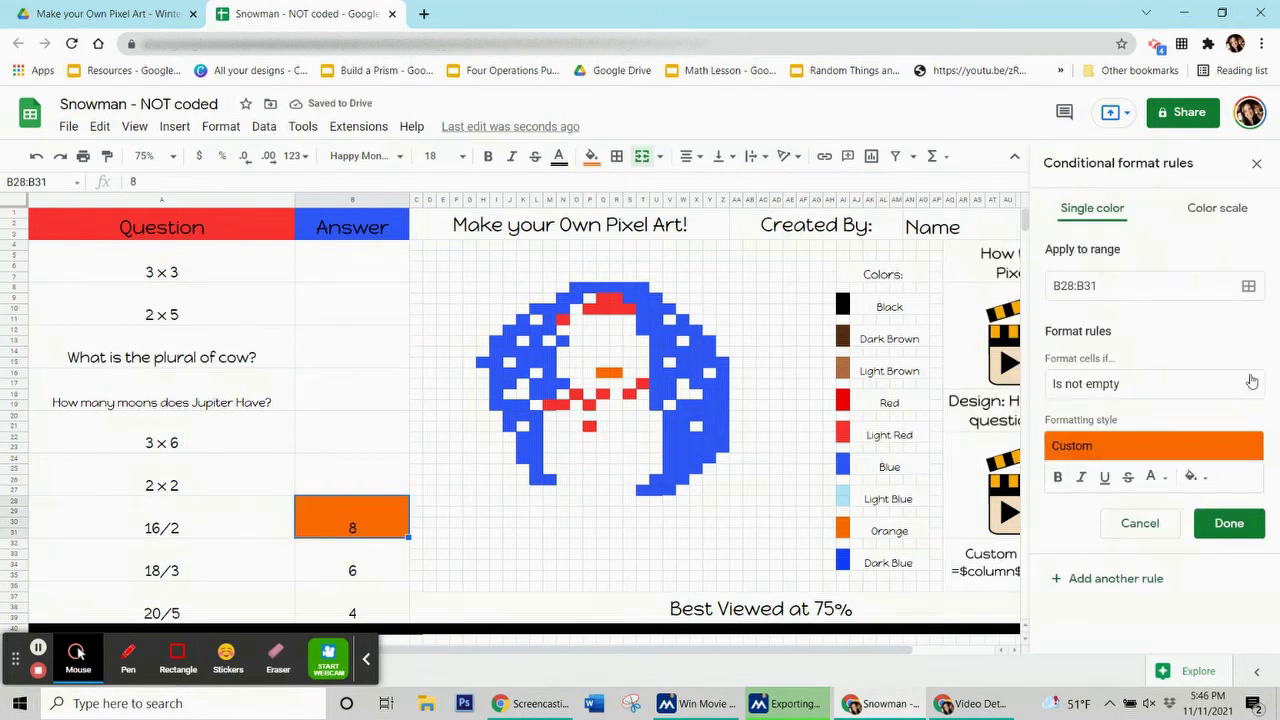
{"action": "left_click", "coordinate": [1150, 383]}
{"action": "left_click", "coordinate": [1128, 654]}
{"action": "left_click", "coordinate": [1068, 421]}
{"action": "type", "text": "=$b$28=8"}
- Extend the orange rule's range to the nose pixels Q16:R16 and save the rule
{"action": "left_click", "coordinate": [1248, 286]}
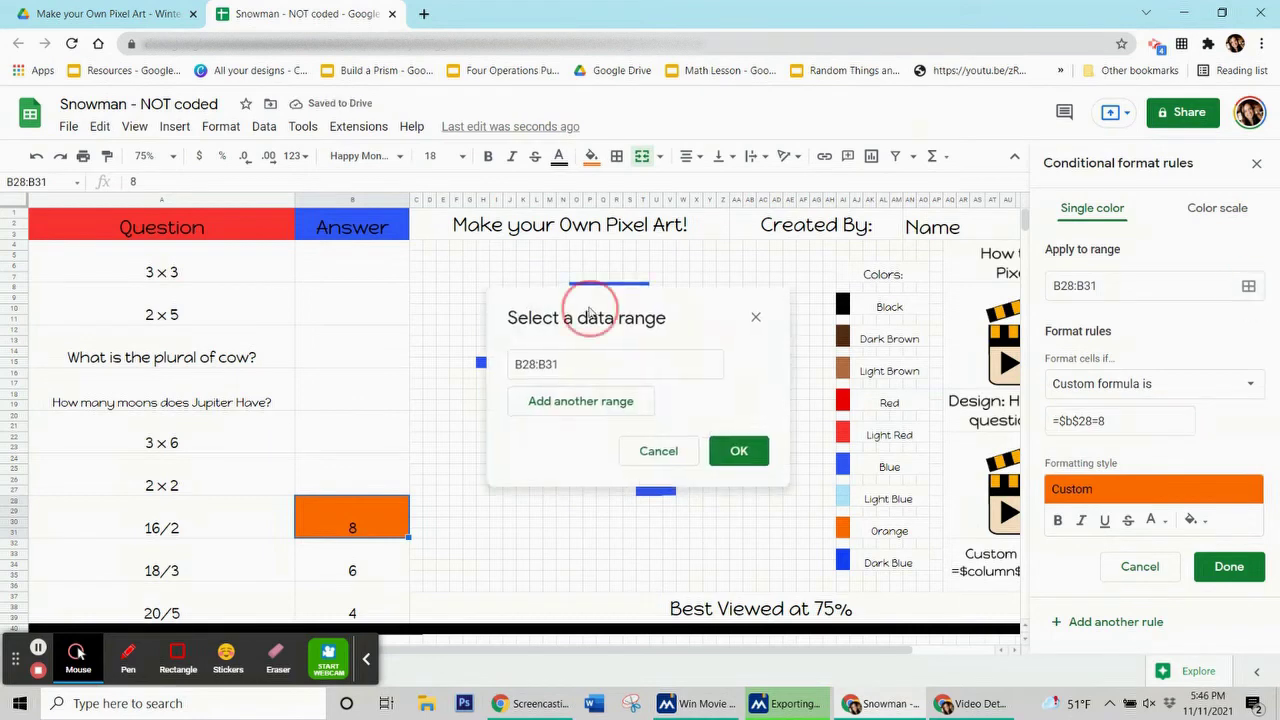
{"action": "left_click", "coordinate": [602, 373], "text": "ctrl"}
{"action": "left_click", "coordinate": [615, 373], "text": "shift"}
{"action": "left_click", "coordinate": [457, 389]}
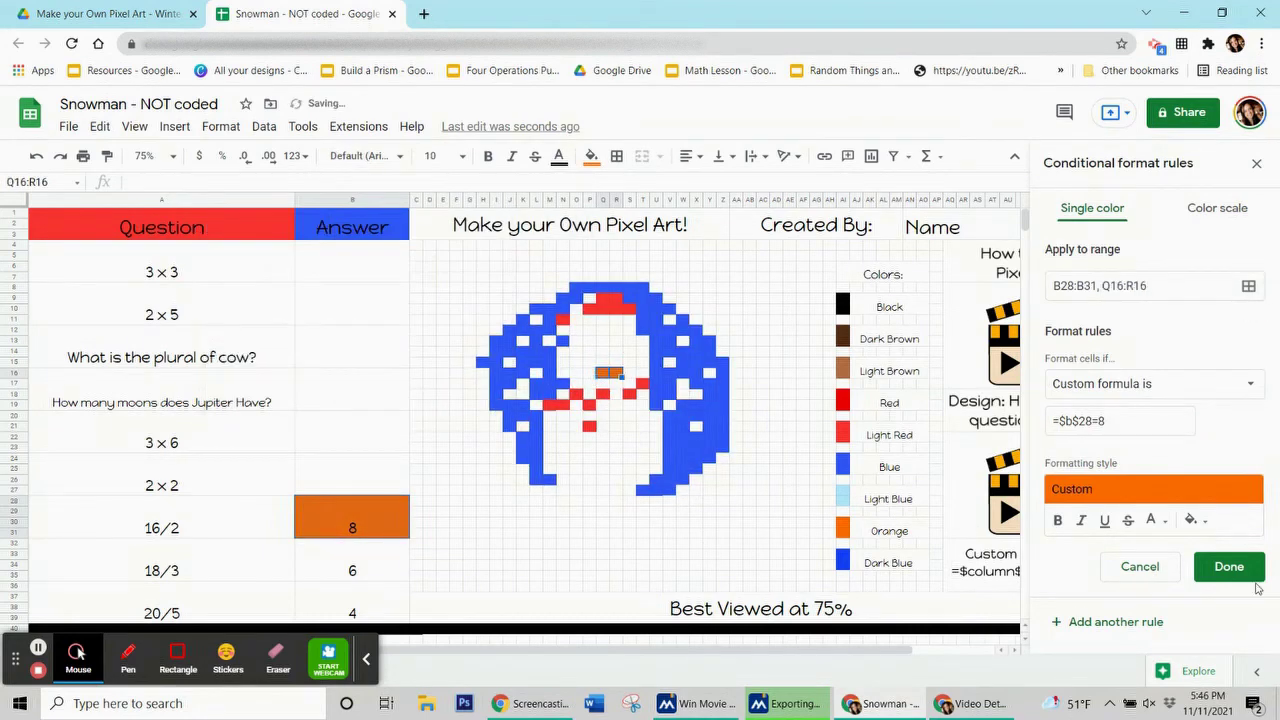
{"action": "left_click", "coordinate": [1229, 566]}
- Reset the fill color of the orange nose pixels and clear the 16/2 answer
{"action": "left_click", "coordinate": [592, 157]}
{"action": "left_click", "coordinate": [663, 451]}
{"action": "left_click", "coordinate": [352, 470]}
{"action": "key", "text": "Down"}
{"action": "key", "text": "Delete"}
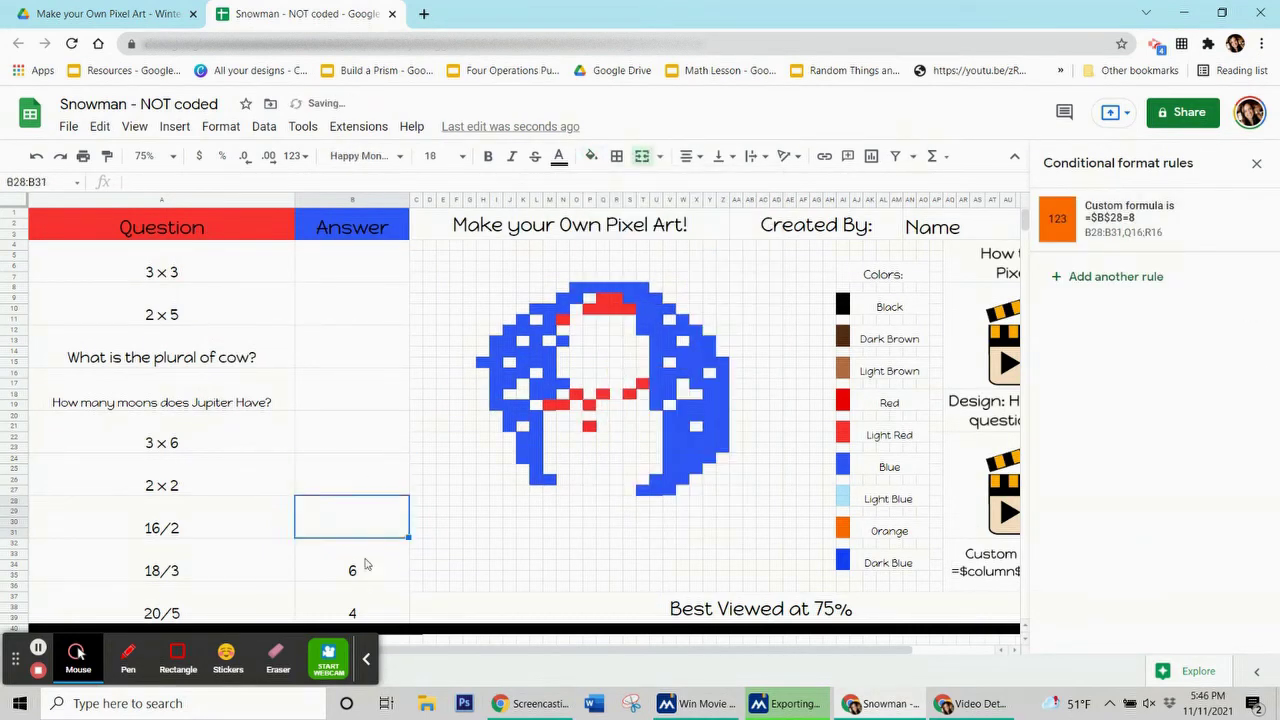
- Add a conditional format rule with light red fill and the custom formula =$b$32=6 to the 18/3 answer cell
{"action": "left_click", "coordinate": [366, 563]}
{"action": "left_click", "coordinate": [592, 157]}
{"action": "left_click", "coordinate": [665, 409]}
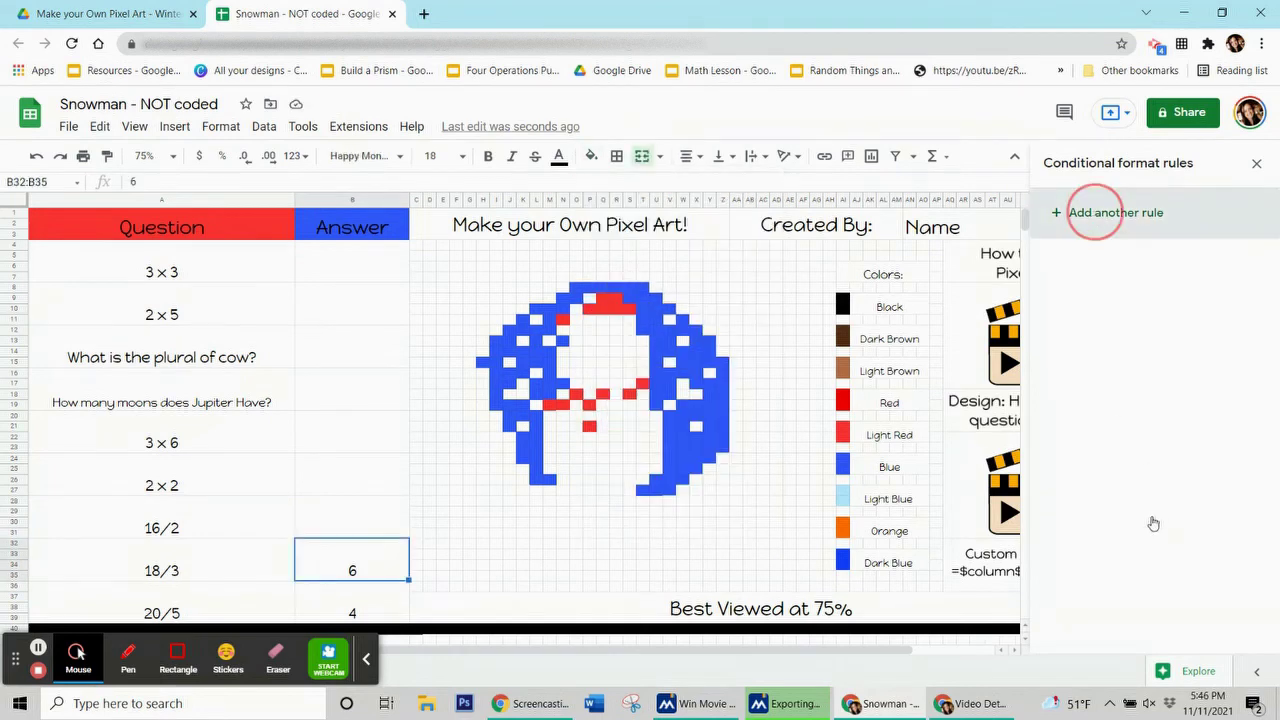
{"action": "left_click", "coordinate": [1191, 478]}
{"action": "left_click", "coordinate": [1048, 200]}
{"action": "left_click", "coordinate": [1155, 383]}
{"action": "left_click", "coordinate": [1110, 675]}
{"action": "left_click", "coordinate": [1108, 421]}
{"action": "type", "text": "=$b$32=6"}
- Extend the light red rule's range to all hat and scarf pixels, including P10:S10, Q9:R9, N11, O18, P19 and M19:N19, and save the rule
{"action": "left_click", "coordinate": [1248, 286]}
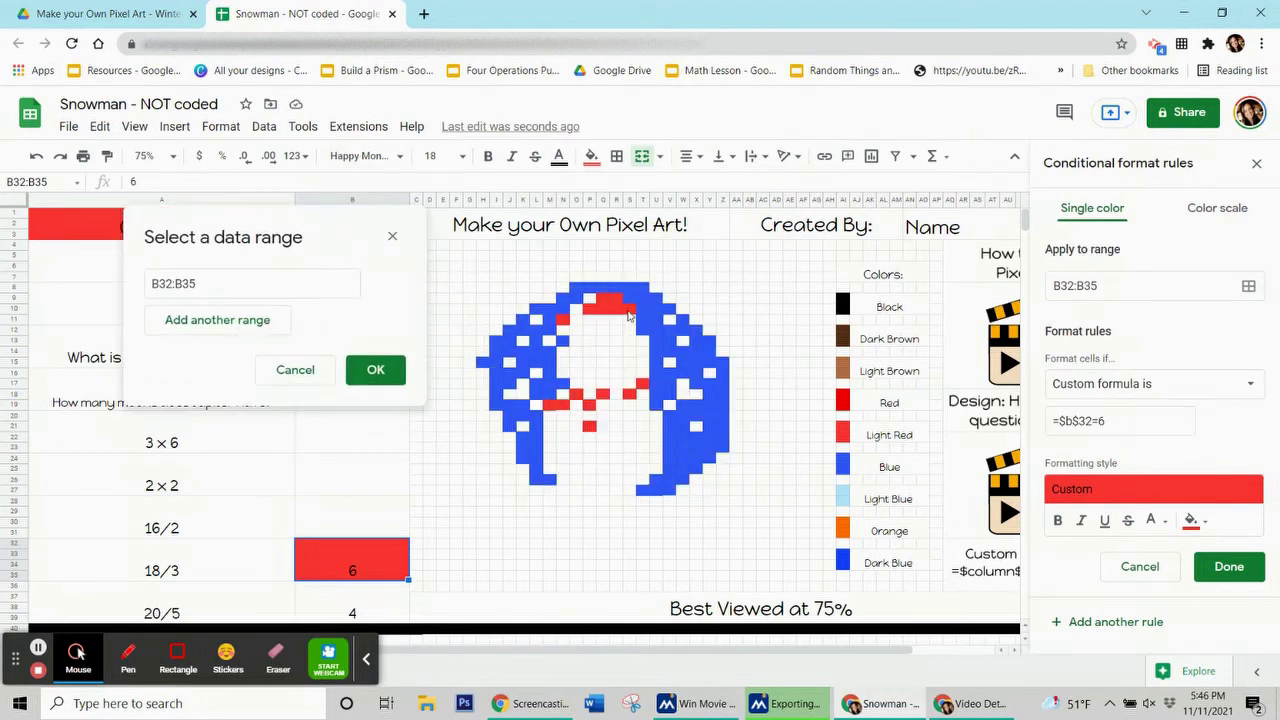
{"action": "mouse_move", "coordinate": [628, 308]}
{"action": "left_mouse_down"}
{"action": "mouse_move", "coordinate": [590, 308]}
{"action": "mouse_move", "coordinate": [616, 297]}
{"action": "left_mouse_up"}
{"action": "left_click", "coordinate": [563, 320], "text": "ctrl"}
{"action": "left_click", "coordinate": [589, 404], "text": "ctrl"}
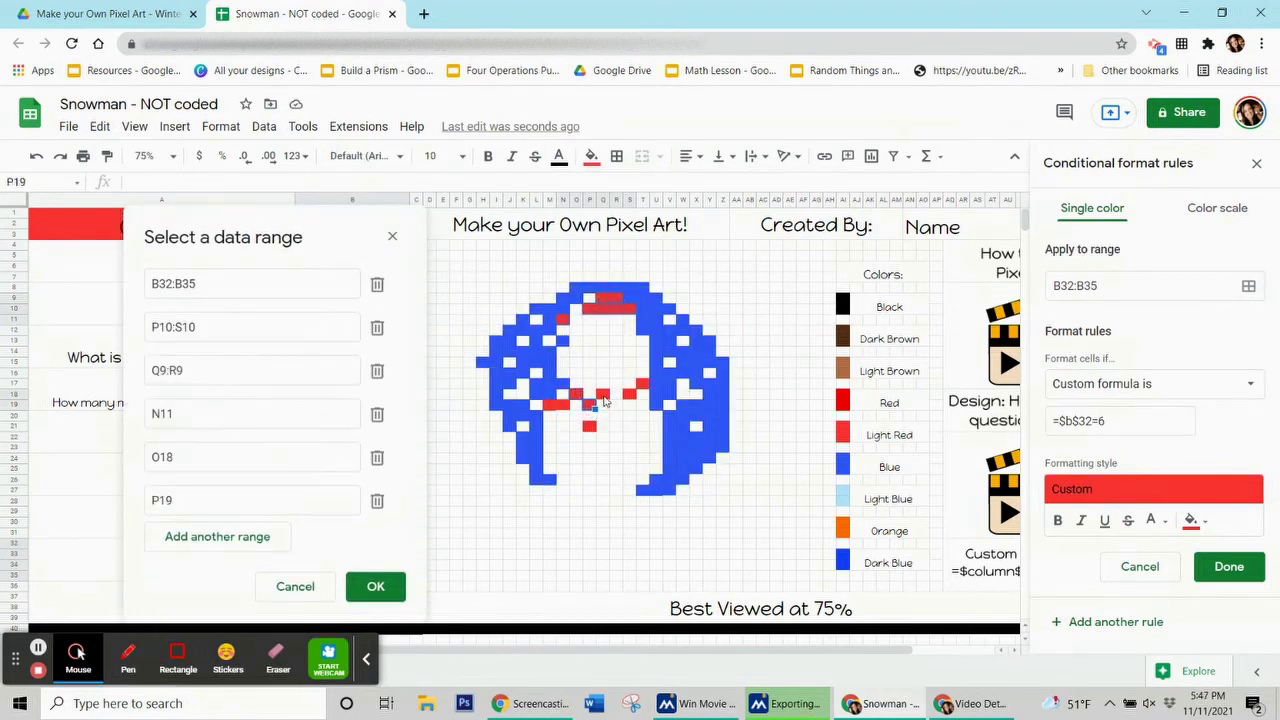
{"action": "left_click", "coordinate": [602, 393], "text": "ctrl"}
{"action": "left_click", "coordinate": [629, 393], "text": "ctrl"}
{"action": "left_click", "coordinate": [642, 383], "text": "ctrl"}
{"action": "left_click", "coordinate": [589, 426], "text": "ctrl"}
{"action": "left_click_drag", "start_coordinate": [549, 404], "coordinate": [563, 404]}
{"action": "left_click", "coordinate": [375, 629]}
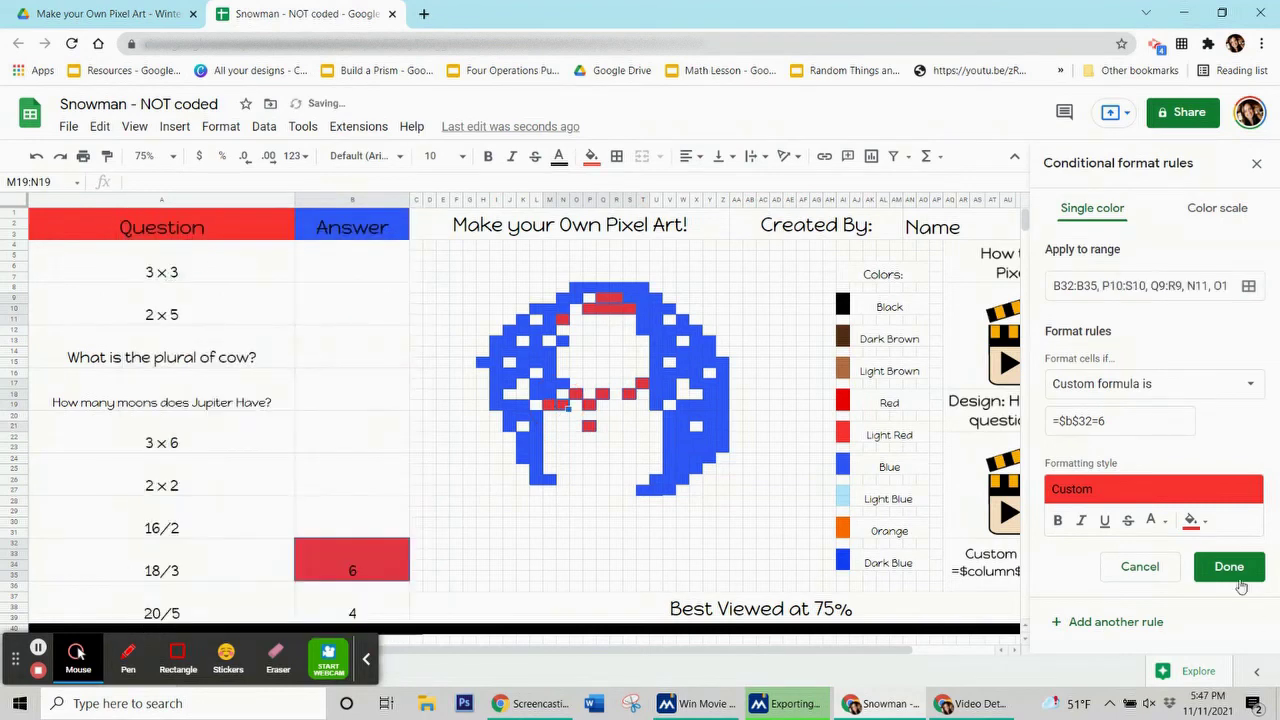
{"action": "left_click", "coordinate": [1229, 566]}
- Reset the fill color of the light red pixels and clear the 18/3 answer
{"action": "left_click", "coordinate": [591, 156]}
{"action": "left_click", "coordinate": [548, 565]}
{"action": "left_click", "coordinate": [398, 576]}
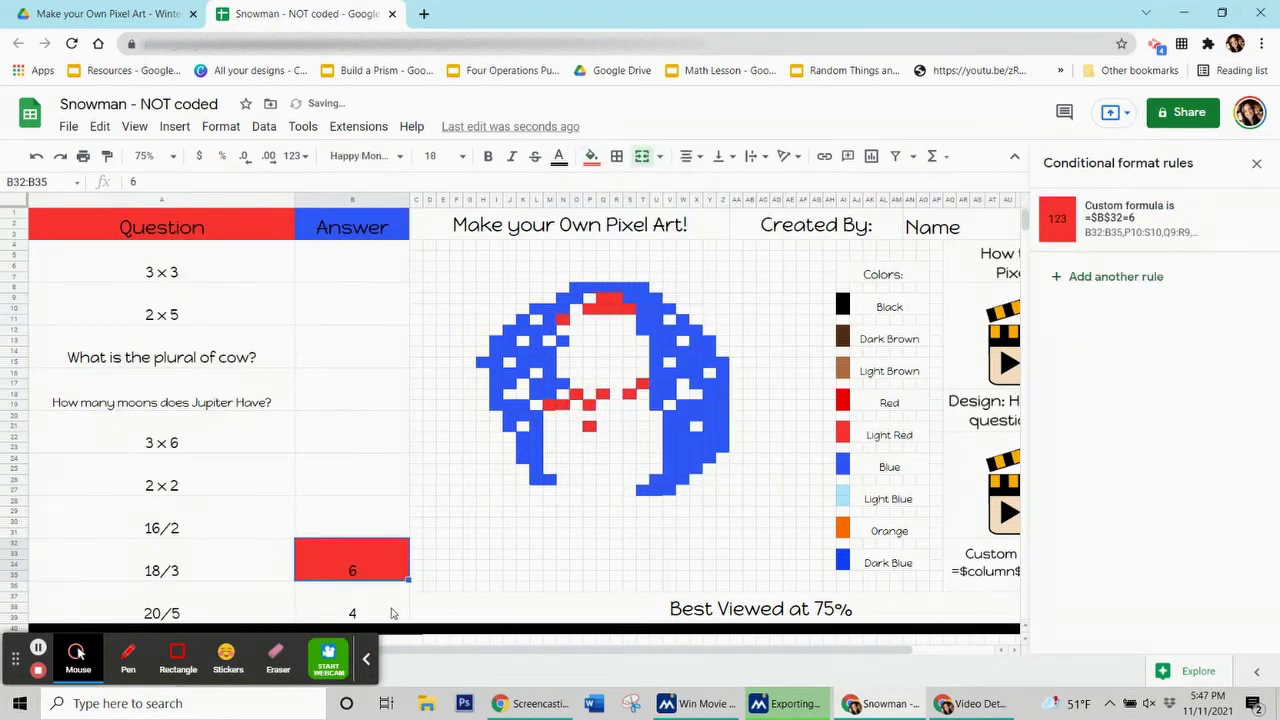
{"action": "key", "text": "Delete"}
- Add a conditional format rule with blue fill and the custom formula =$b$36=4 to the blue background pixel K22
{"action": "left_click", "coordinate": [525, 440]}
{"action": "left_click", "coordinate": [1112, 213]}
{"action": "left_click", "coordinate": [1196, 474]}
{"action": "left_click", "coordinate": [1137, 286]}
{"action": "left_click", "coordinate": [1140, 384]}
{"action": "scroll", "coordinate": [1145, 600], "scroll_direction": "down", "scroll_amount": 5}
{"action": "left_click", "coordinate": [1145, 668]}
{"action": "type", "text": "=$b$36=4"}
- Extend the blue rule's range to the globe's lower pixels, including V20:W26, U26:U27, T27, V27, K23:L24 and L20:L21
{"action": "left_click", "coordinate": [1248, 286]}
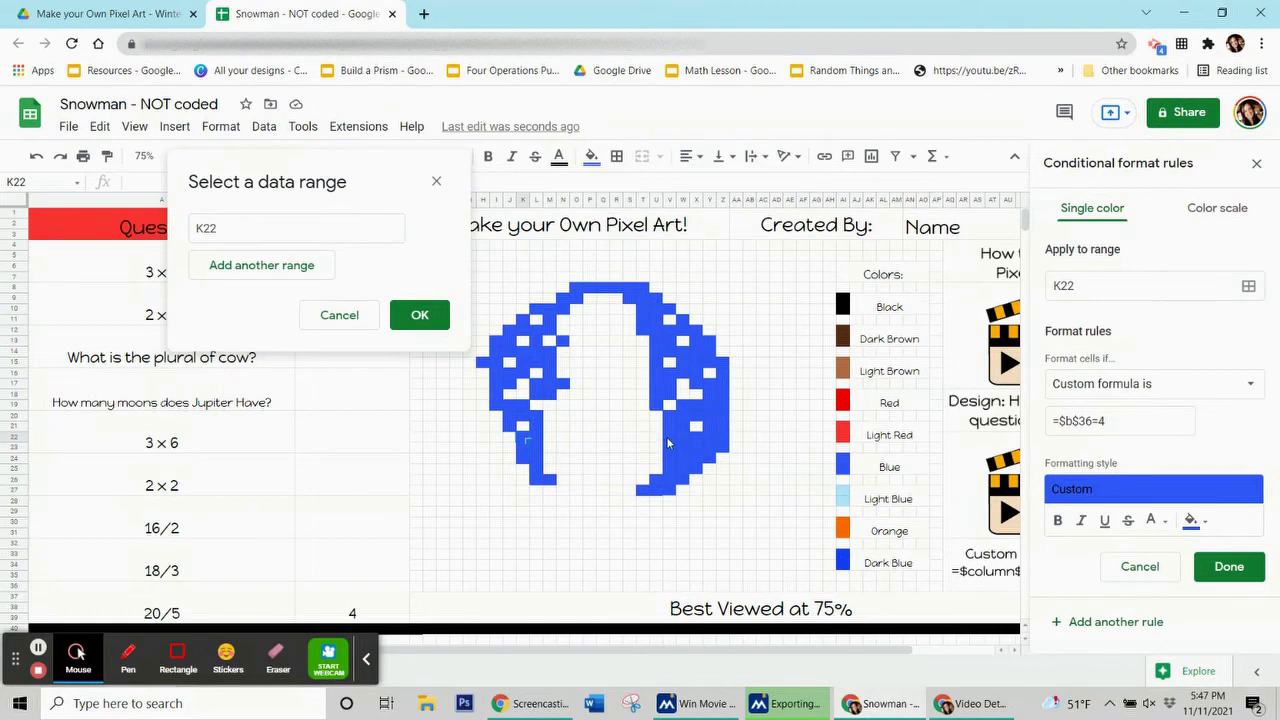
{"action": "left_click_drag", "start_coordinate": [686, 462], "coordinate": [660, 495]}
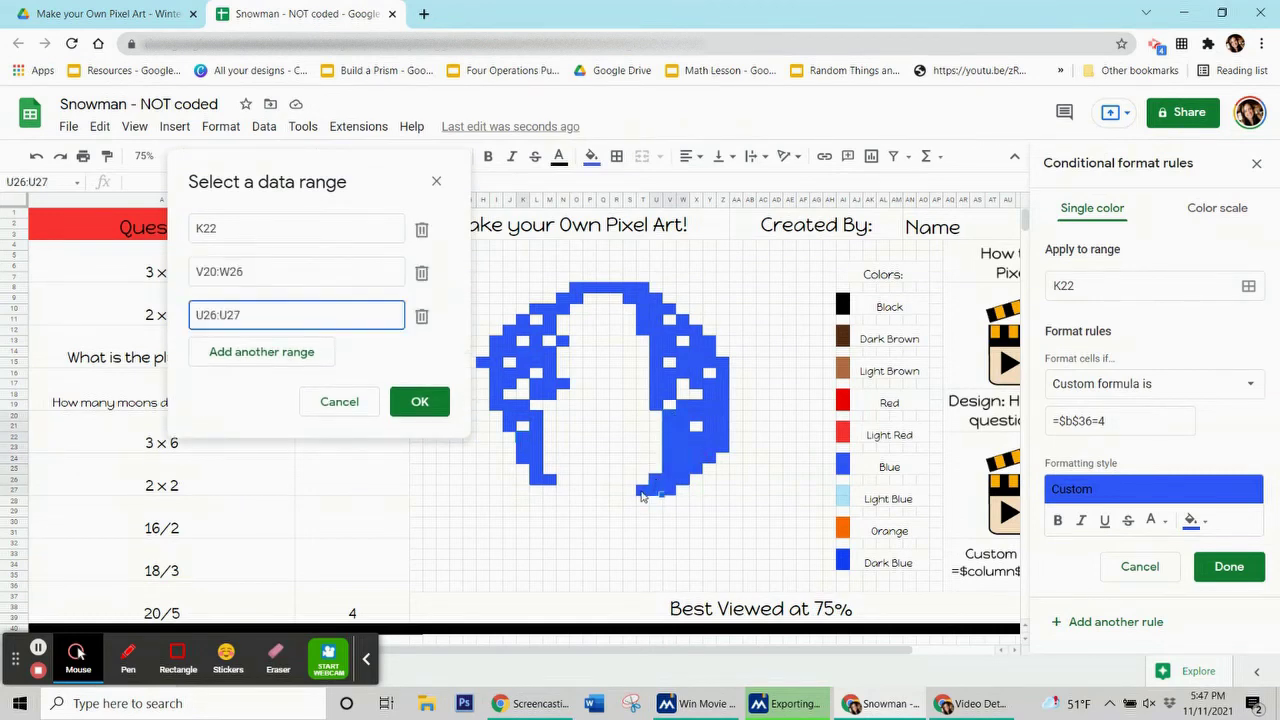
{"action": "left_click", "coordinate": [648, 494], "text": "ctrl"}
{"action": "left_click_drag", "start_coordinate": [530, 441], "coordinate": [545, 455]}
{"action": "left_click_drag", "start_coordinate": [545, 405], "coordinate": [548, 420]}
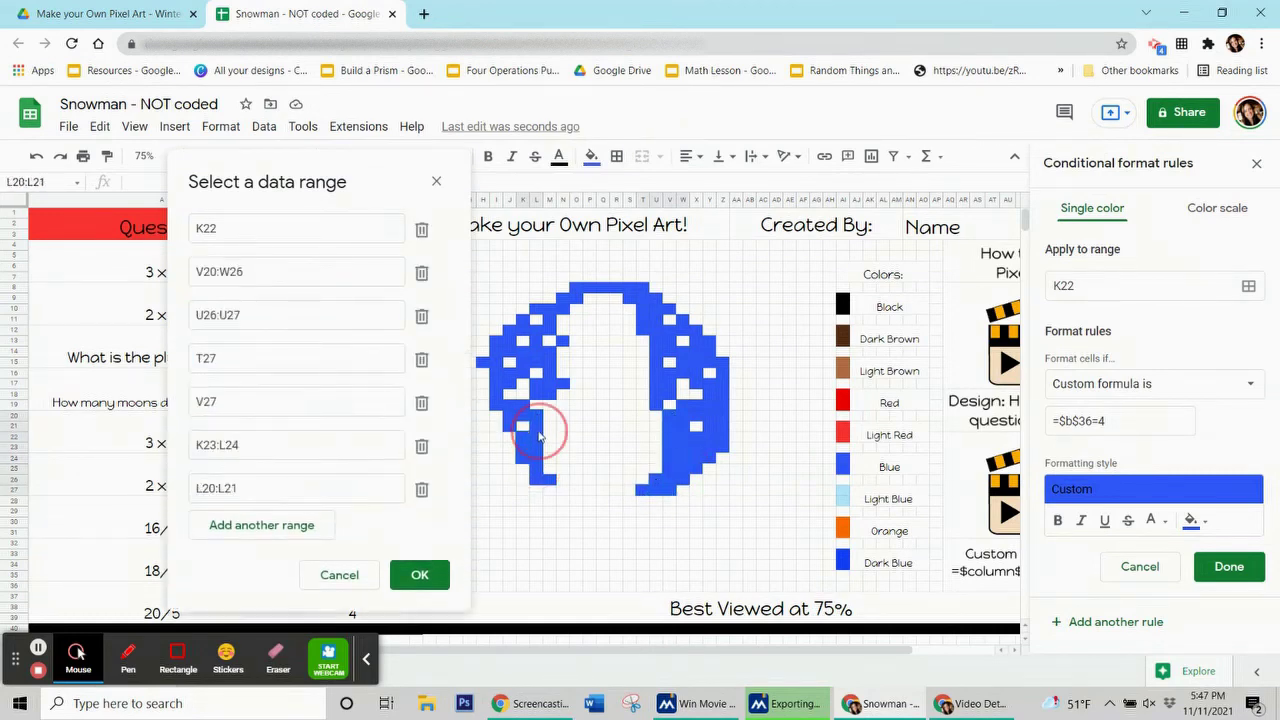
{"action": "left_click_drag", "start_coordinate": [538, 478], "coordinate": [540, 492]}
{"action": "left_click", "coordinate": [555, 492]}
- Add the globe's remaining right-half pixels to the blue rule's range, including X17, Z15:Z16, W15:Y15, U16:X16, U17:V18, U19, U15 and U14:Y14
{"action": "left_click_drag", "start_coordinate": [690, 412], "coordinate": [721, 395]}
{"action": "left_click_drag", "start_coordinate": [707, 410], "coordinate": [693, 468]}
{"action": "left_click", "coordinate": [707, 457]}
{"action": "left_click_drag", "start_coordinate": [707, 384], "coordinate": [670, 398]}
{"action": "left_click", "coordinate": [697, 384]}
{"action": "left_click", "coordinate": [656, 412]}
{"action": "left_click", "coordinate": [656, 356]}
{"action": "left_click_drag", "start_coordinate": [656, 342], "coordinate": [711, 342]}
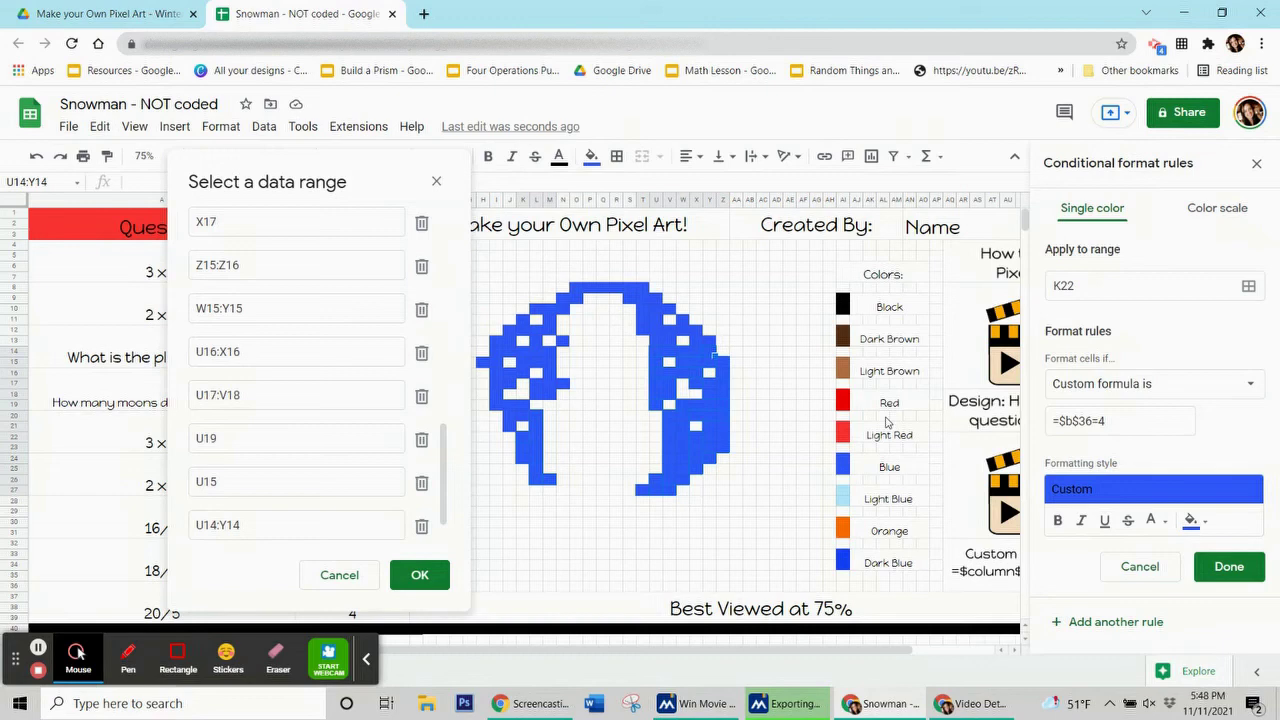
{"action": "mouse_move", "coordinate": [711, 328]}
{"action": "left_mouse_down"}
{"action": "mouse_move", "coordinate": [656, 314]}
{"action": "mouse_move", "coordinate": [676, 330]}
{"action": "mouse_move", "coordinate": [656, 300]}
{"action": "mouse_move", "coordinate": [697, 314]}
{"action": "left_mouse_up"}
{"action": "left_click", "coordinate": [683, 300]}
- Add the globe's top and left-half pixels, including M16, L17:M18, K16, I16:J17, H15:I15, I18:I19, J19:K20 and J21, and save the blue rule
{"action": "left_click_drag", "start_coordinate": [642, 286], "coordinate": [517, 410]}
{"action": "left_click", "coordinate": [516, 318]}
{"action": "left_click", "coordinate": [557, 337]}
{"action": "left_click", "coordinate": [530, 337]}
{"action": "left_click", "coordinate": [520, 347]}
{"action": "left_click", "coordinate": [557, 376]}
{"action": "left_click", "coordinate": [545, 366]}
{"action": "left_click", "coordinate": [516, 366]}
{"action": "left_click", "coordinate": [508, 425]}
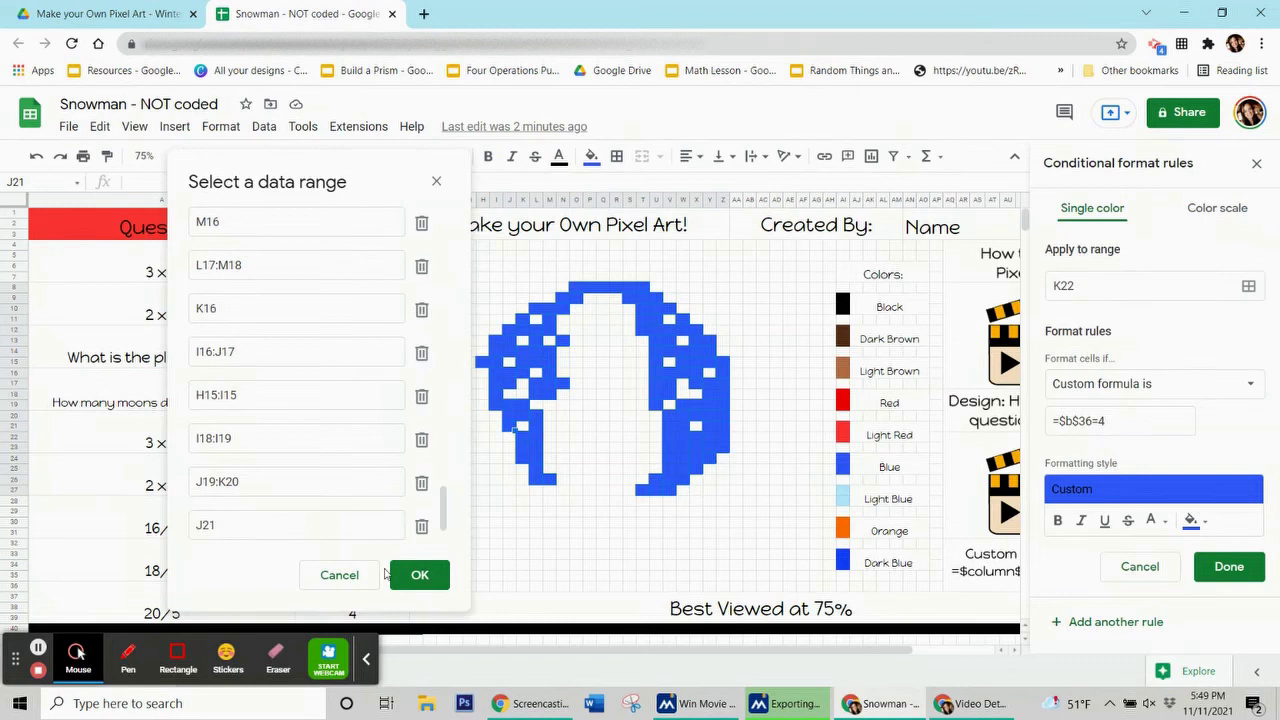
{"action": "left_click", "coordinate": [420, 575]}
{"action": "left_click", "coordinate": [1229, 567]}
- Reset the fill color of the blue globe pixels and clear the 20/5 answer
{"action": "left_click", "coordinate": [591, 156]}
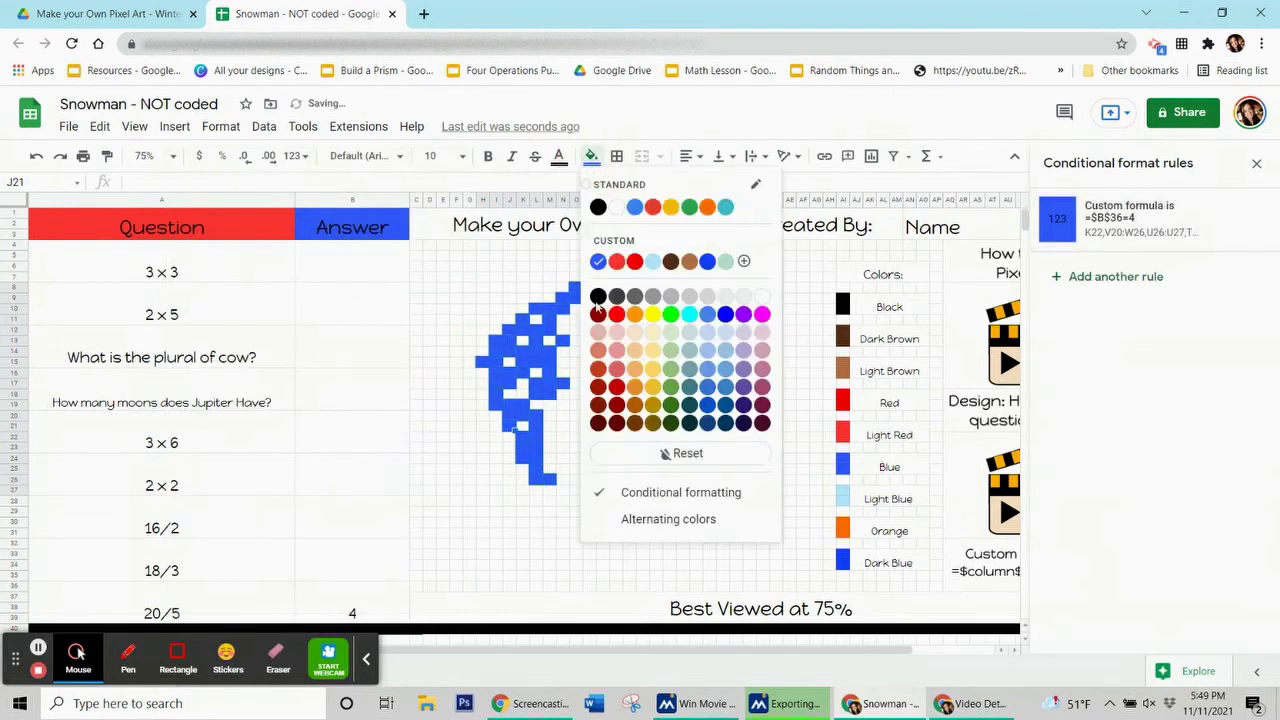
{"action": "left_click", "coordinate": [379, 598]}
{"action": "key", "text": "Delete"}
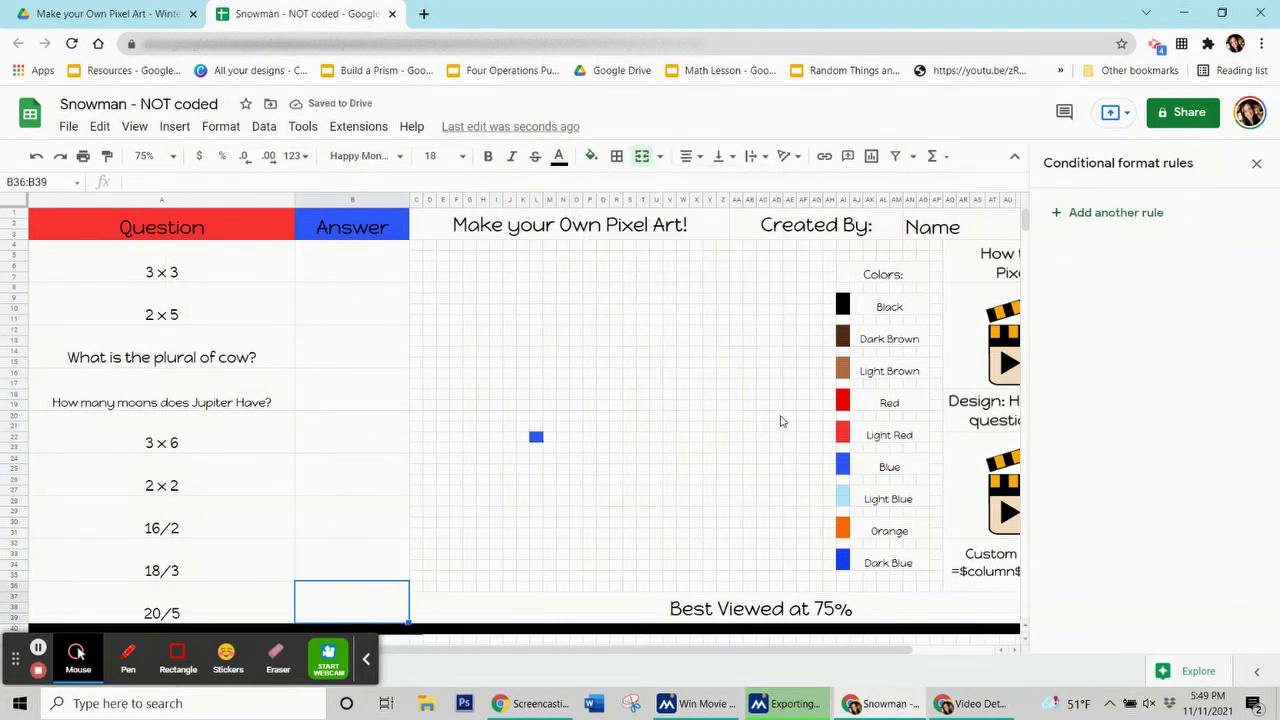
- Enter 4 as the 20/5 answer and add its answer cell to the blue rule's range
{"action": "type", "text": "4"}
{"action": "left_click", "coordinate": [683, 450]}
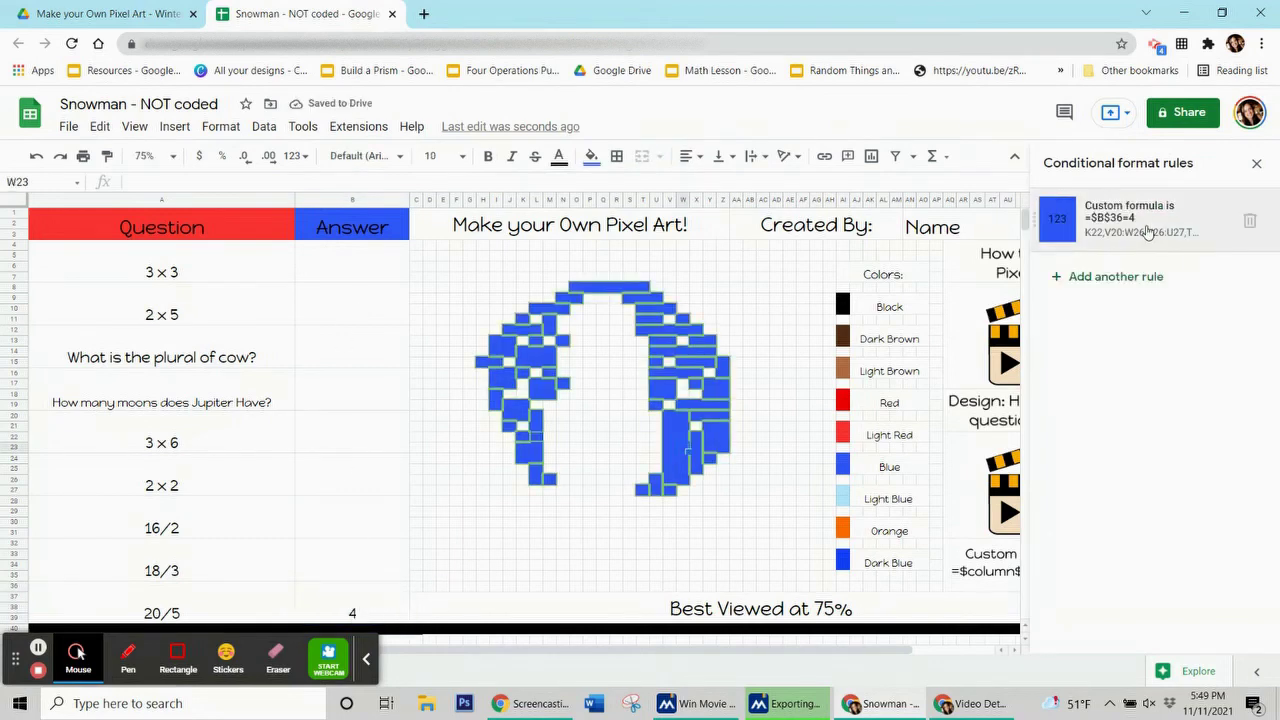
{"action": "left_click", "coordinate": [1147, 232]}
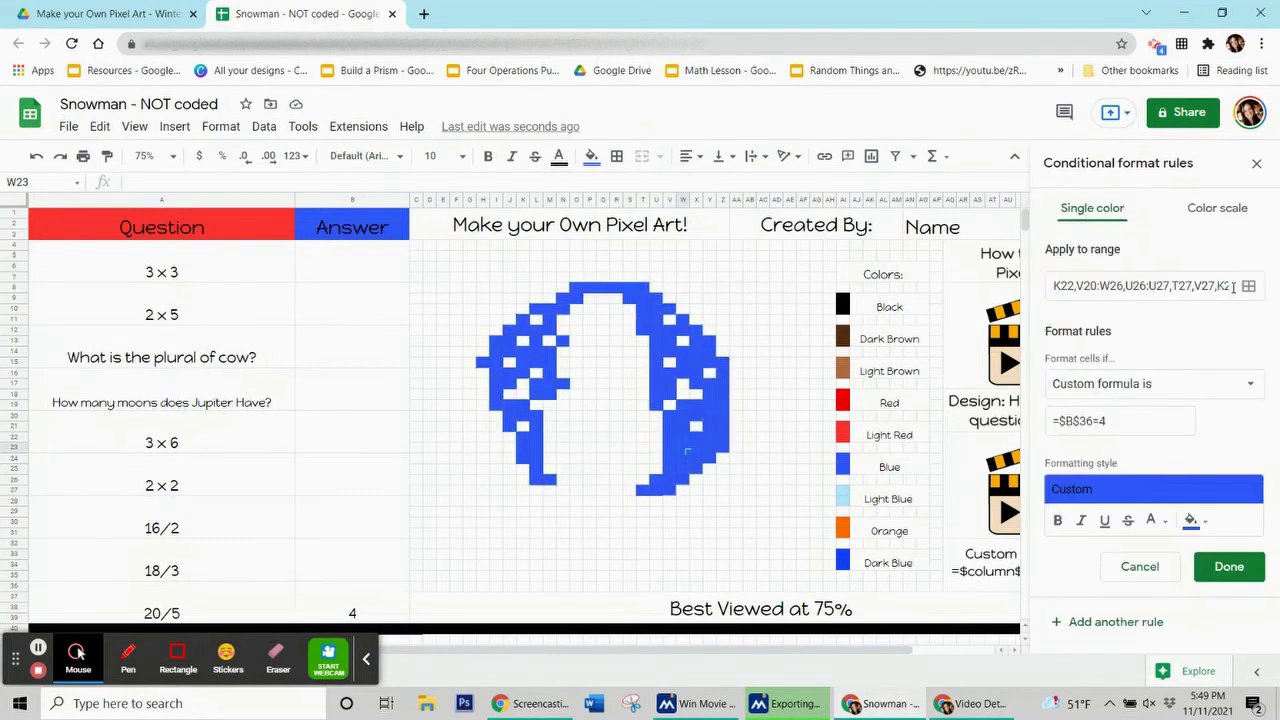
{"action": "left_click", "coordinate": [1248, 286]}
{"action": "left_click", "coordinate": [352, 602]}
{"action": "left_click", "coordinate": [737, 580]}
{"action": "left_click", "coordinate": [1229, 567]}
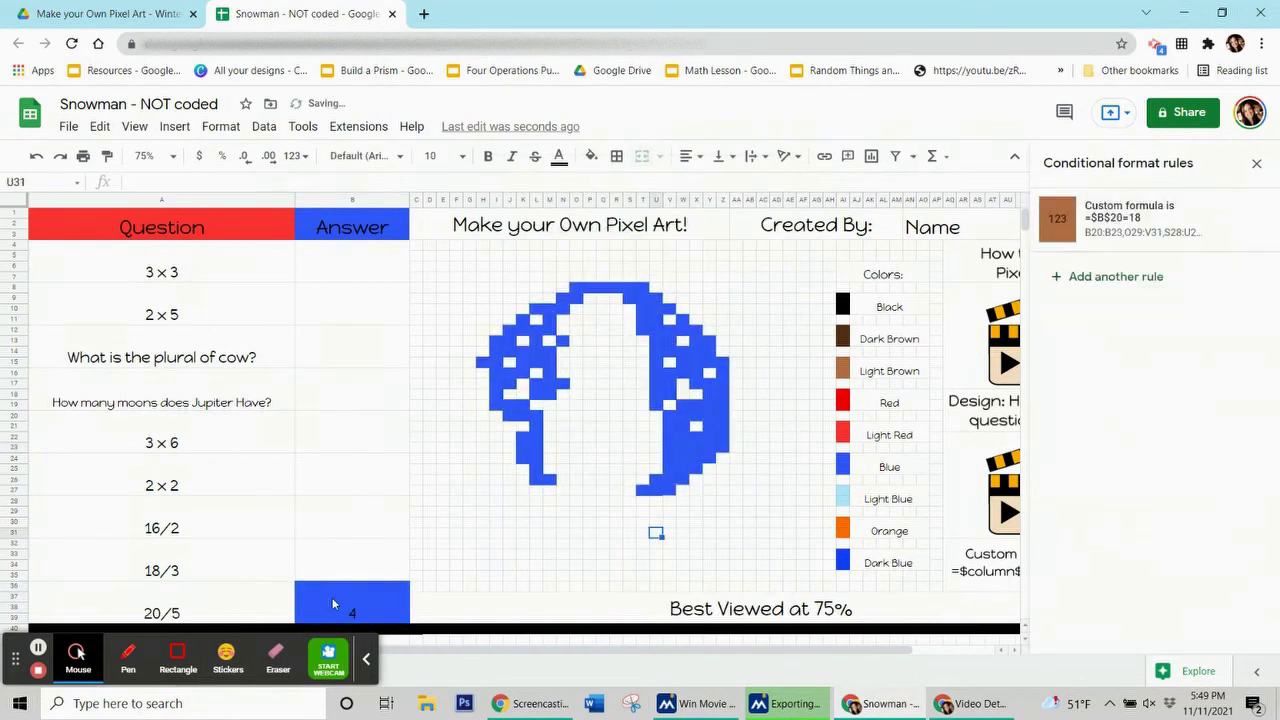
- Clear the 20/5 answer and move the leftover blue pixel L22 from plain fill to the blue rule's range
{"action": "key", "text": "Delete"}
{"action": "left_click", "coordinate": [1150, 225]}
{"action": "left_click", "coordinate": [1248, 286]}
{"action": "left_click", "coordinate": [314, 542]}
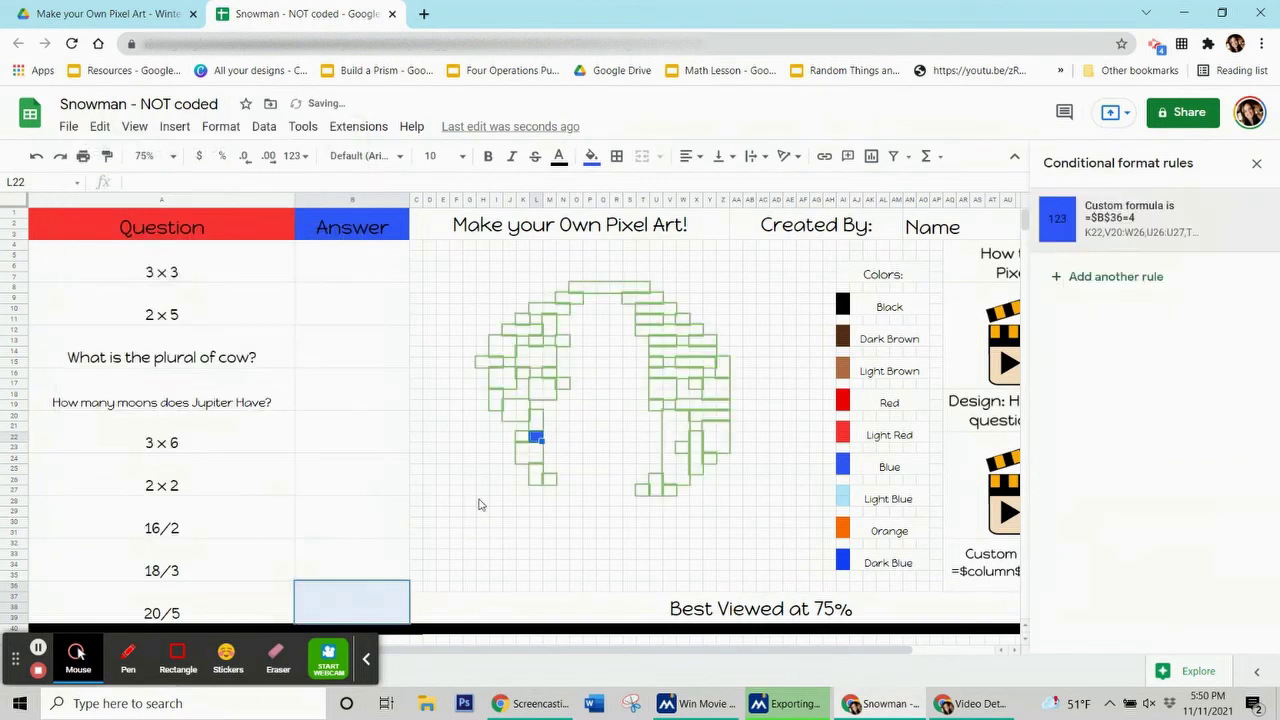
{"action": "left_click", "coordinate": [591, 156]}
{"action": "left_click", "coordinate": [433, 538]}
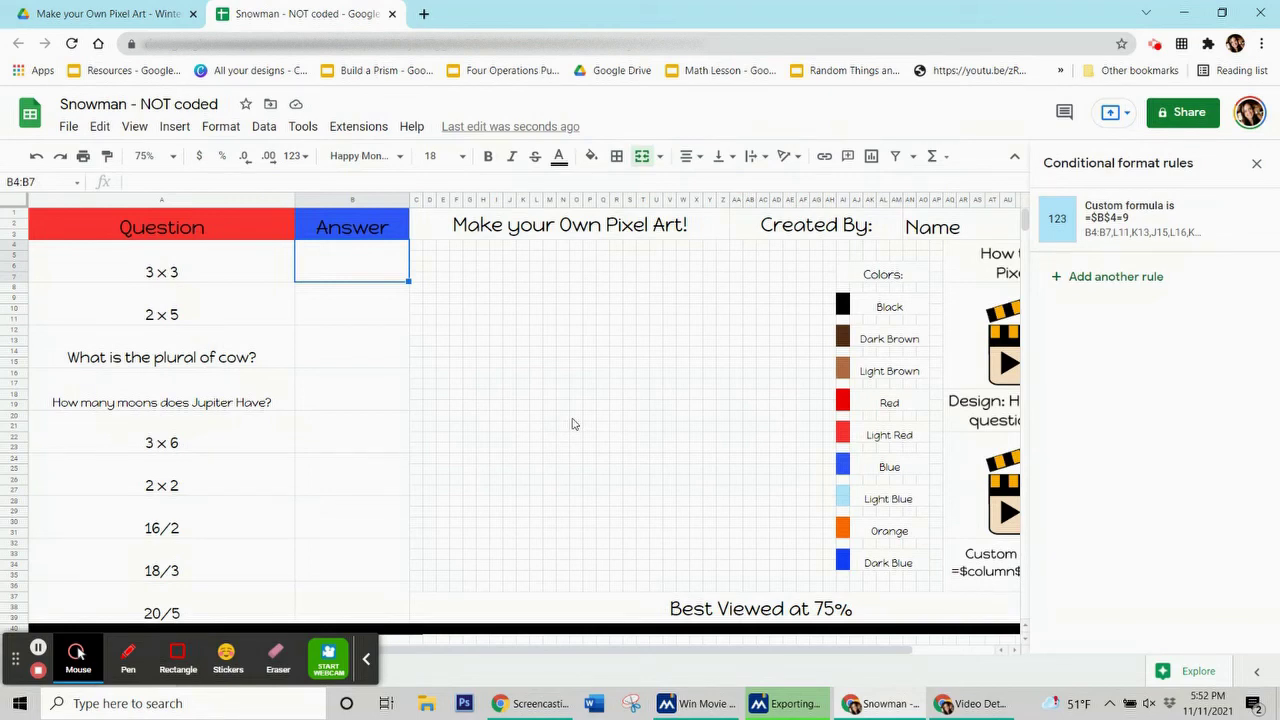
- Test the coded art by answering the first five questions with 9, 10, cows, 79 and 18
{"action": "type", "text": "9"}
{"action": "key", "text": "Return"}
{"action": "type", "text": "10"}
{"action": "key", "text": "Return"}
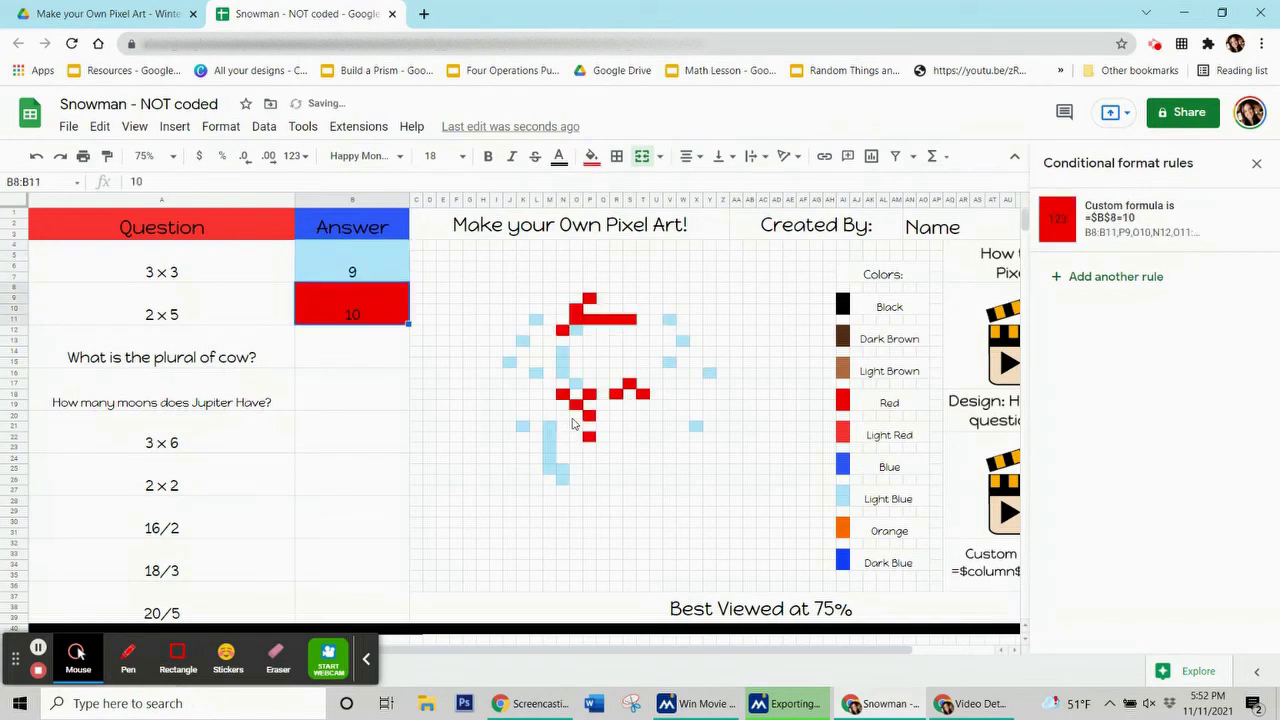
{"action": "type", "text": "cows"}
{"action": "key", "text": "Return"}
{"action": "type", "text": "79"}
{"action": "key", "text": "Return"}
{"action": "type", "text": "18"}
{"action": "key", "text": "Return"}
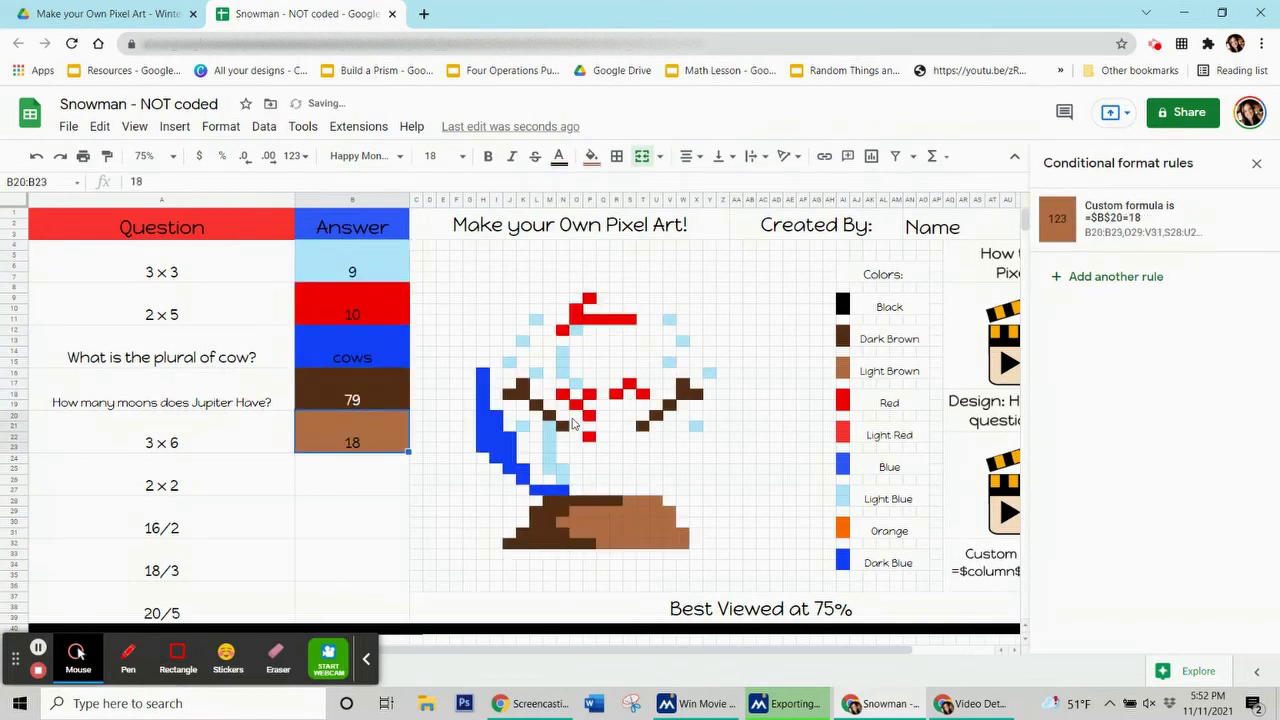
- Answer the last four questions with 4, 8, 6 and 4, and close the conditional format rules
{"action": "type", "text": "4"}
{"action": "key", "text": "Return"}
{"action": "type", "text": "8"}
{"action": "key", "text": "Return"}
{"action": "type", "text": "6"}
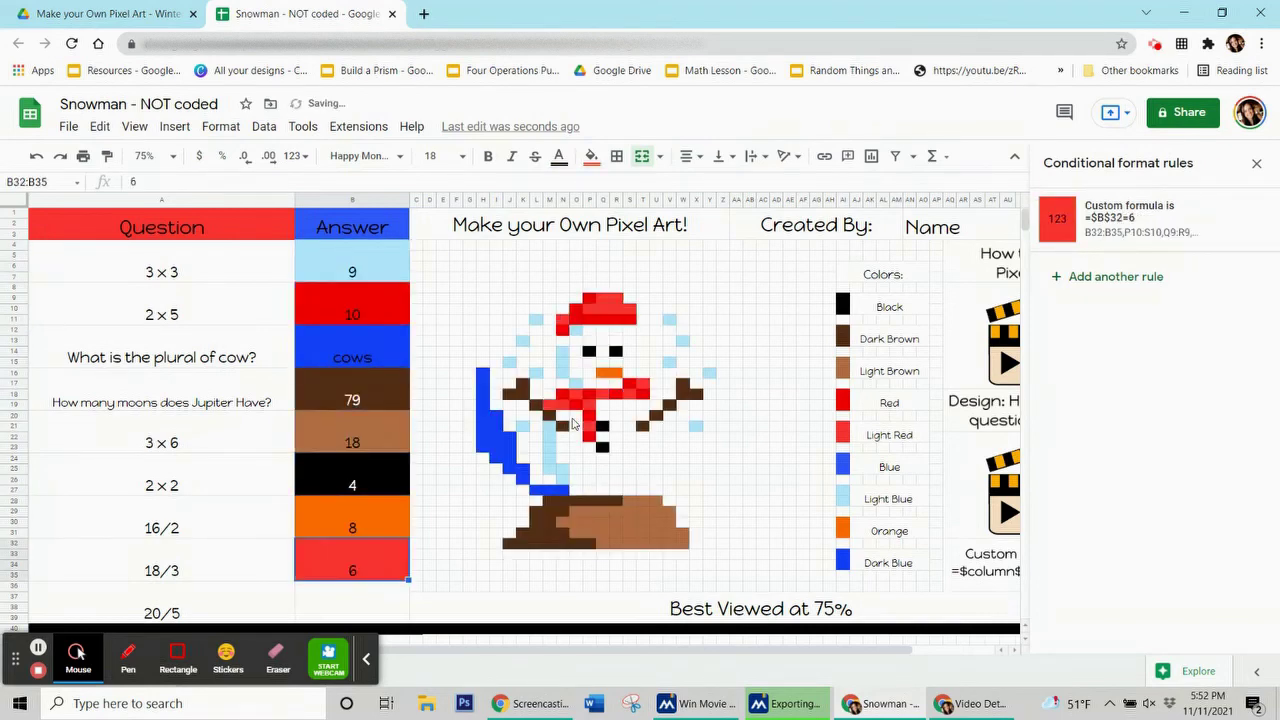
{"action": "key", "text": "Return"}
{"action": "type", "text": "4"}
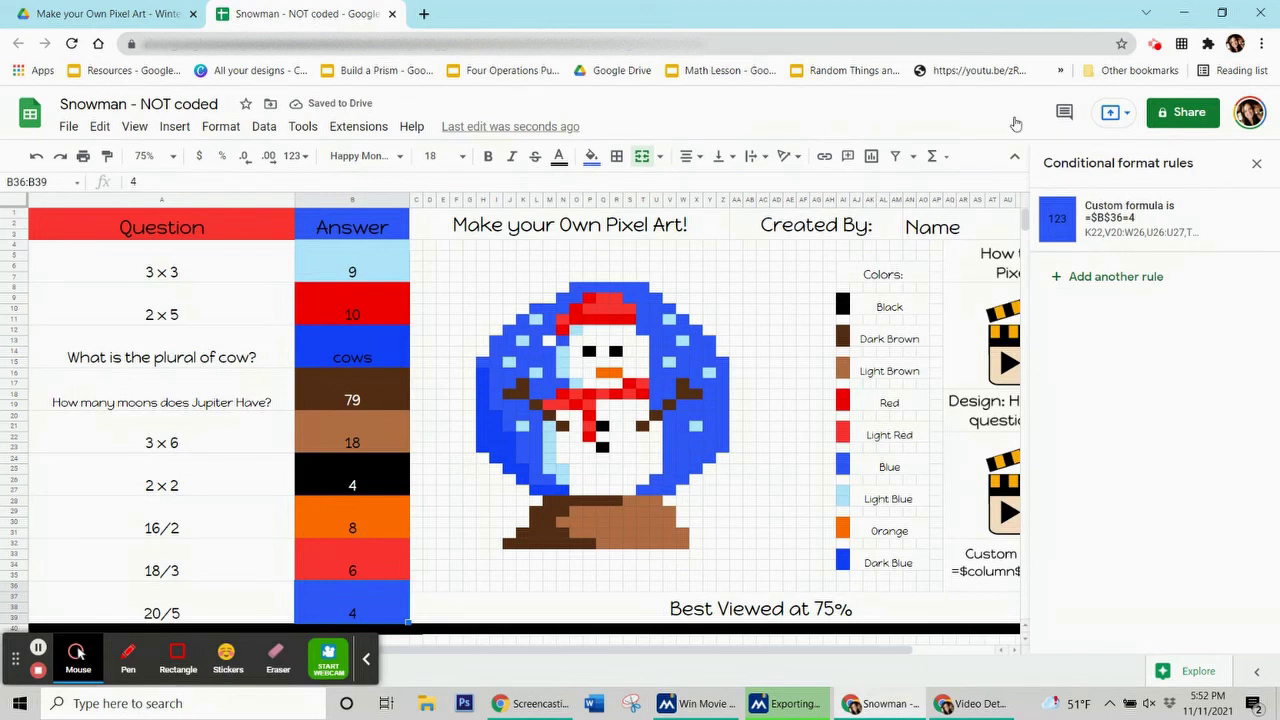
{"action": "left_click", "coordinate": [1256, 163]}
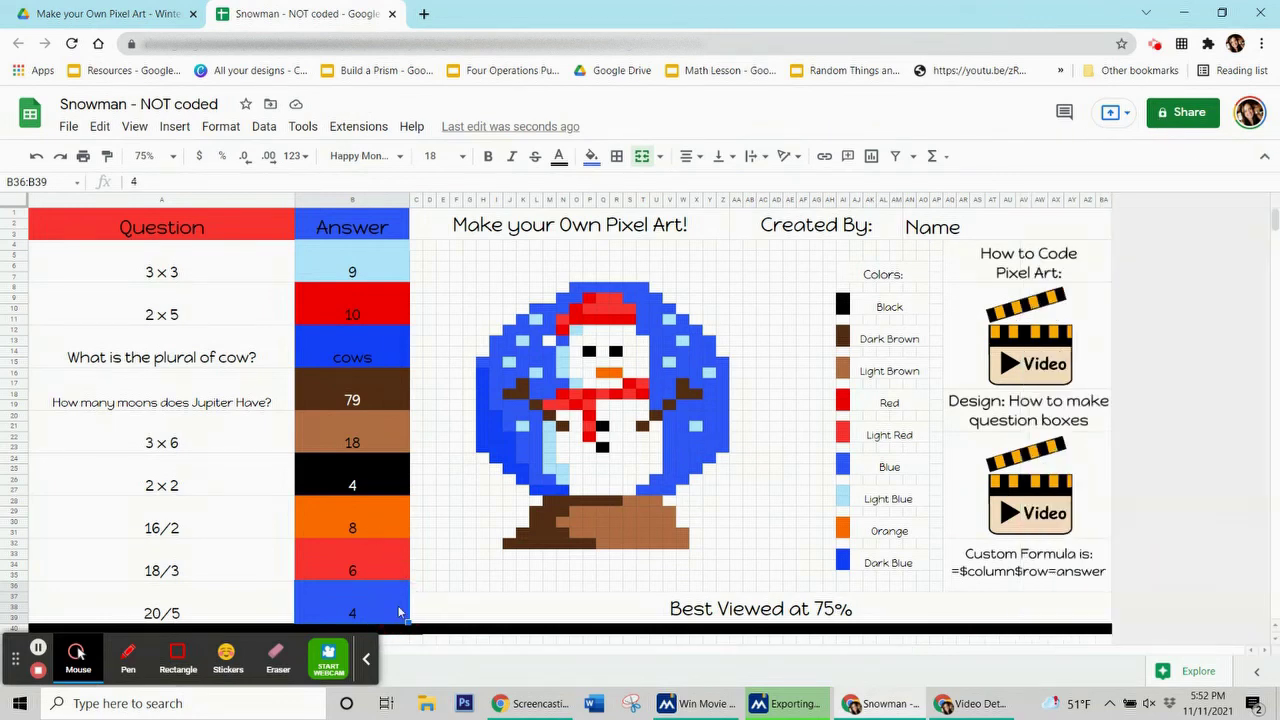
- Clear all nine test answers one by one, from 20/5 up to 3 × 3
{"action": "key", "text": "Delete"}
{"action": "key", "text": "Up"}
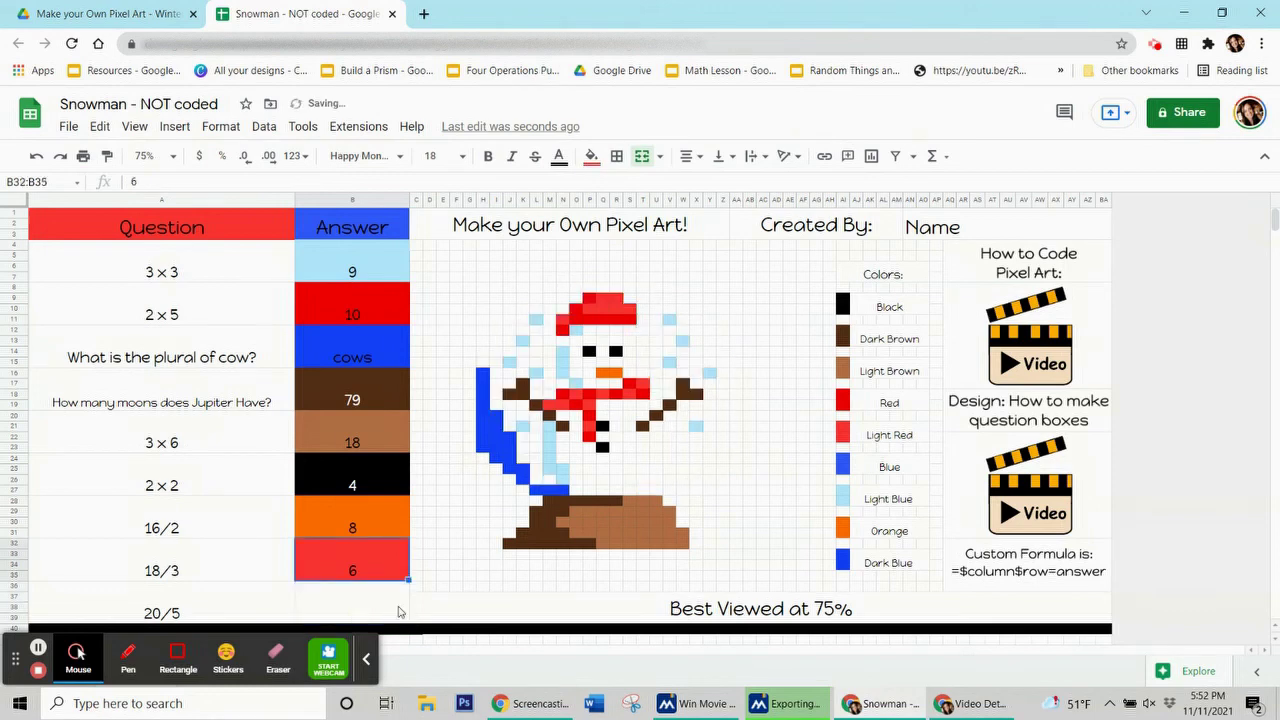
{"action": "key", "text": "Delete"}
{"action": "key", "text": "Up"}
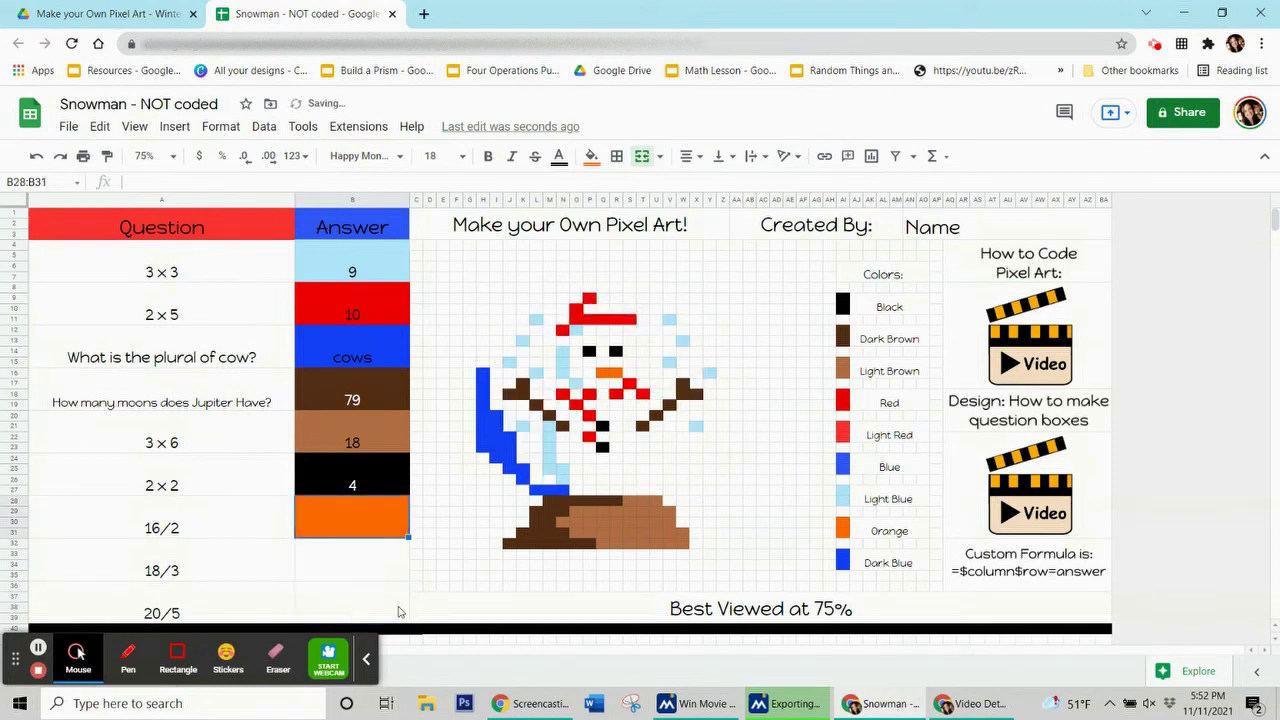
{"action": "key", "text": "Delete"}
{"action": "key", "text": "Up"}
{"action": "key", "text": "Delete"}
{"action": "key", "text": "Up"}
{"action": "key", "text": "Up"}
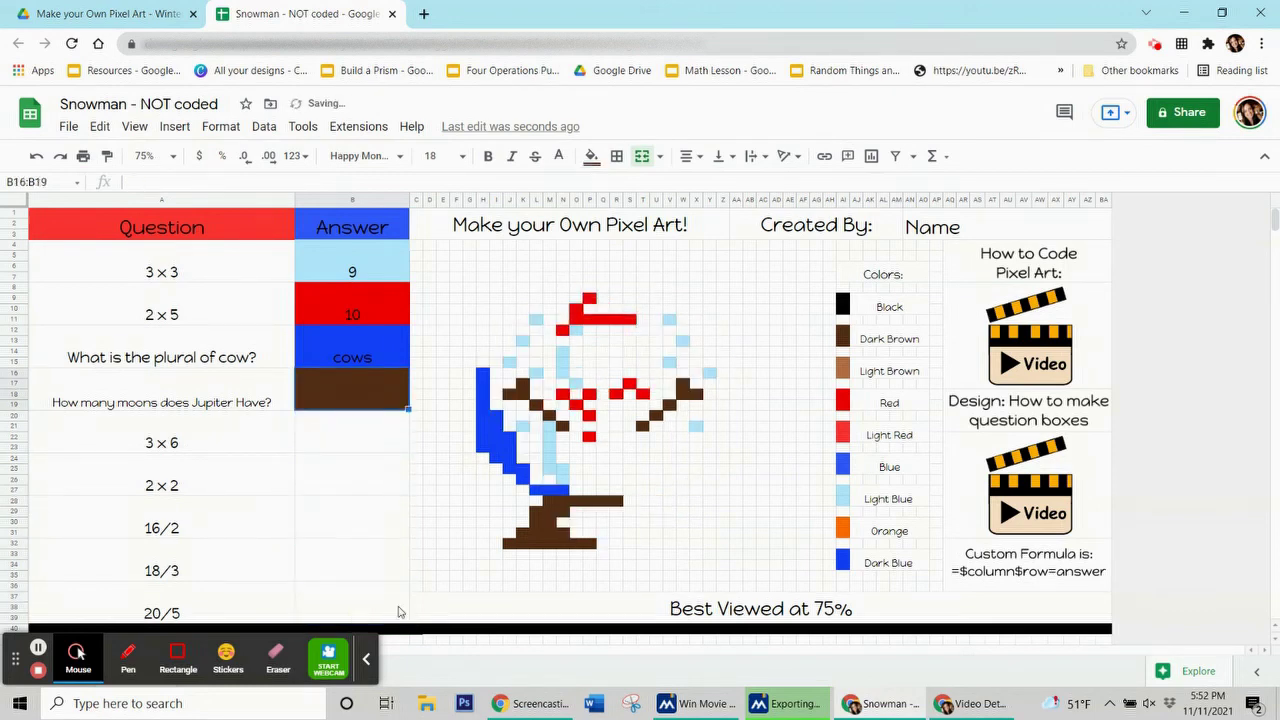
{"action": "key", "text": "Delete"}
{"action": "key", "text": "Up"}
{"action": "key", "text": "Delete"}
{"action": "key", "text": "Up"}
{"action": "key", "text": "Delete"}
{"action": "key", "text": "Up"}
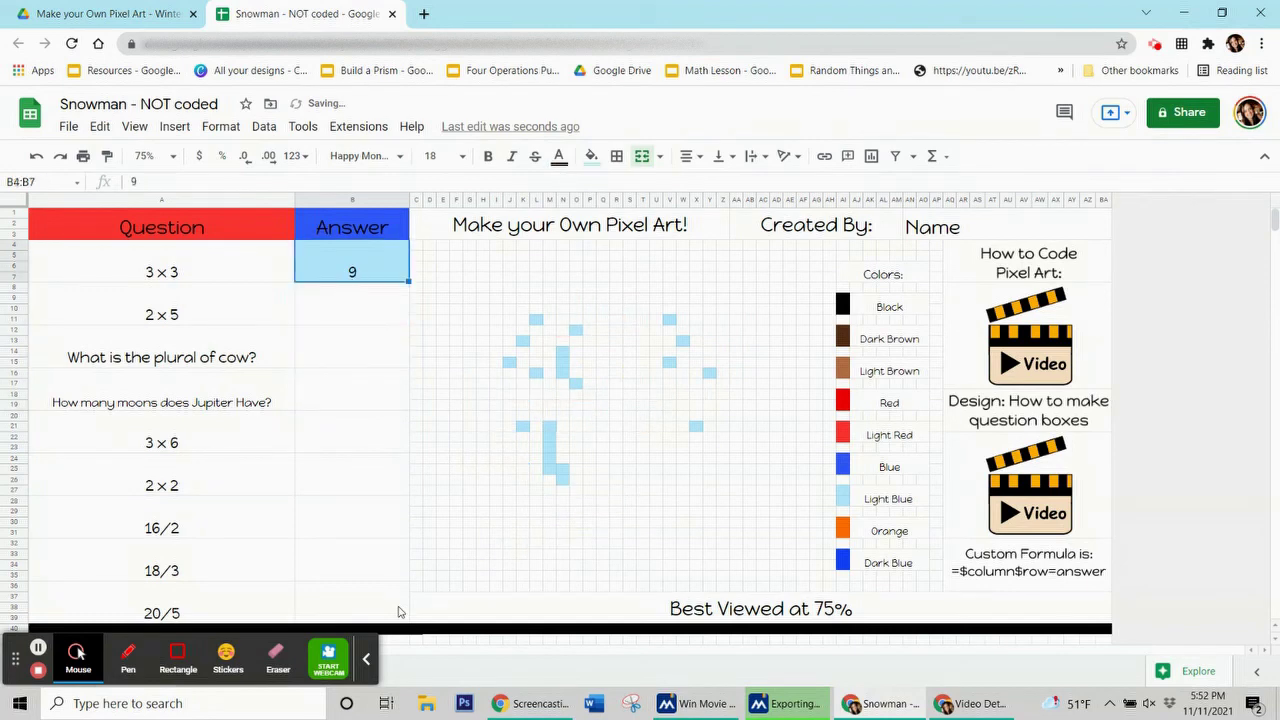
{"action": "key", "text": "Delete"}
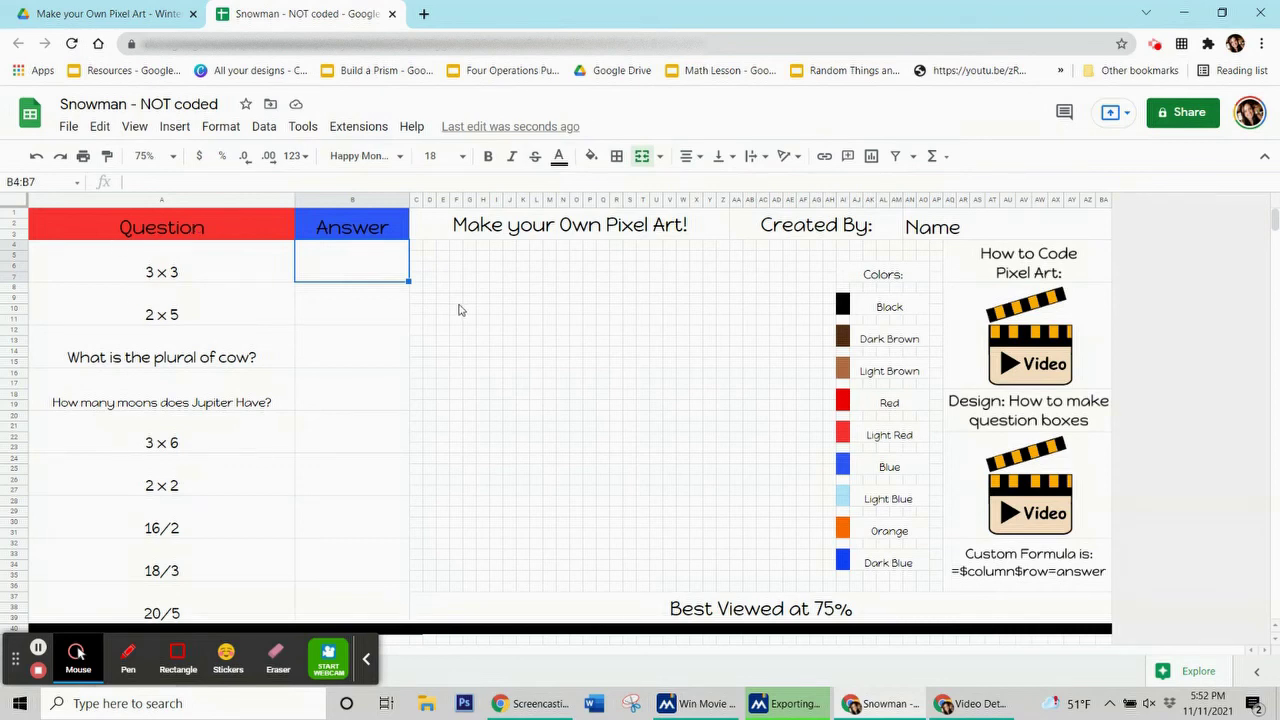
- Look at the file's copy option and switch to the Google Drive folder with the Winter Edition pixel art files
{"action": "left_click", "coordinate": [69, 129]}
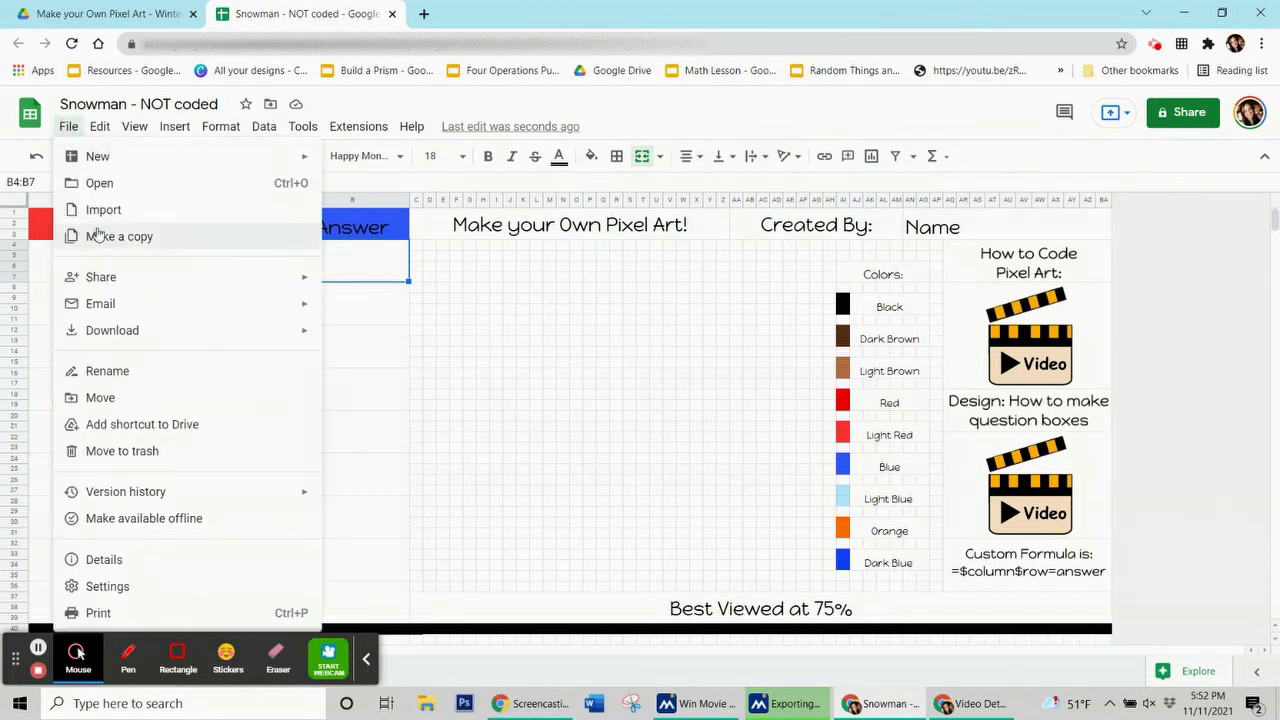
{"action": "left_click", "coordinate": [766, 356]}
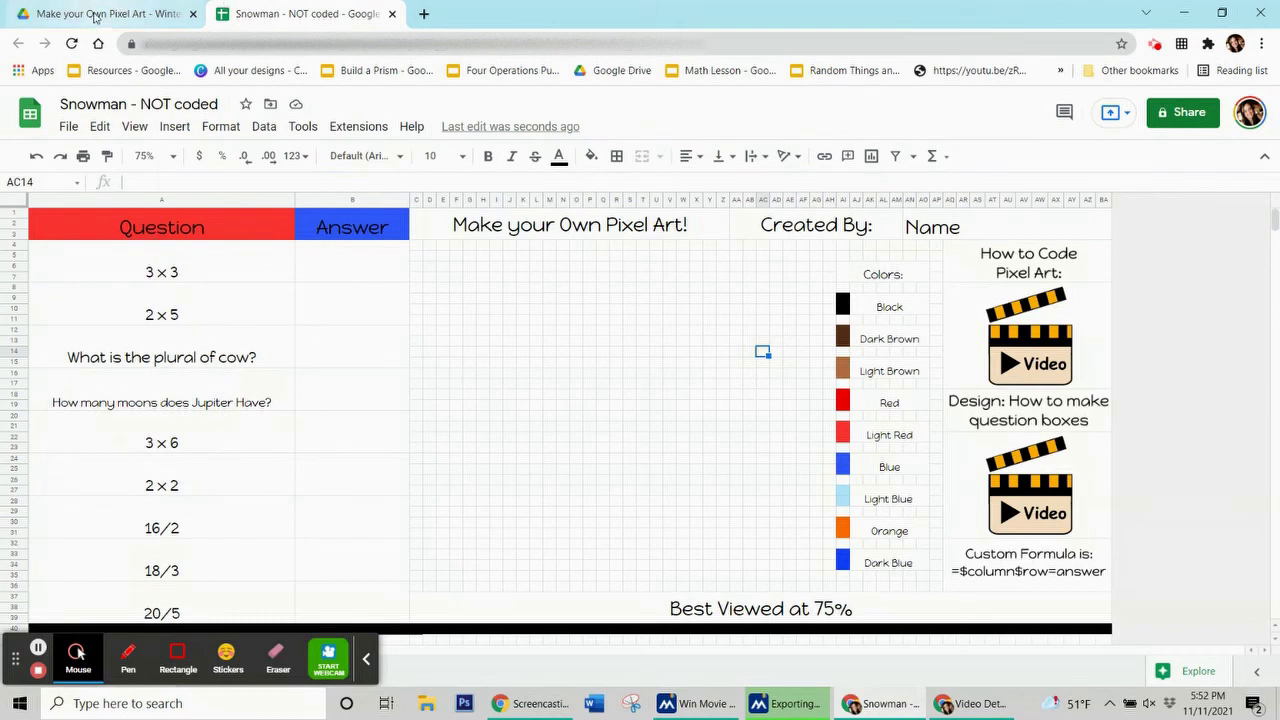
{"action": "left_click", "coordinate": [94, 17]}
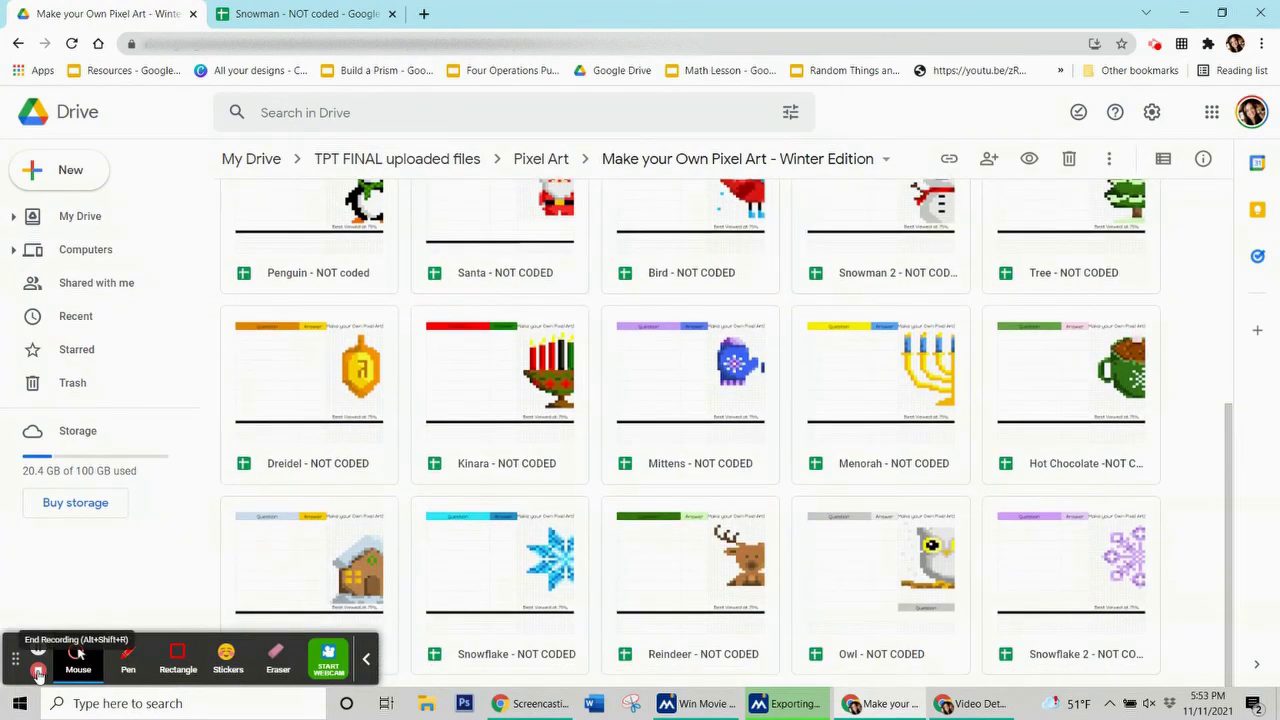
{"action": "left_click", "coordinate": [37, 672]}
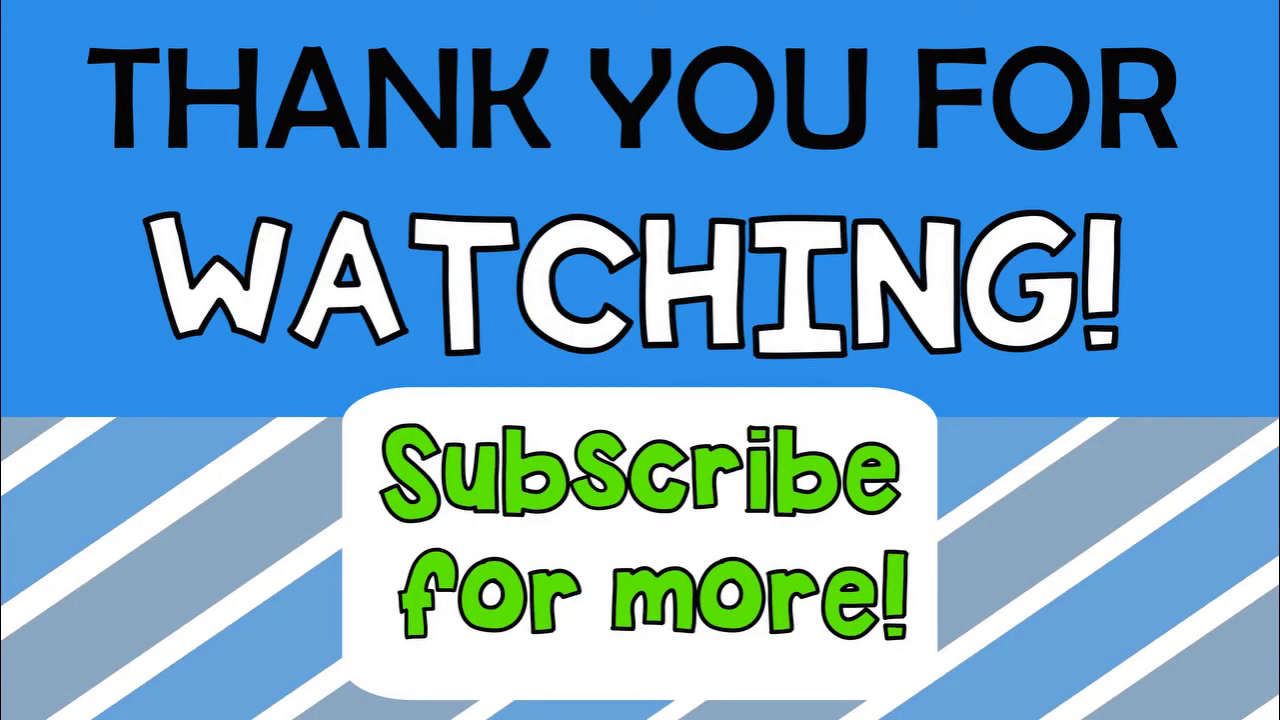